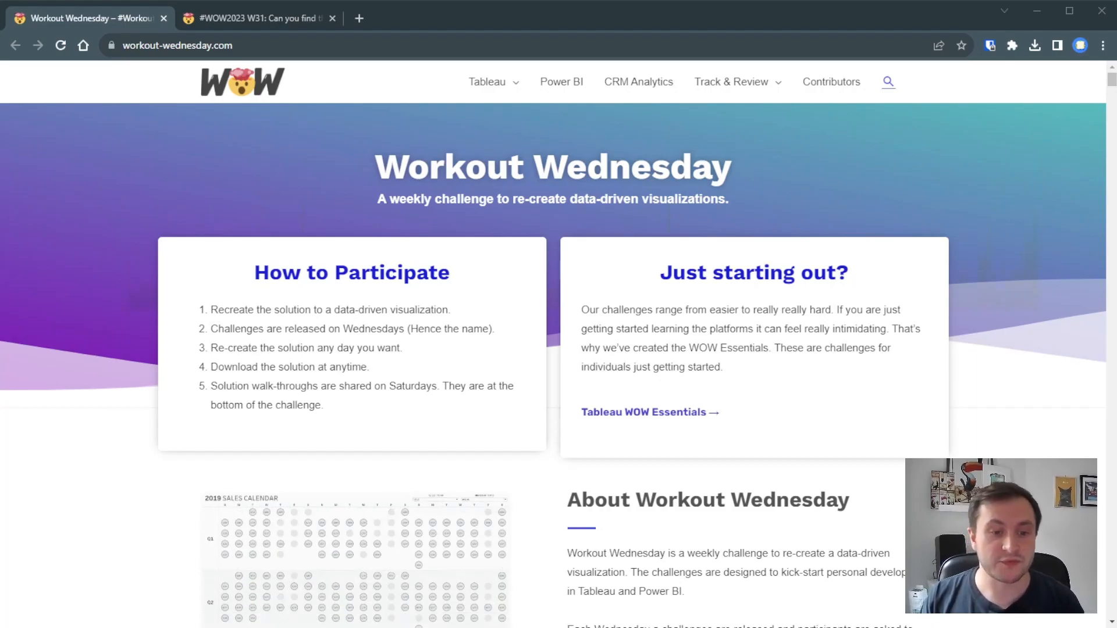
Open the Tableau WOW Essentials page and browse its starter challenges
click(641, 413)
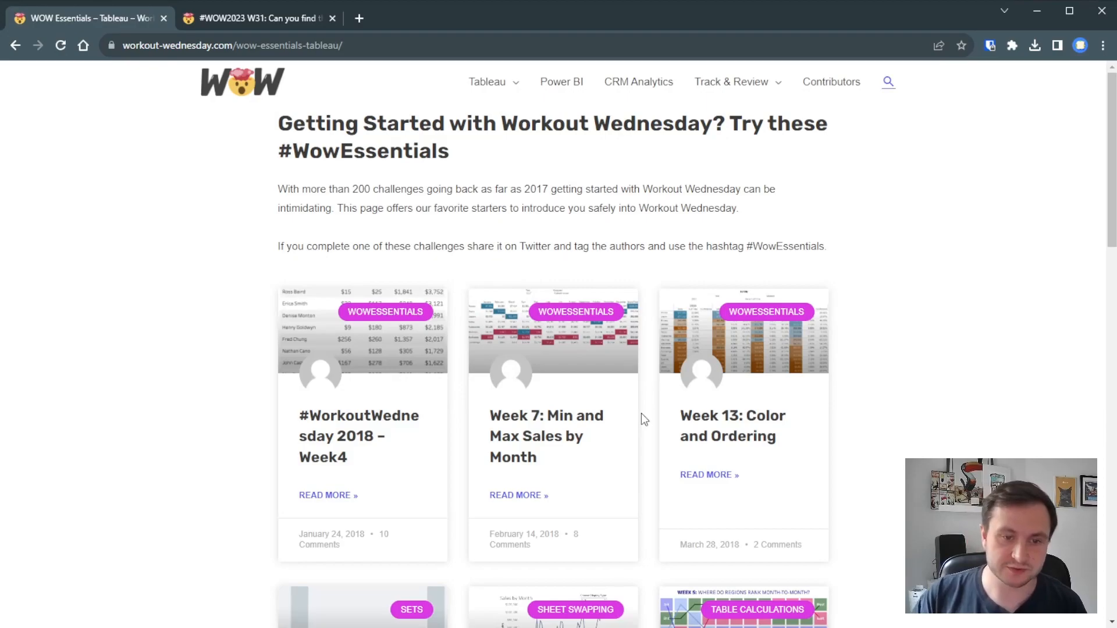
scroll(641, 414, down, 3)
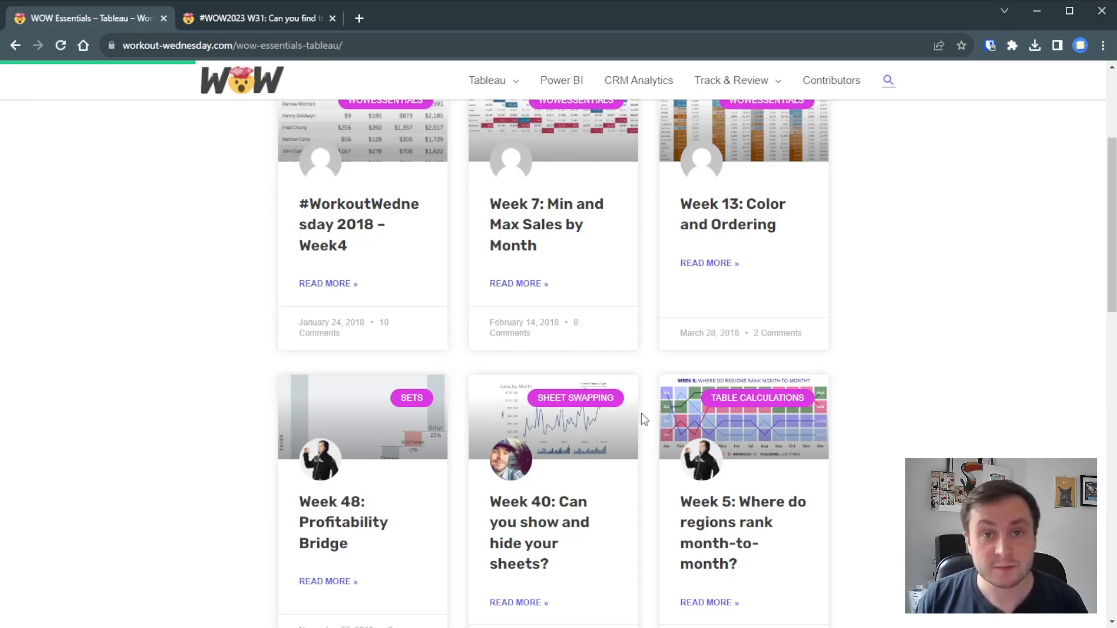
Read the introduction and requirements of the #WOW2023 W31 challenge, highlighting the note about the nested LOD
click(274, 26)
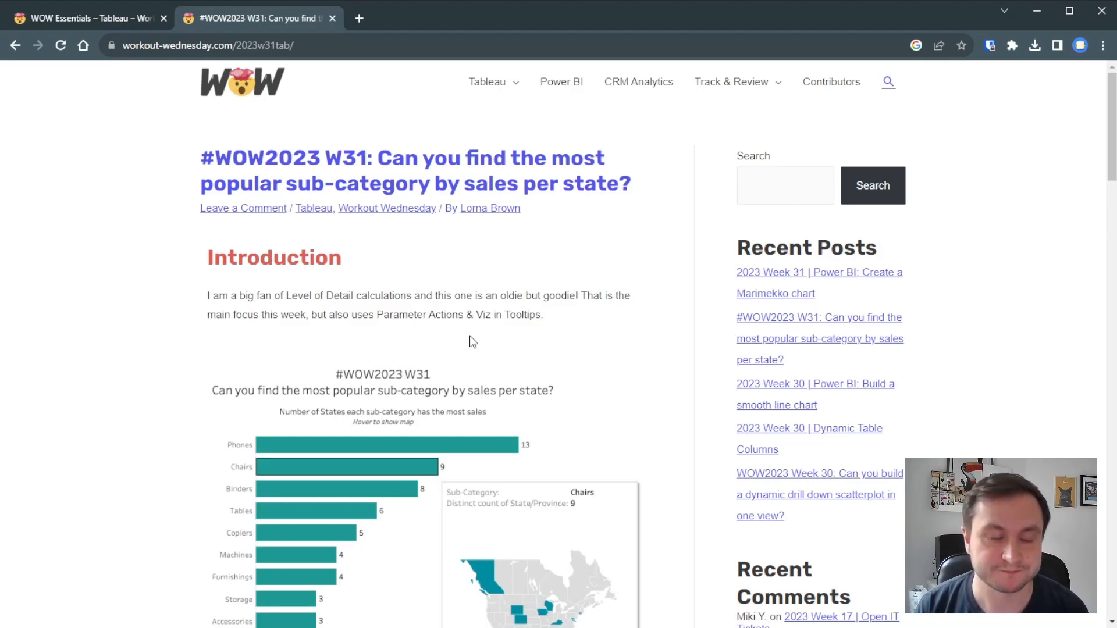
scroll(472, 342, down, 3)
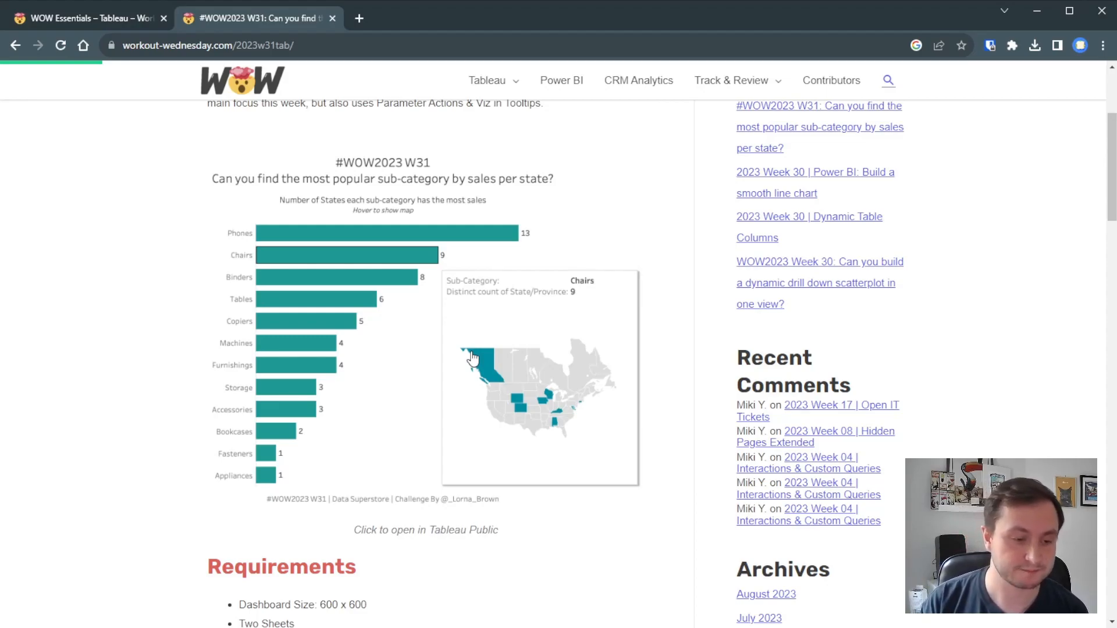
scroll(472, 356, down, 4)
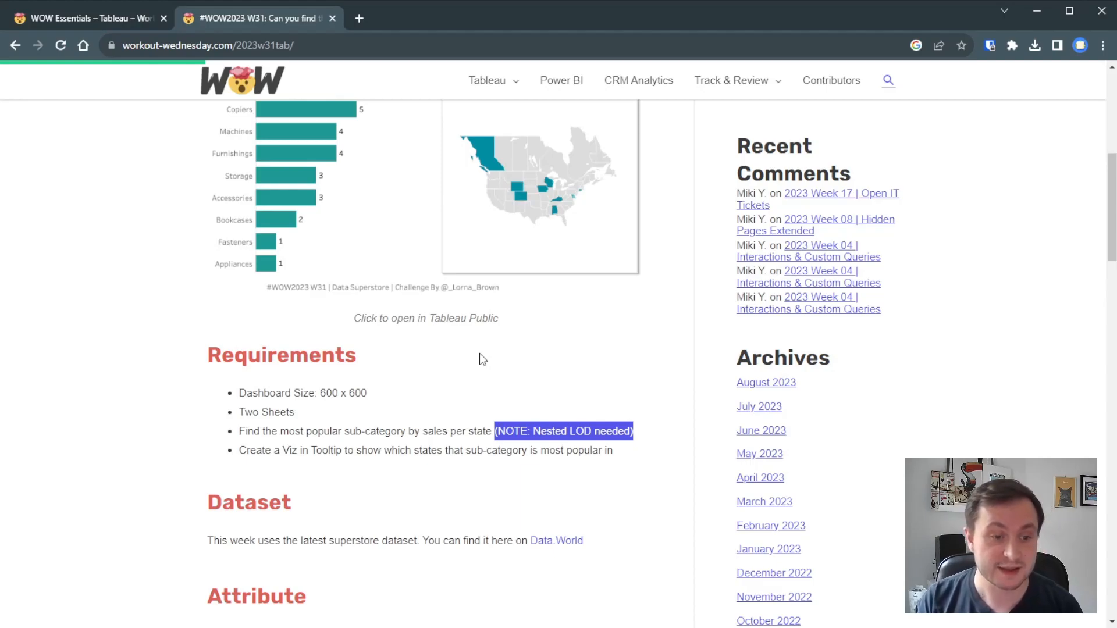
drag(651, 432, 498, 431)
click(515, 443)
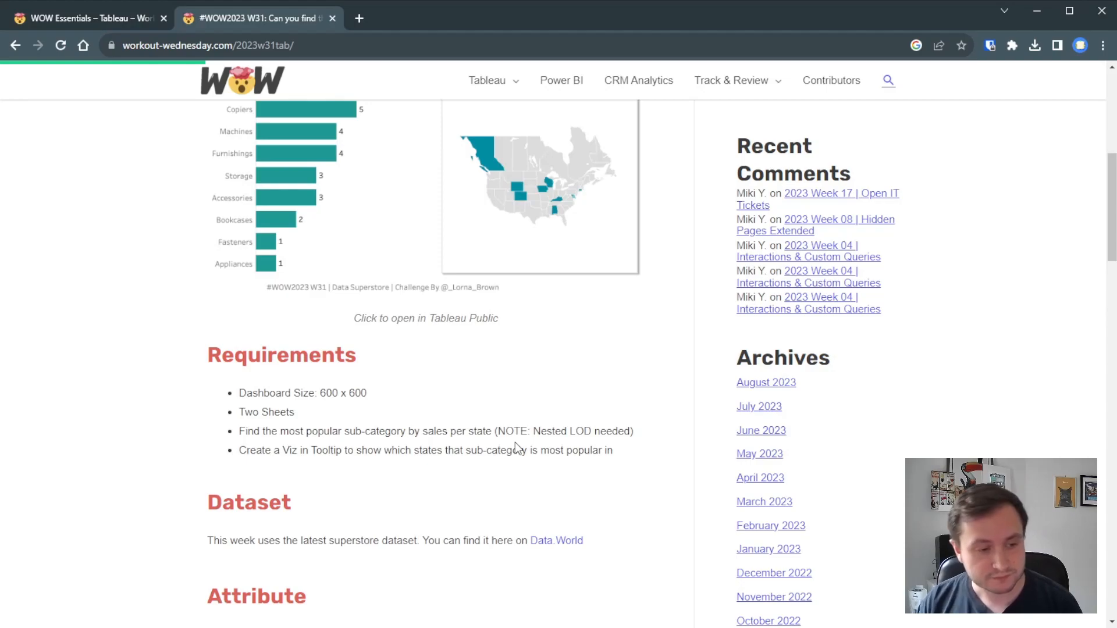
Examine the interactive W31 bar chart and the tooltips of its sub-category bars
scroll(515, 445, down, 15)
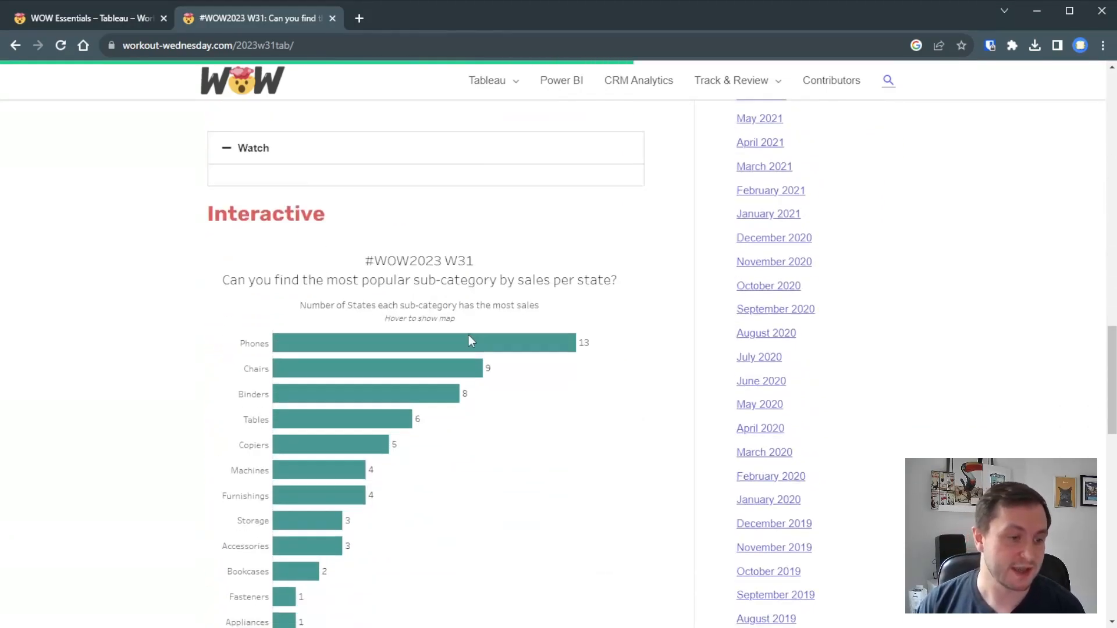
scroll(471, 340, down, 3)
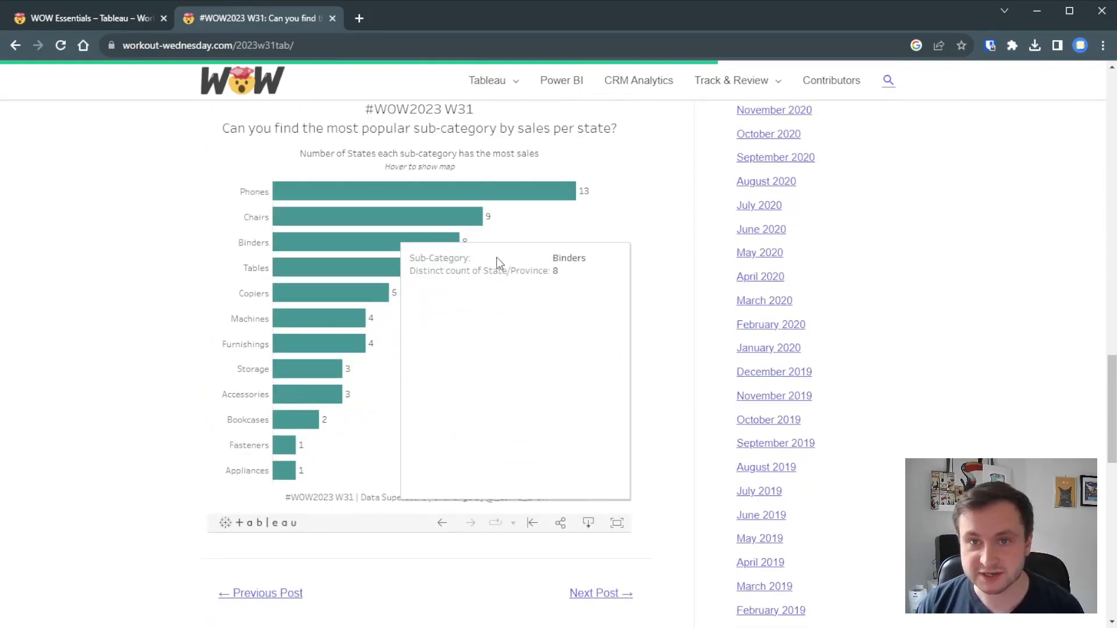
mouse_move(366, 220)
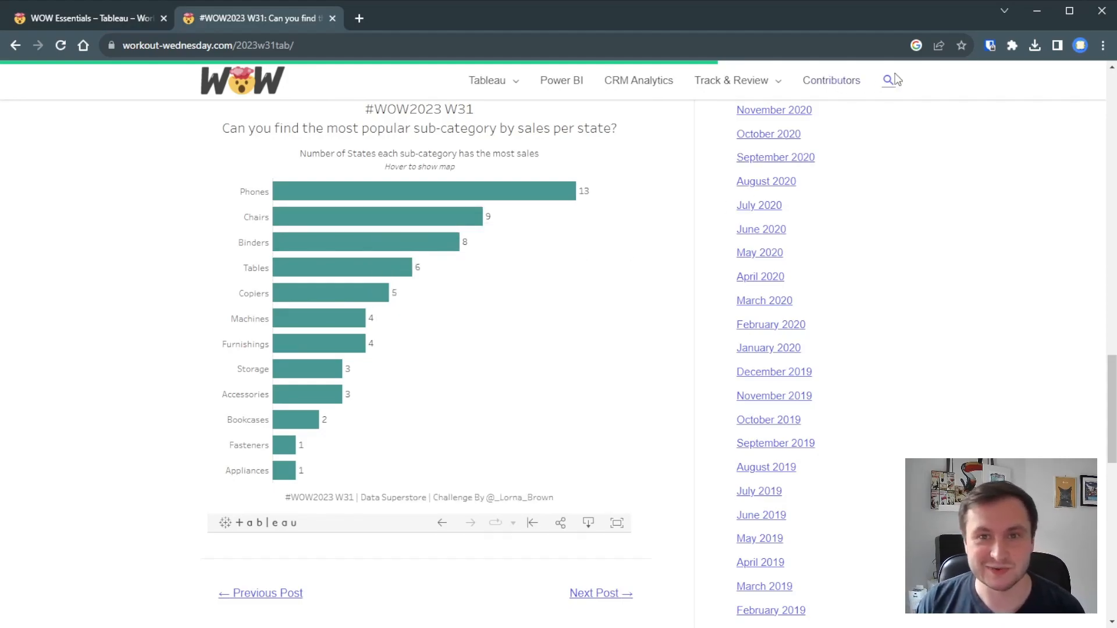
Switch to Tableau and rename the Sheet 1 worksheet as Bars
click(1051, 11)
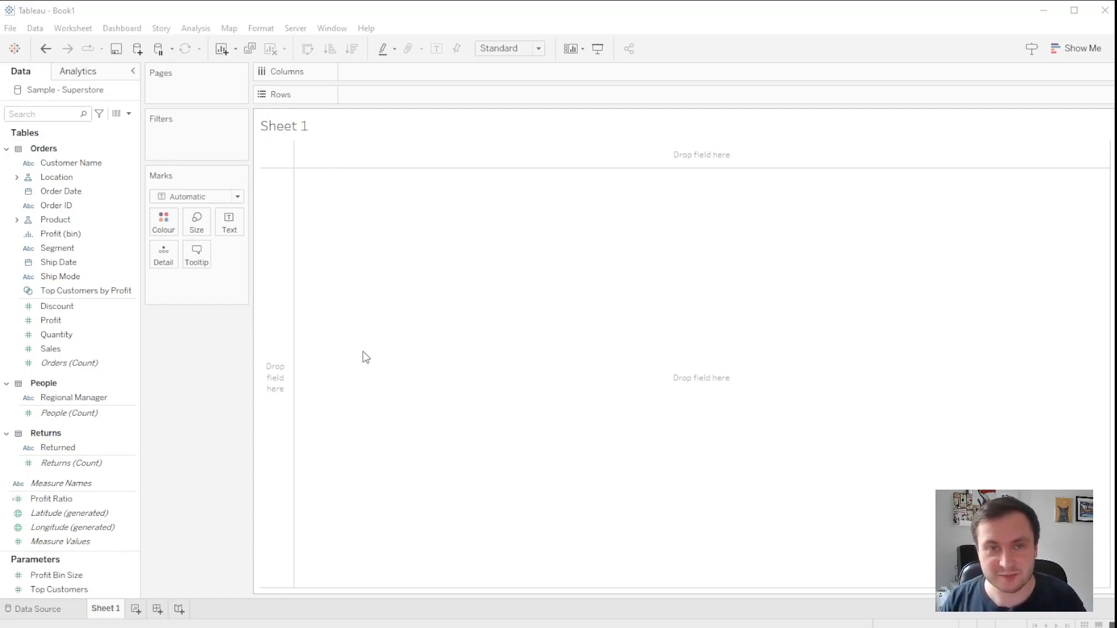
double_click(108, 608)
text(Bars)
key(Return)
Add a second worksheet and name it Map
click(123, 608)
double_click(128, 611)
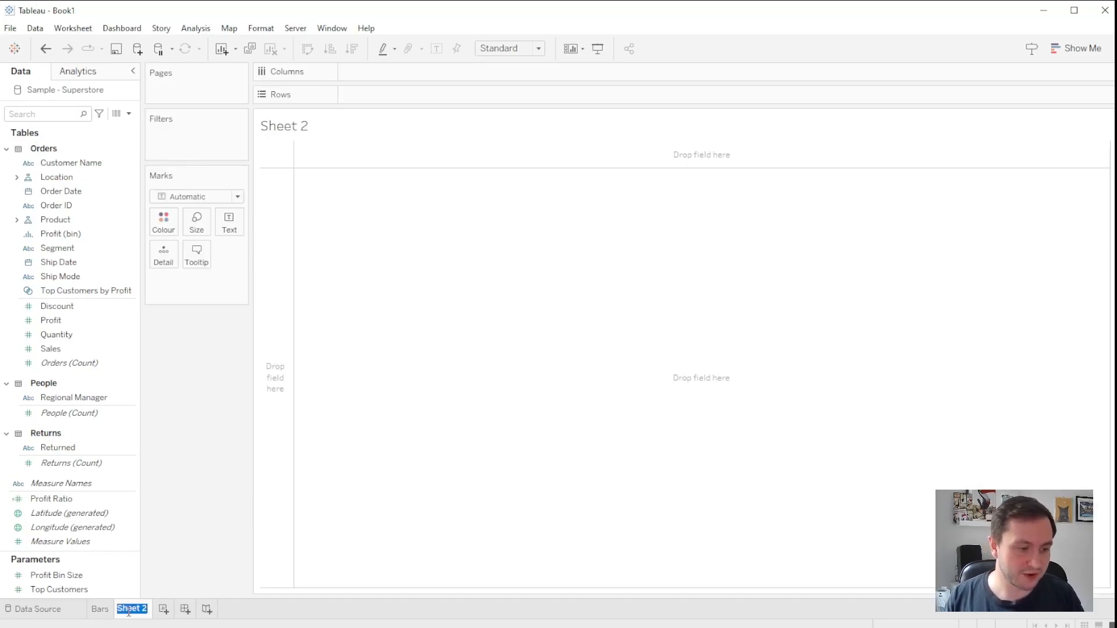
text(Map)
key(Return)
On the Bars sheet, start a new calculated field named c.MaxSalesPerStateandSubCat
click(97, 611)
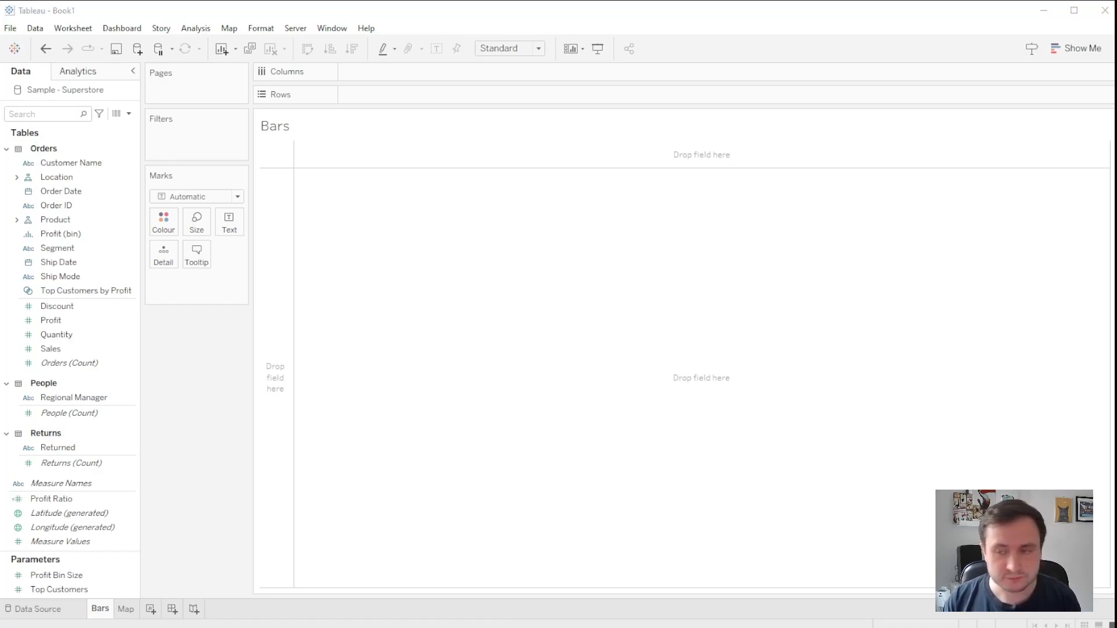
click(129, 114)
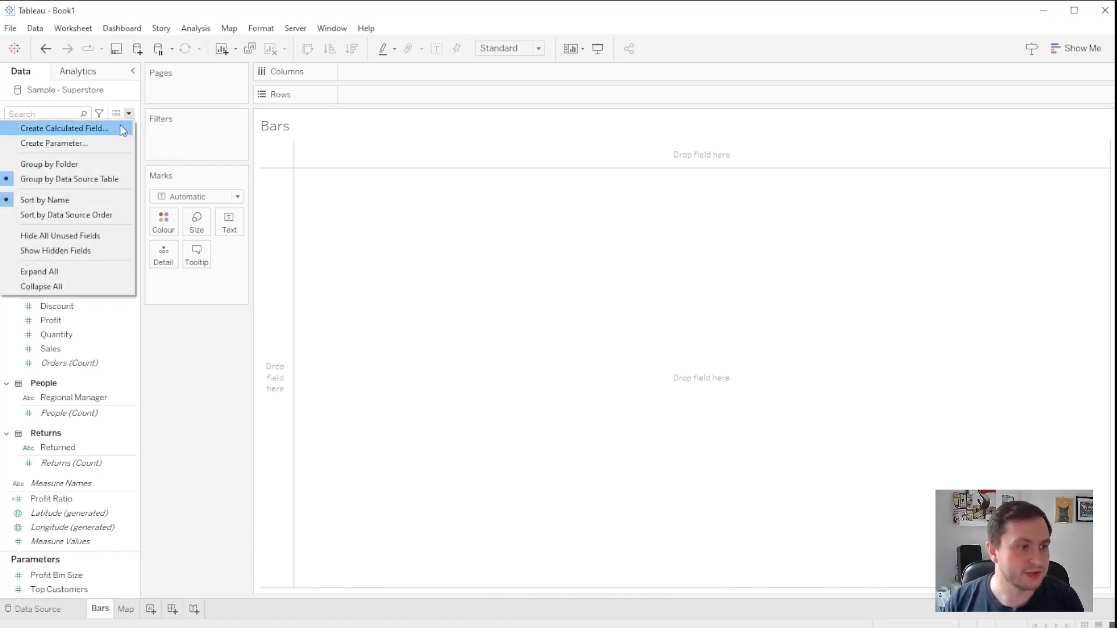
click(117, 128)
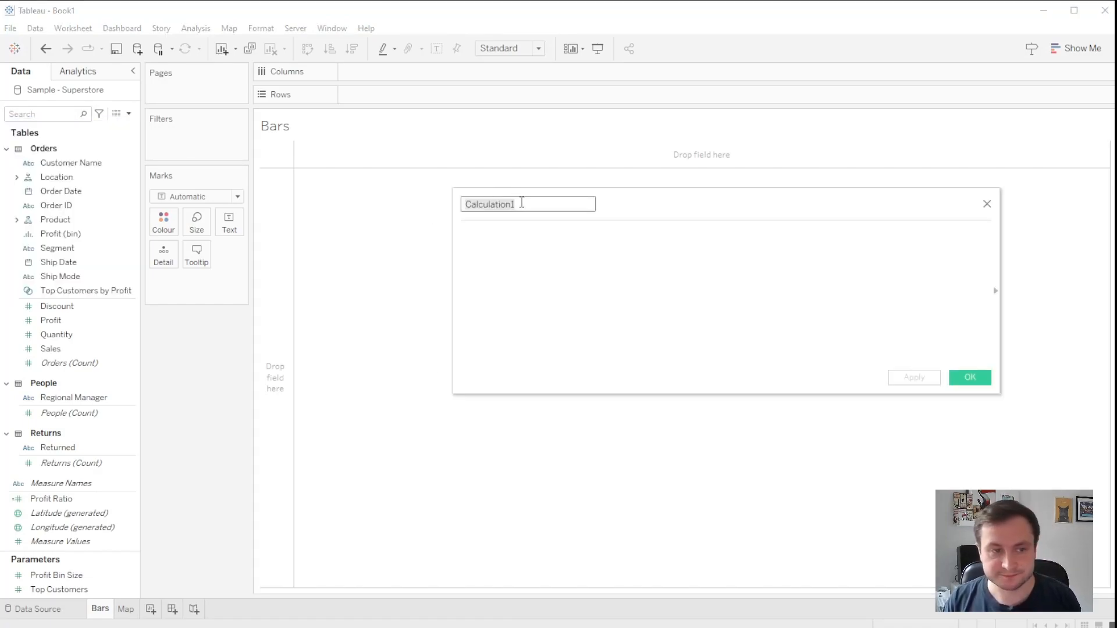
text(c.MAz)
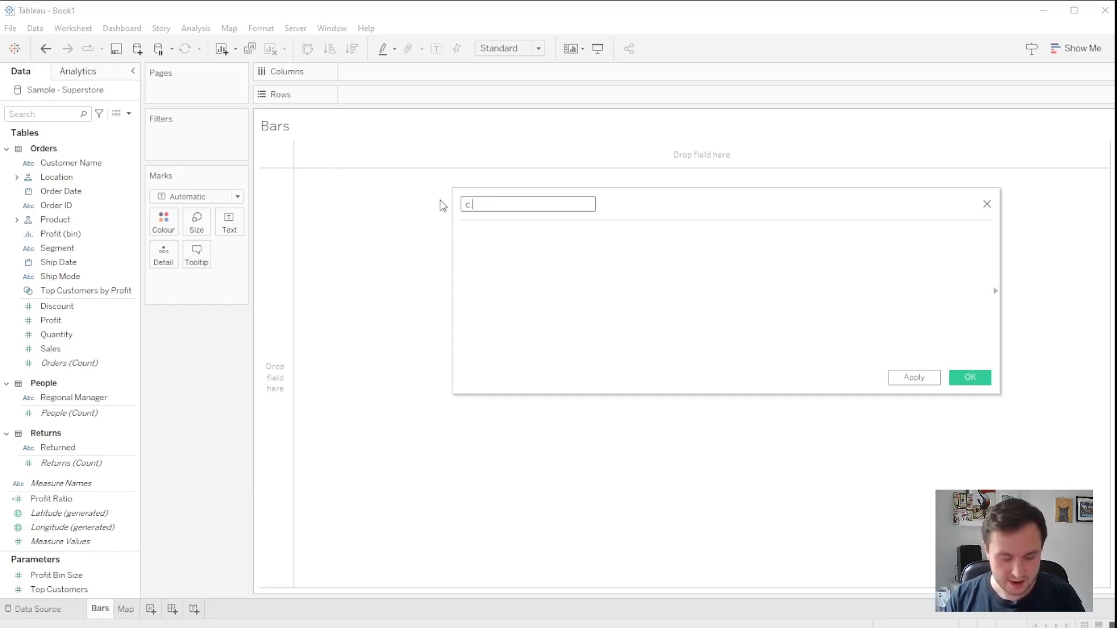
key(BackSpace)
key(BackSpace)
text(ax)
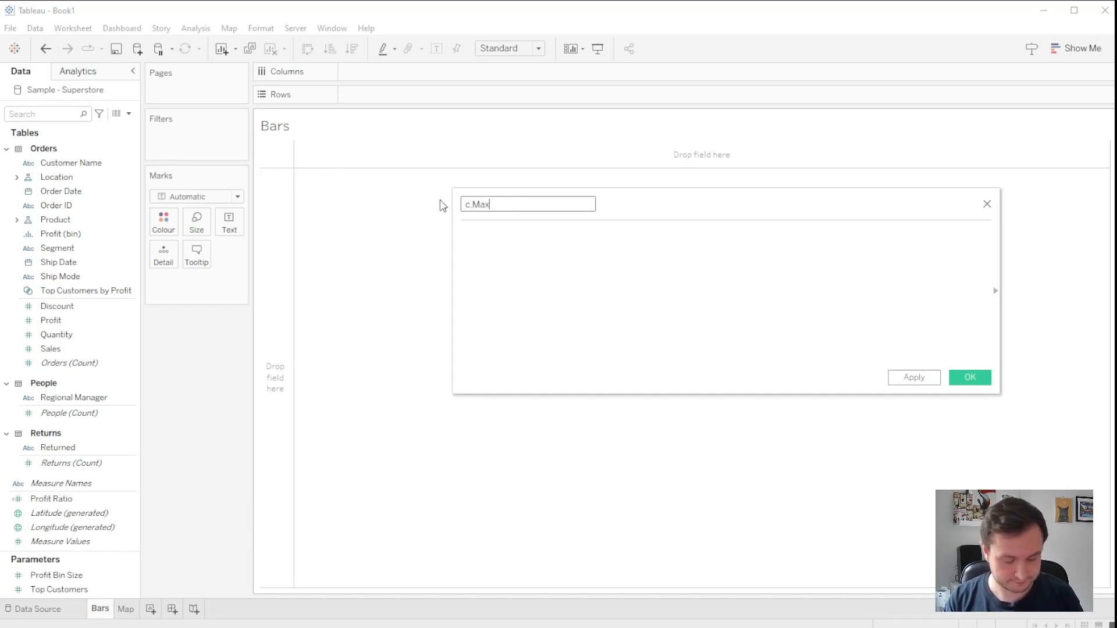
text(SalesPerSta)
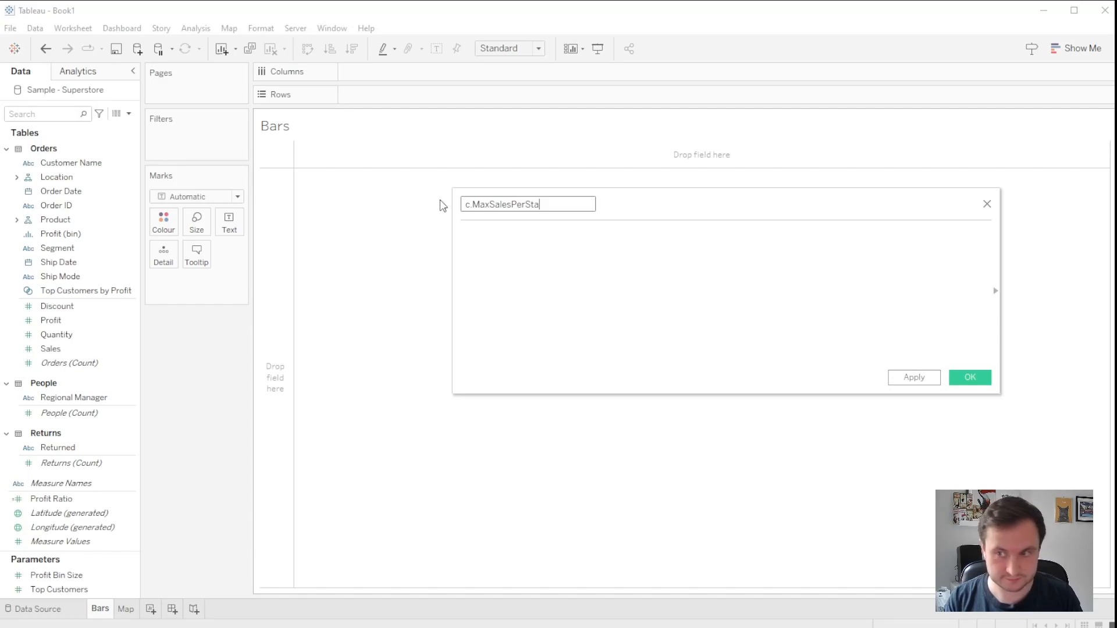
text(teandSubCat)
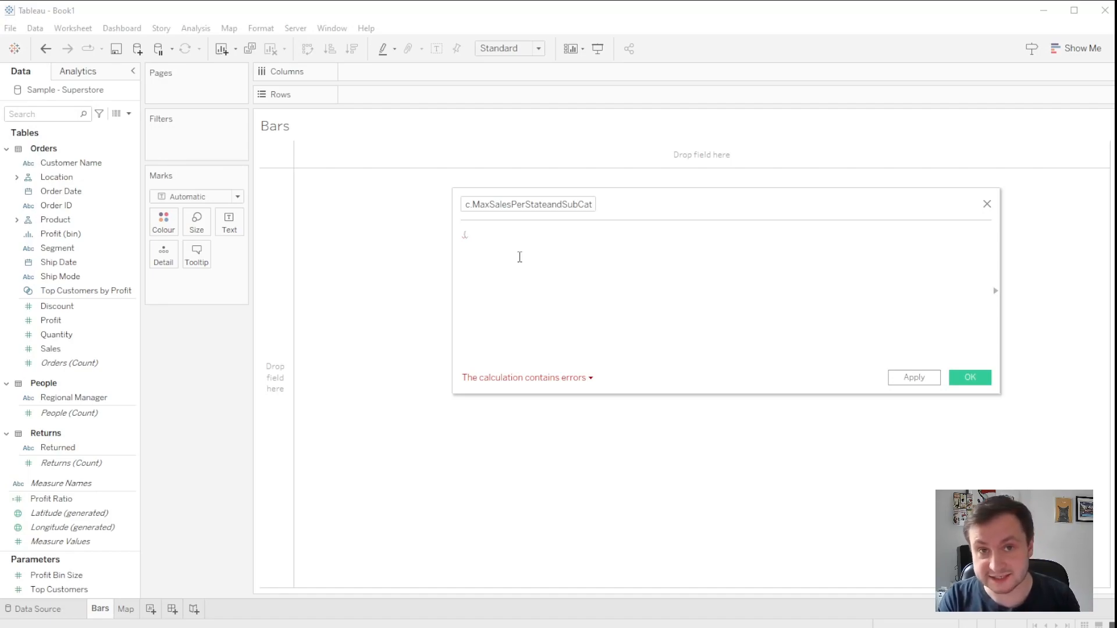
Write the inner level-of-detail expression { FIXED [State/Province], [Sub-Category] : sum([Sales]) } in the calculated field
text(FIXE)
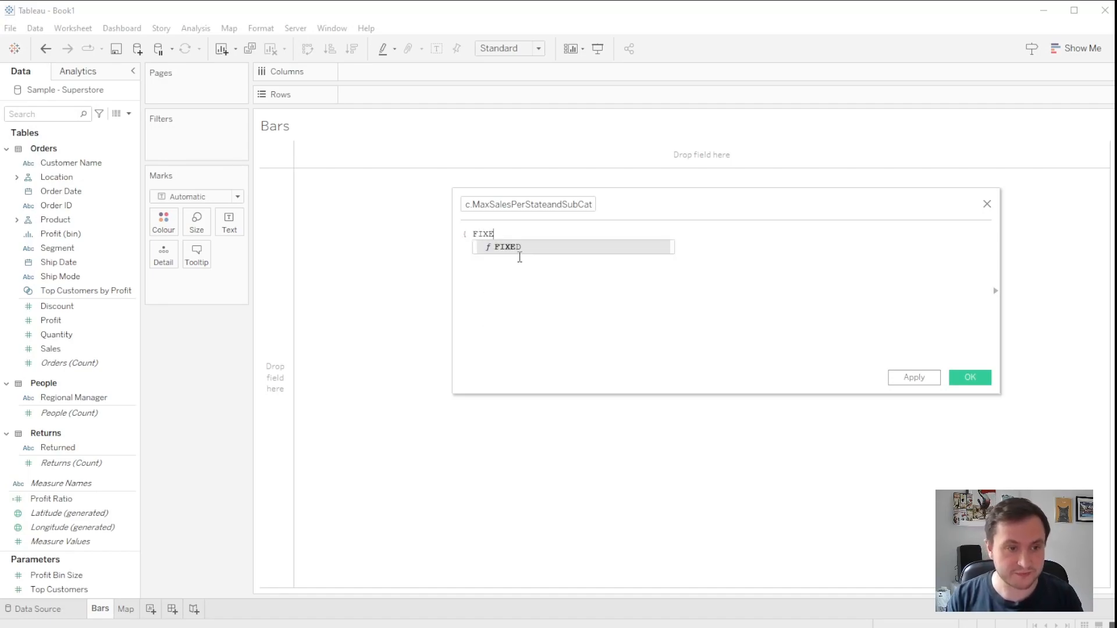
text(D st)
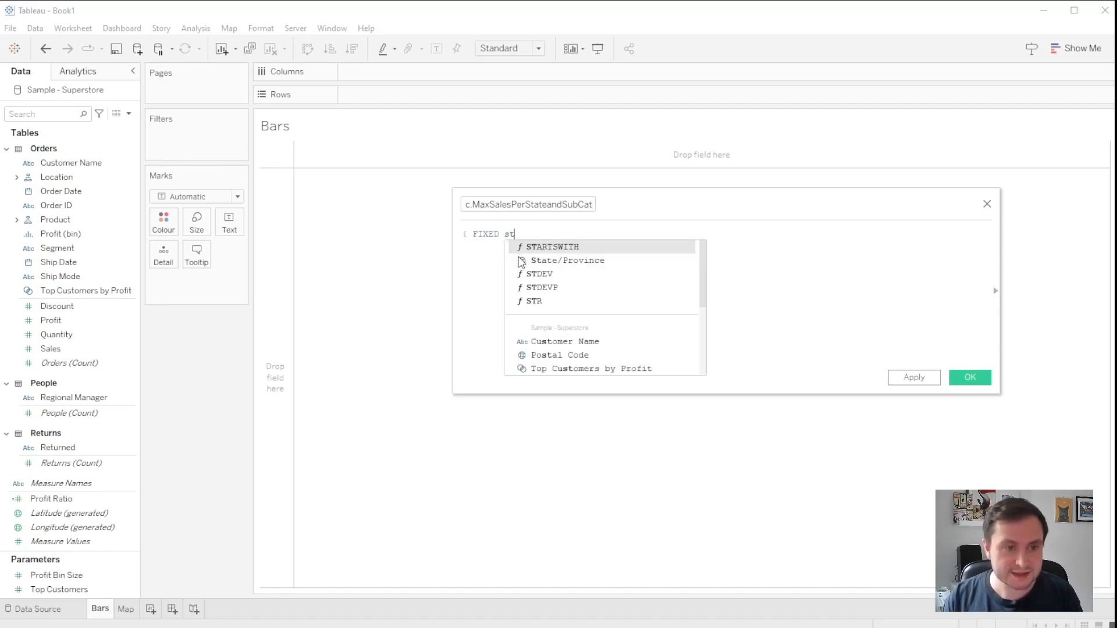
key(Return)
text(, su)
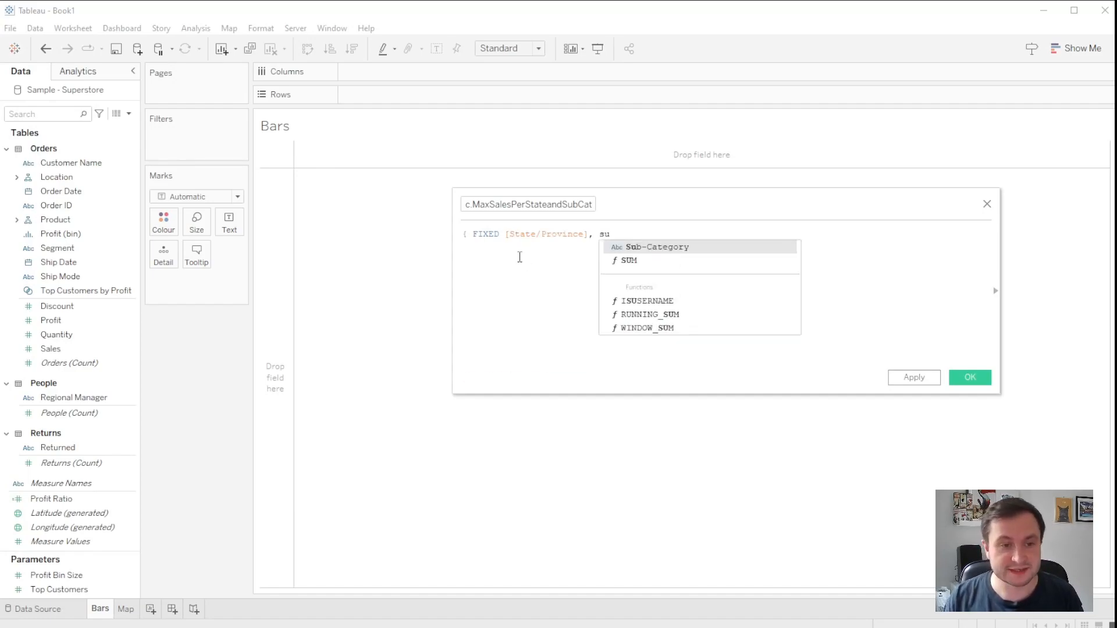
key(Return)
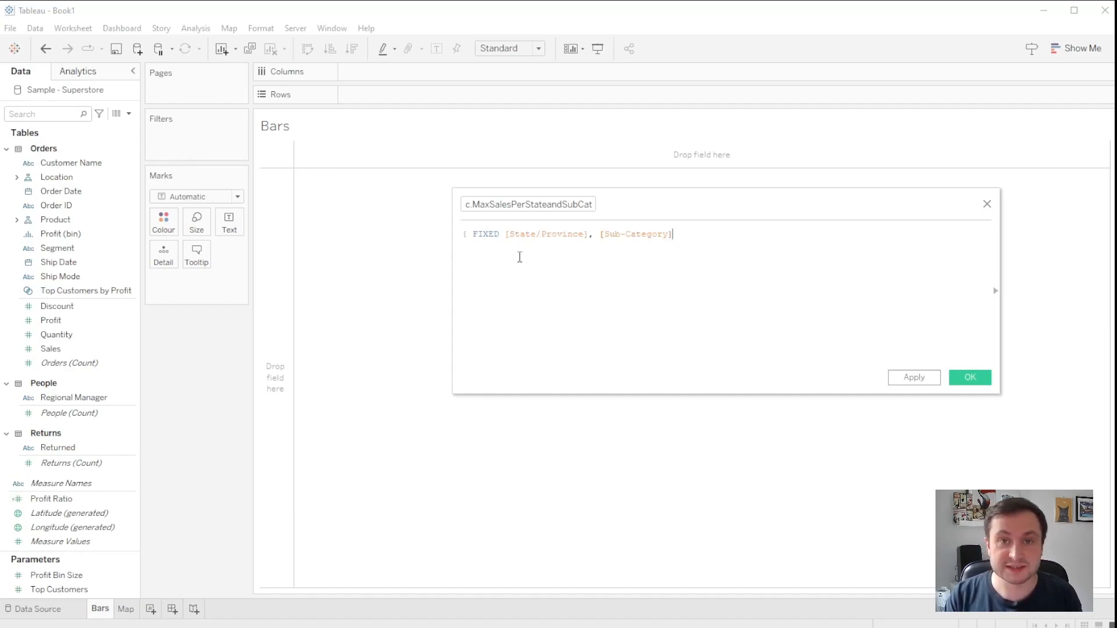
text(:)
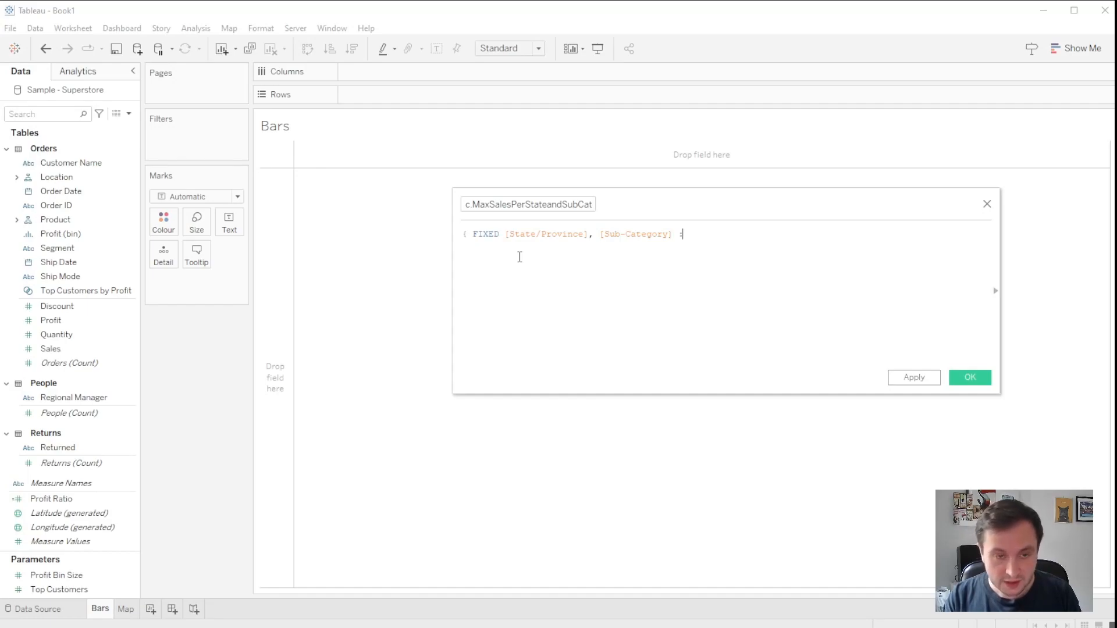
text( sum([sa)
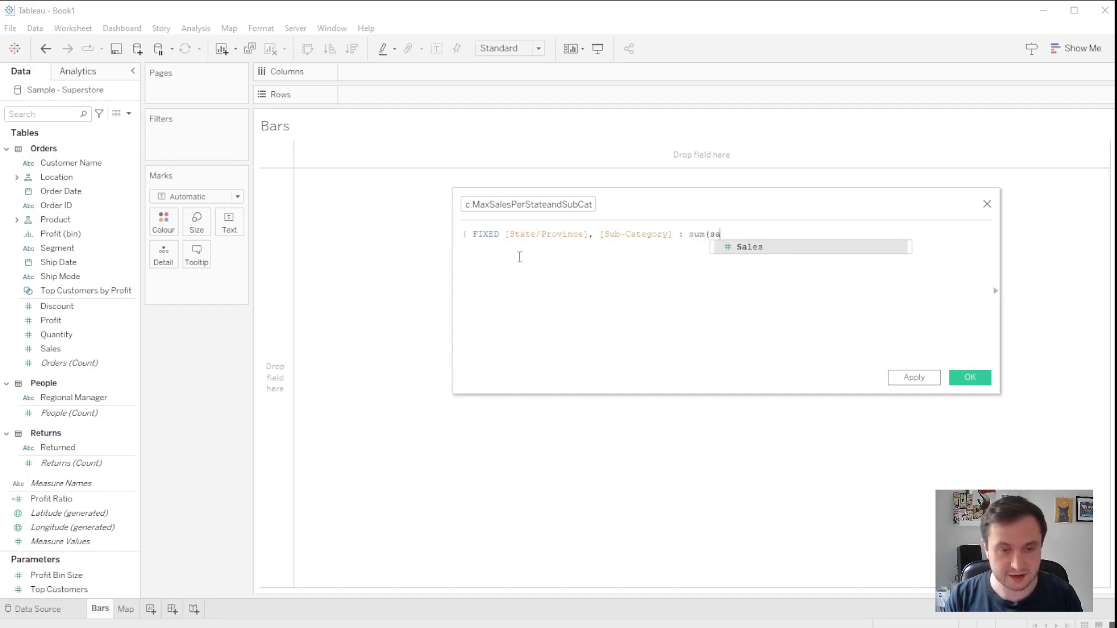
key(Return)
text() })
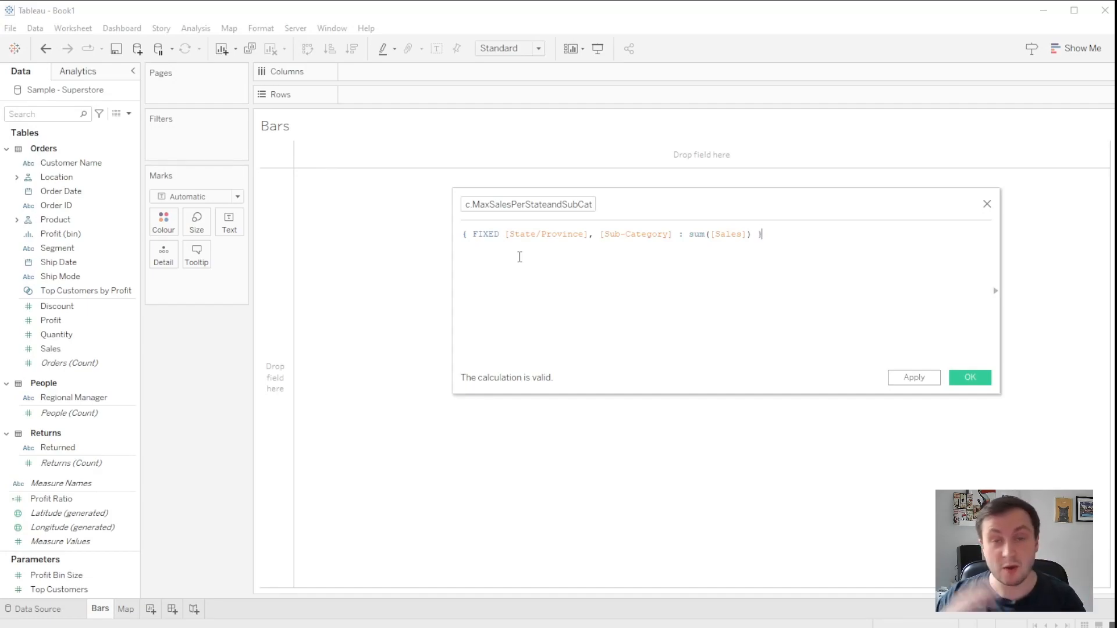
Nest the expression inside an outer {FIXED [State/Province] : max( ) } calculation and save the calculated field
click(467, 235)
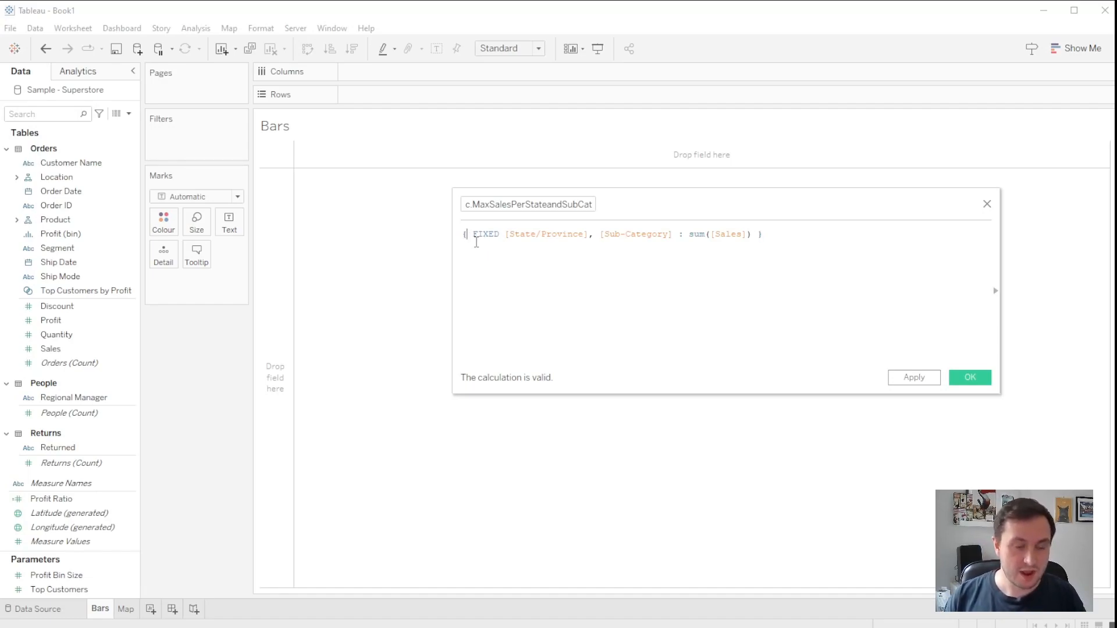
key(Return)
key(Up)
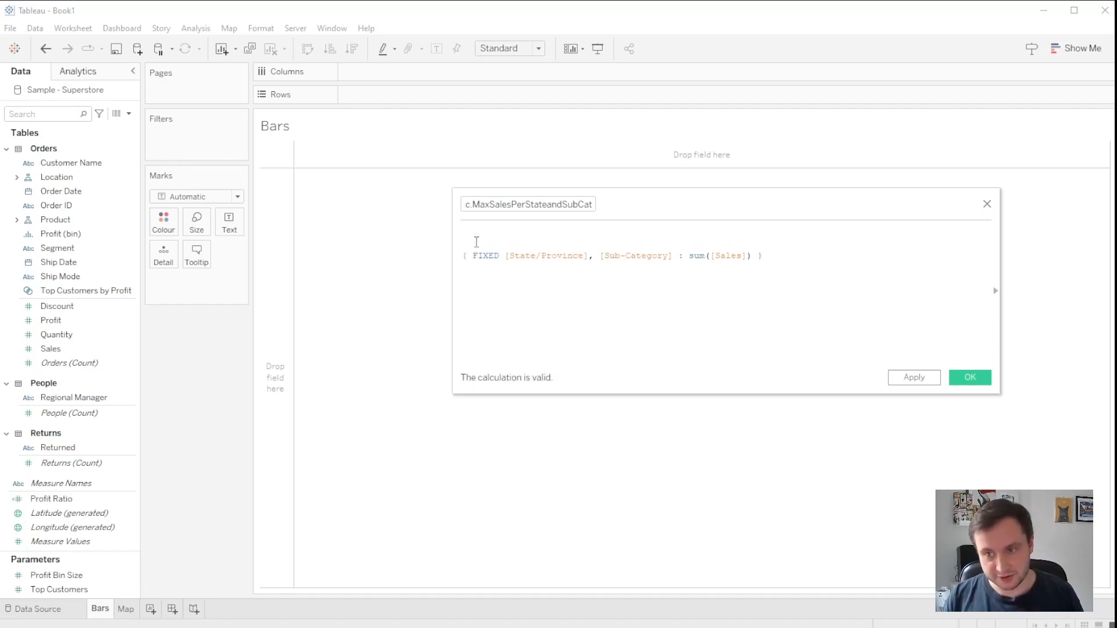
text({FIXED )
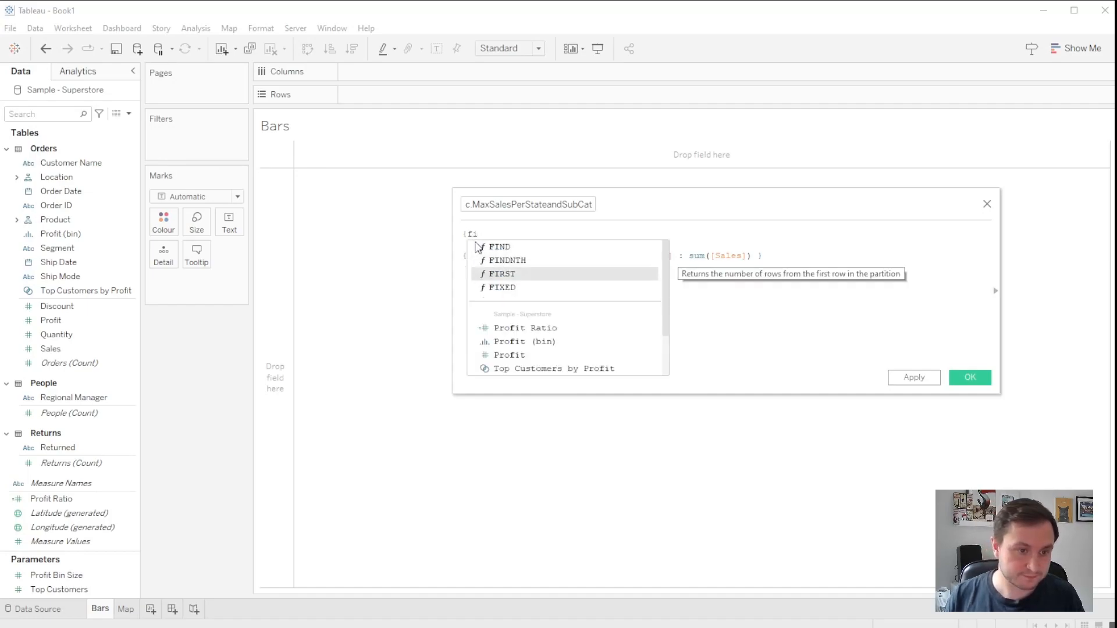
text(st)
key(Down)
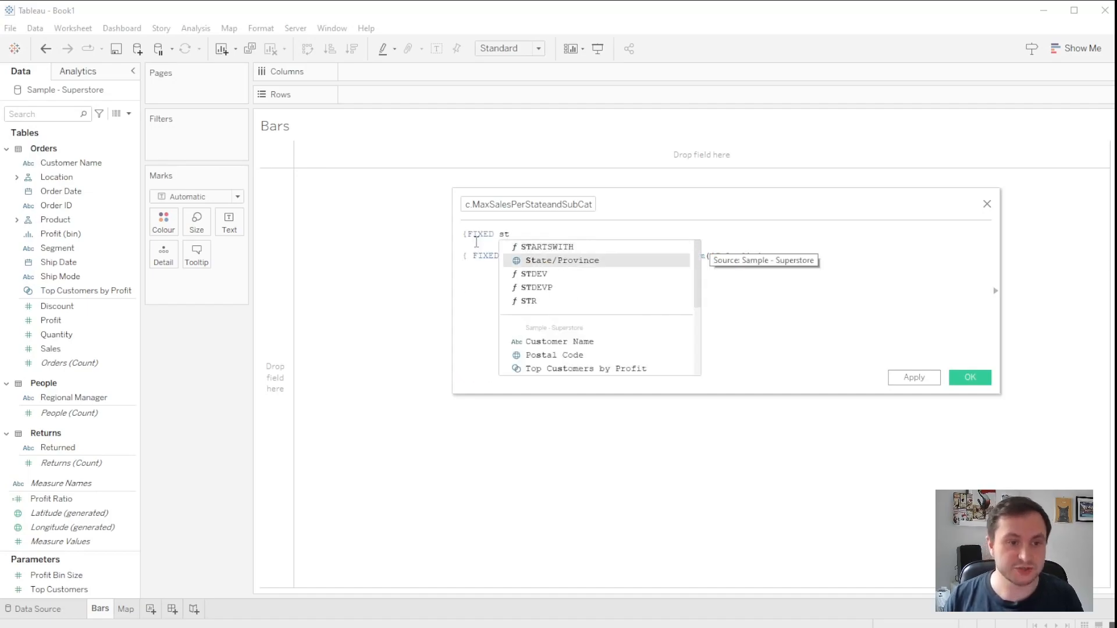
key(Return)
text(: max()
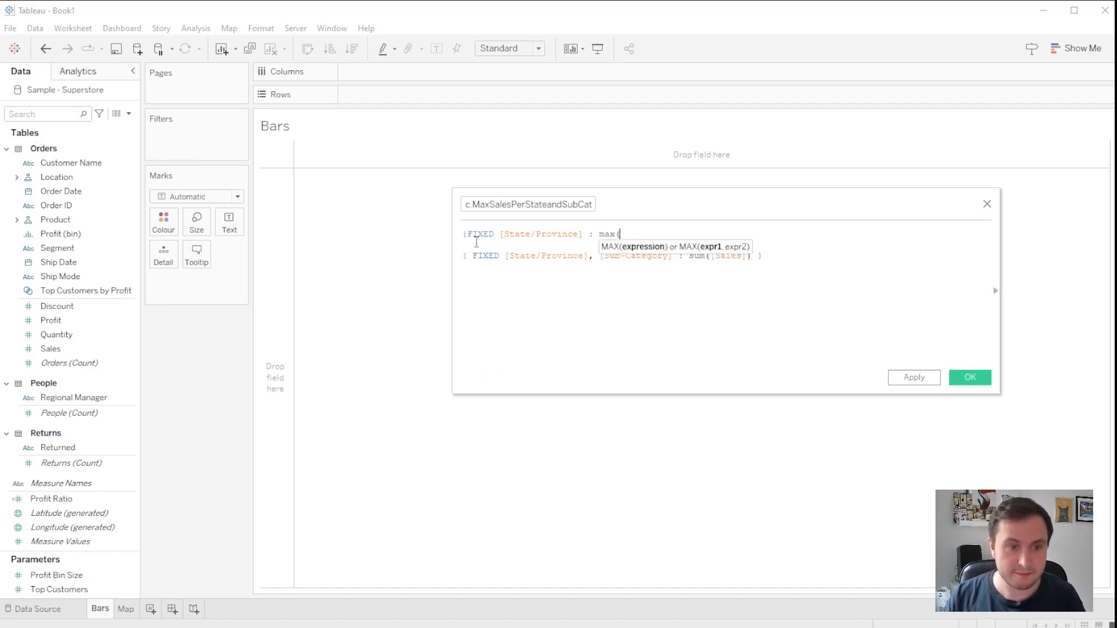
click(785, 257)
text())
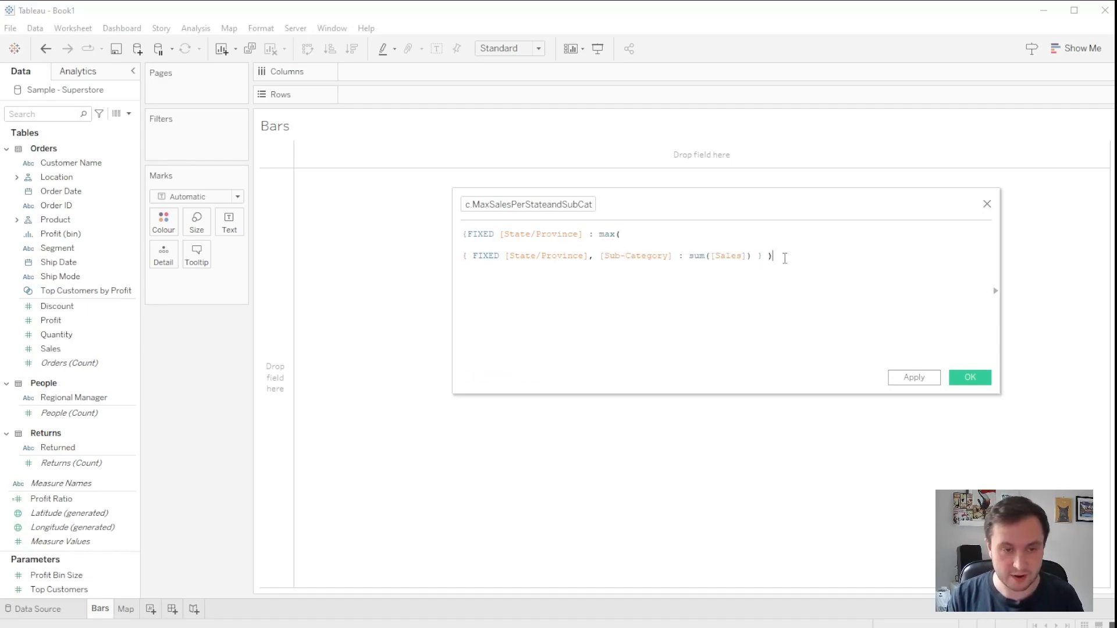
text(,)
key(BackSpace)
text())
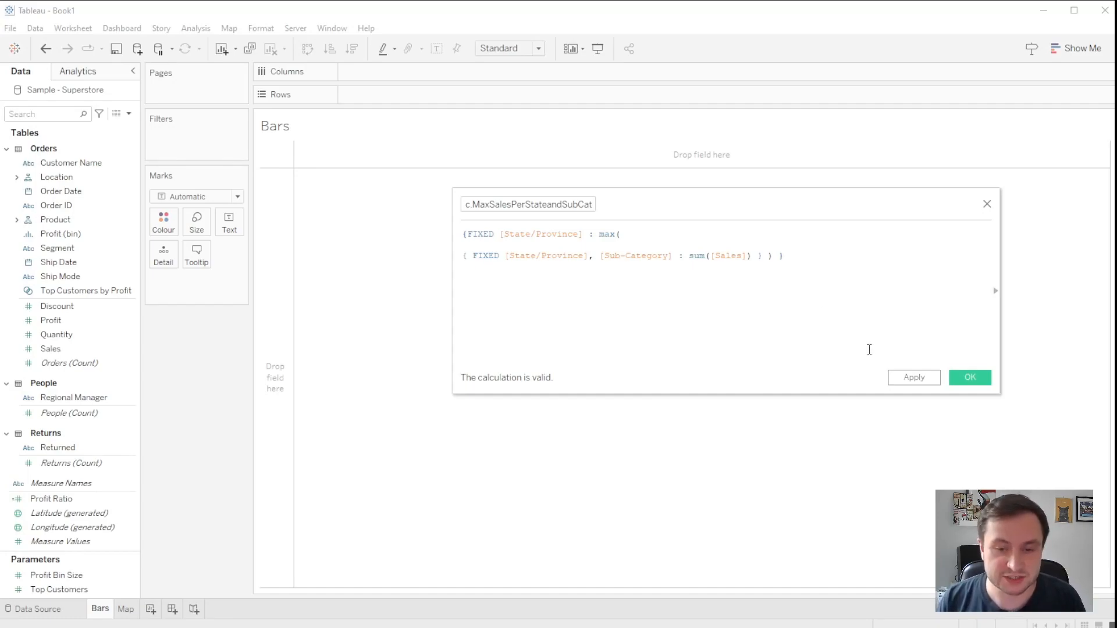
click(965, 378)
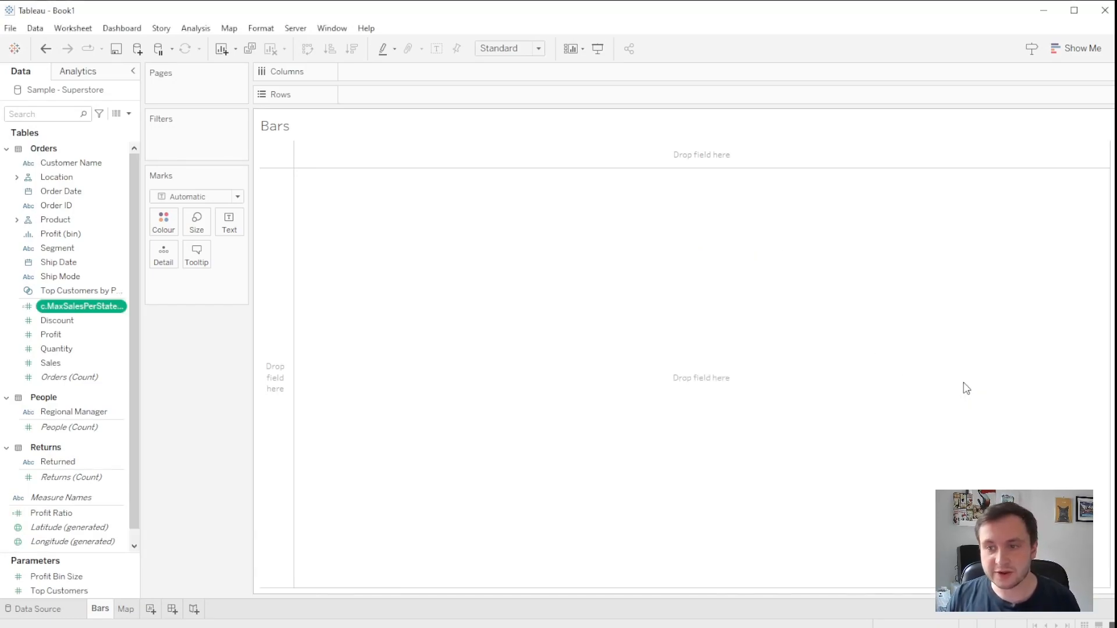
Display c.MaxSalesPerStateandSubCat as text values in the Bars view, broken down by State/Province in rows
drag(87, 306, 337, 263)
click(17, 219)
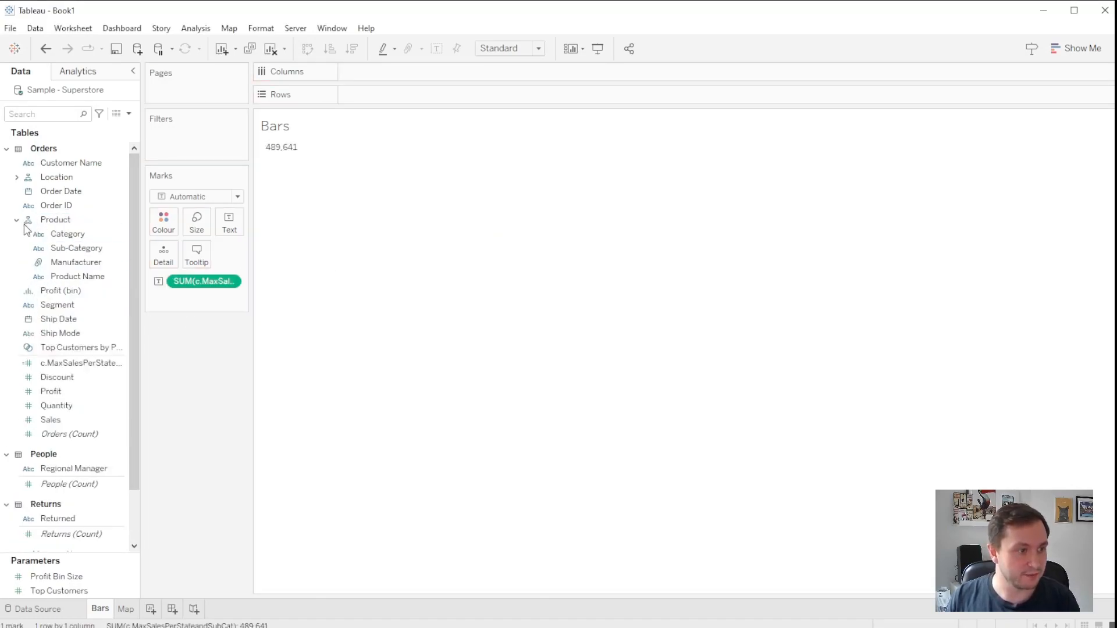
click(16, 177)
drag(73, 219, 402, 96)
scroll(387, 312, down, 5)
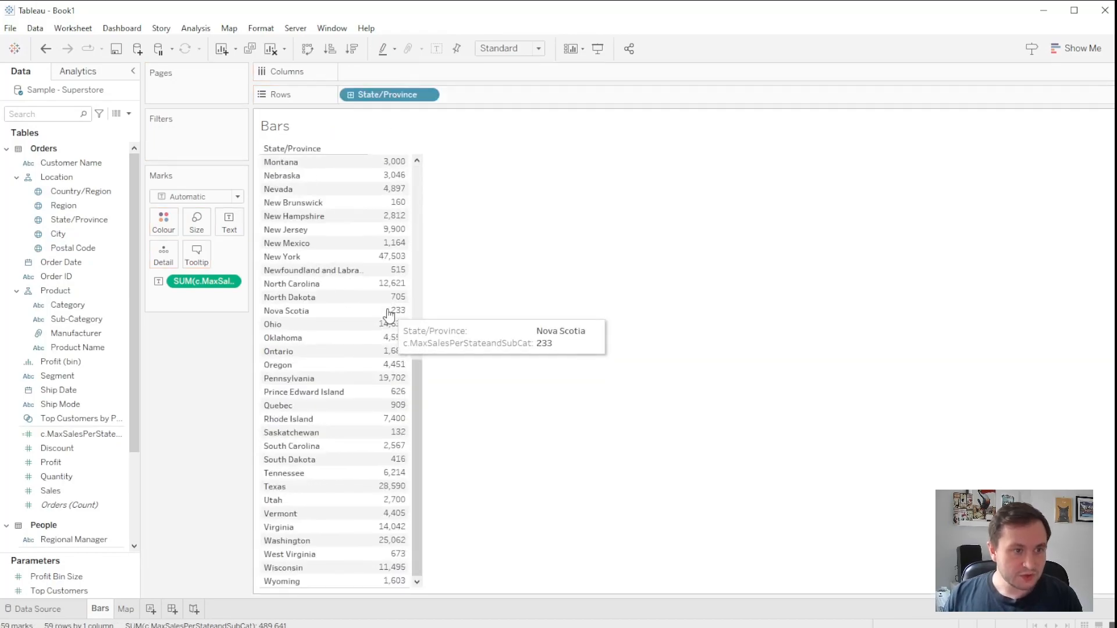
Clear the Bars sheet and start a new calculated field named c.TopSubCat
scroll(343, 512, up, 5)
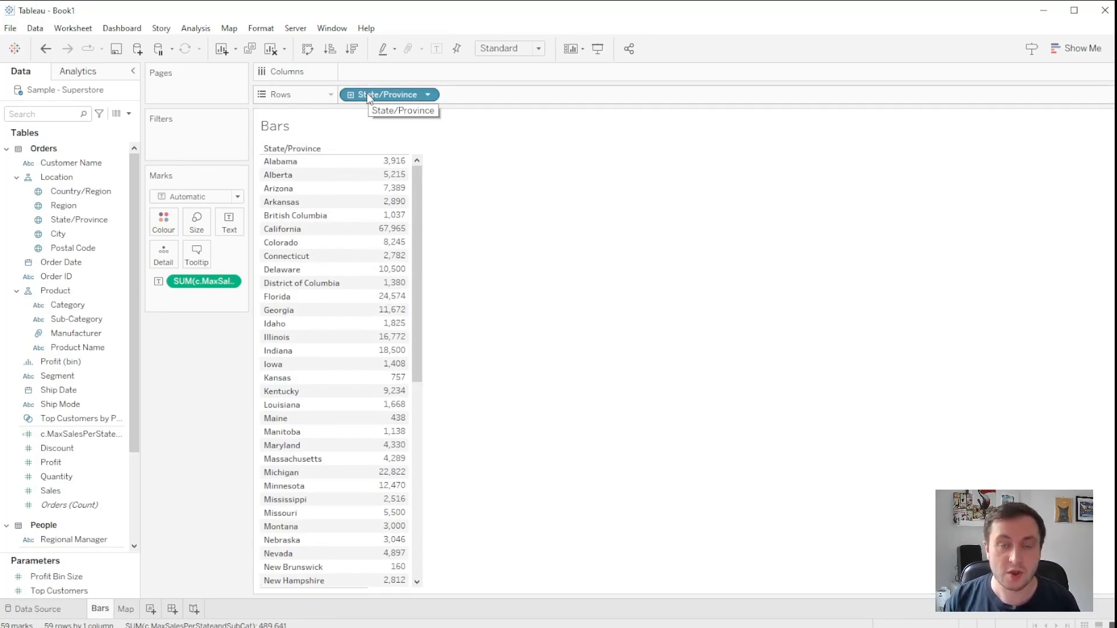
mouse_move(379, 94)
mouse_down()
mouse_move(193, 389)
mouse_move(373, 99)
mouse_up()
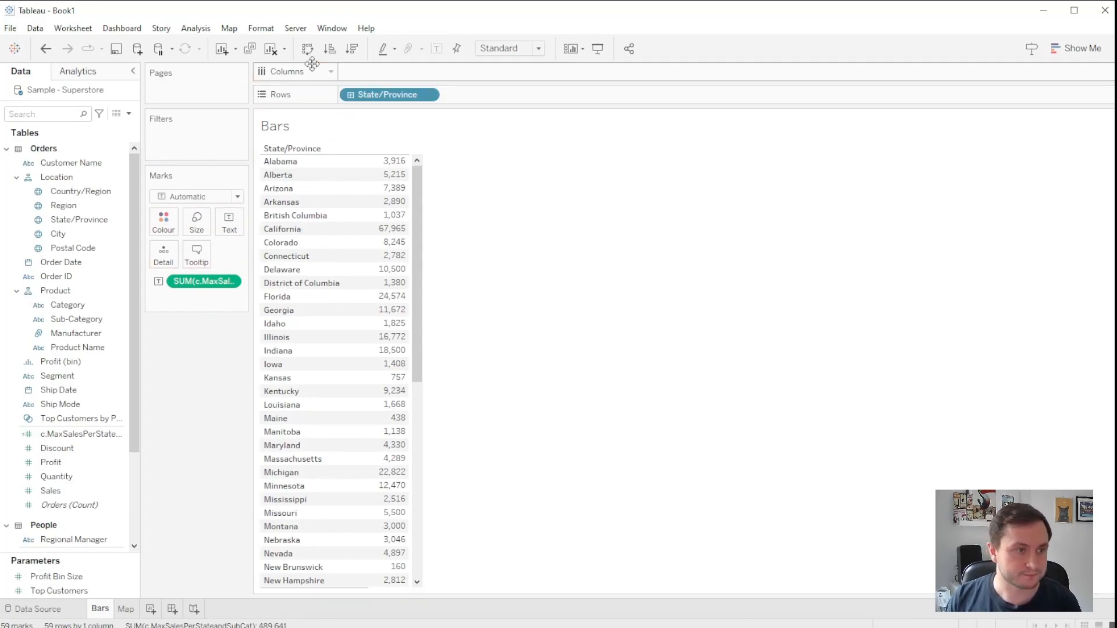
click(271, 49)
click(129, 114)
click(41, 128)
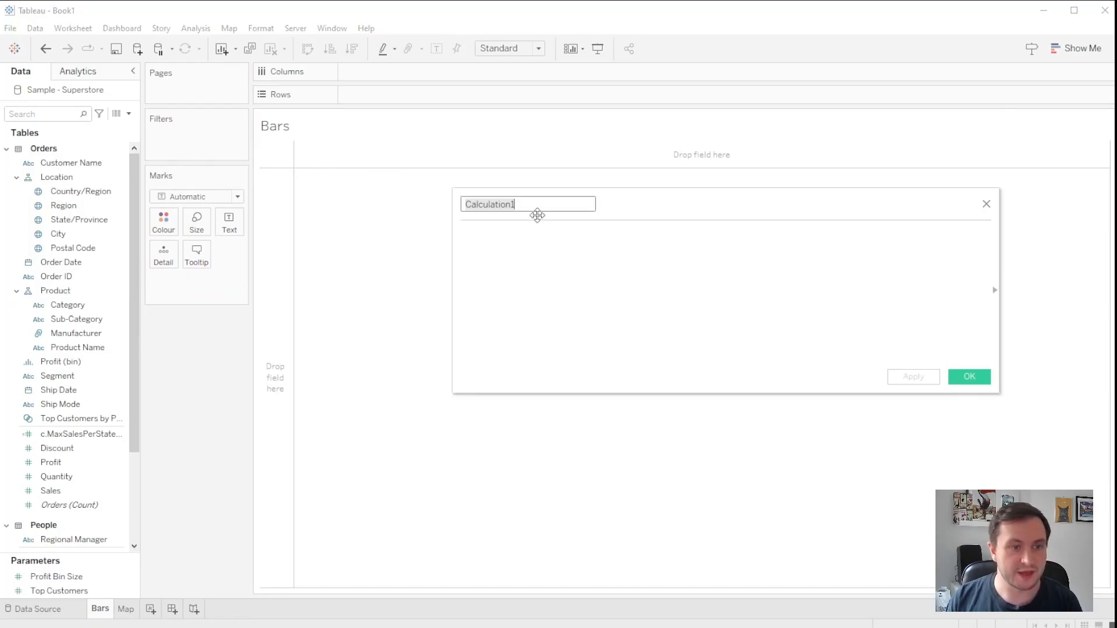
text(c.TopSubCat)
key(Tab)
Begin the c.TopSubCat formula with the condition if( {FIXED [State/Province], [Sub-Category] : sum([Sales])} =
text(if( {fi)
key(Down)
key(Down)
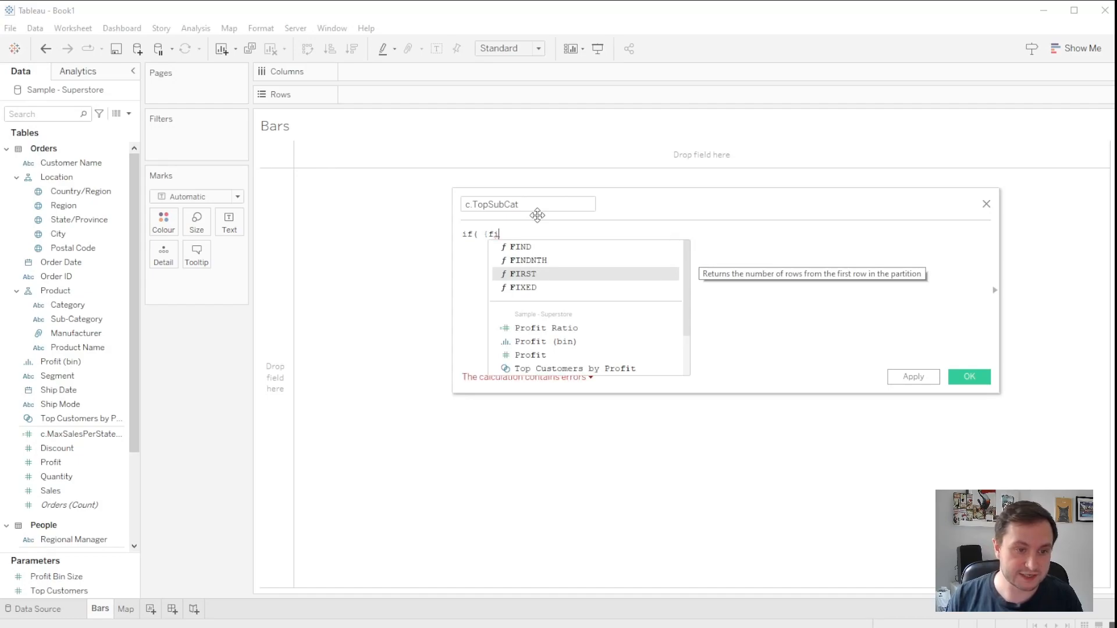
key(Return)
text(sta)
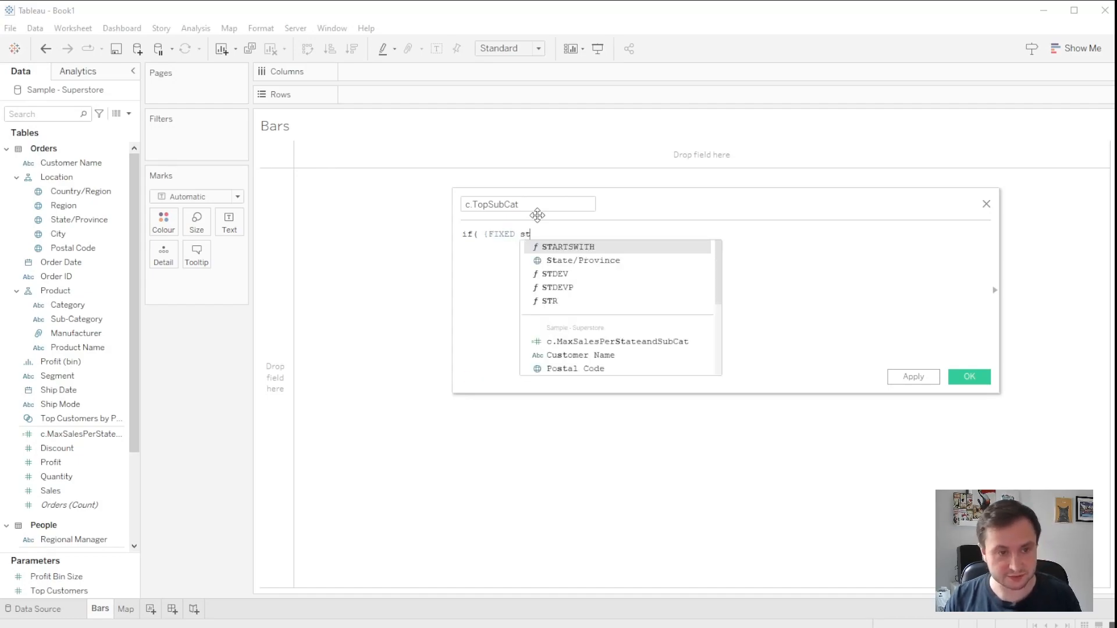
key(Down)
key(Return)
text(, su)
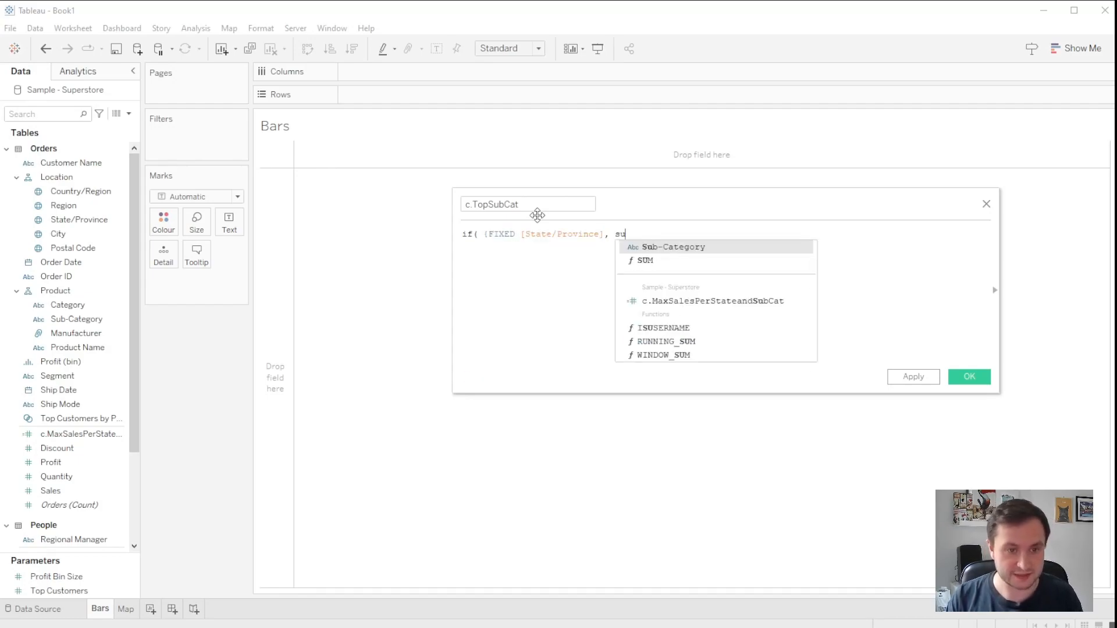
key(Return)
text(: )
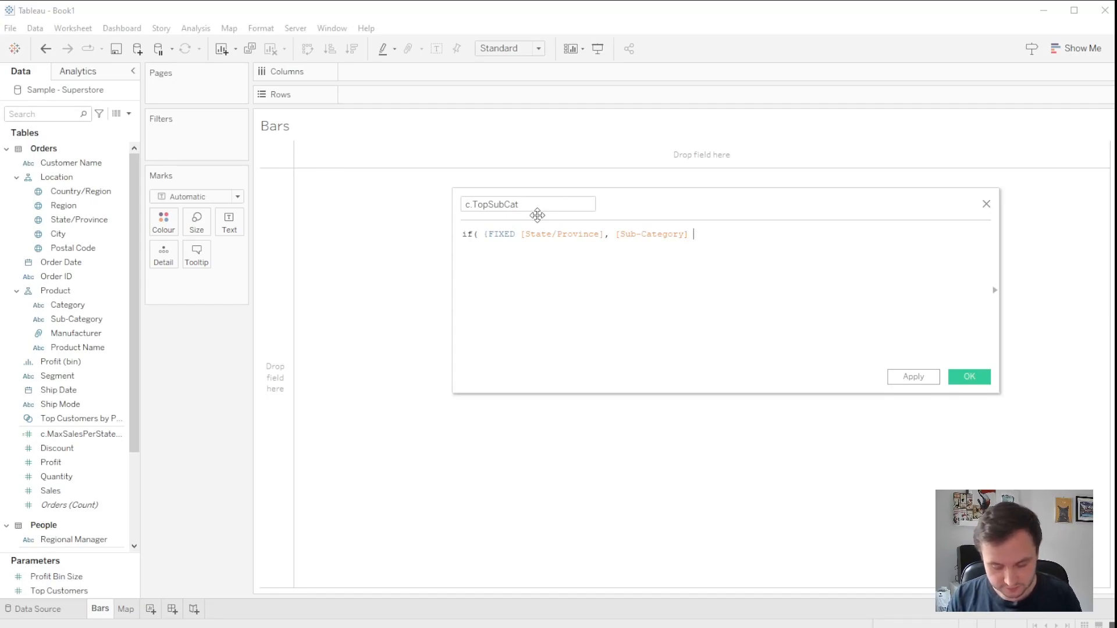
text(sum()
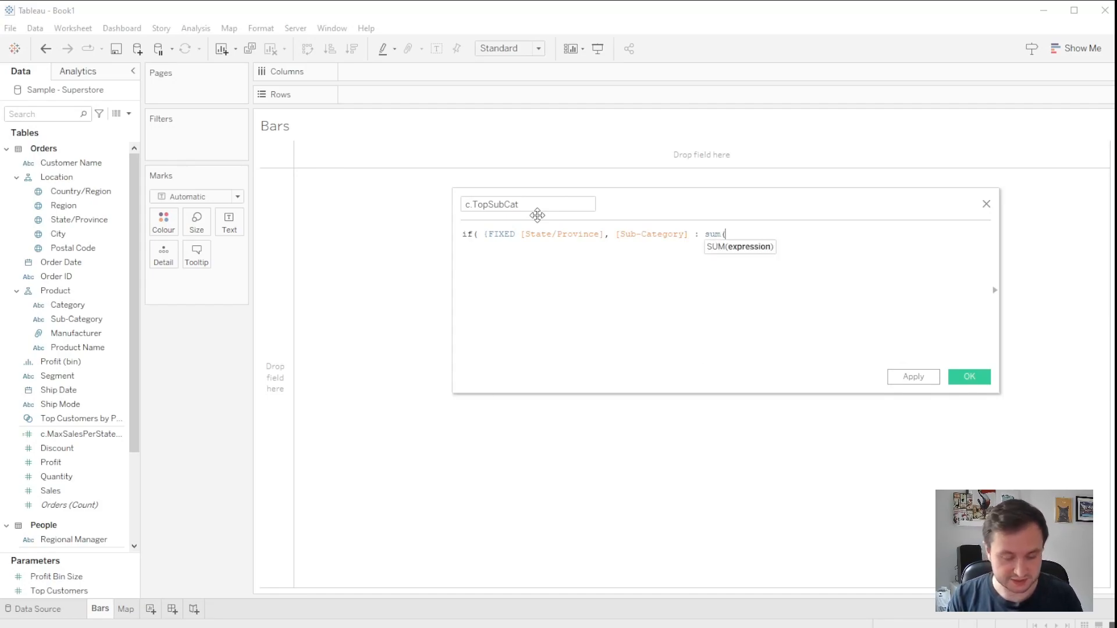
text([Sales])))
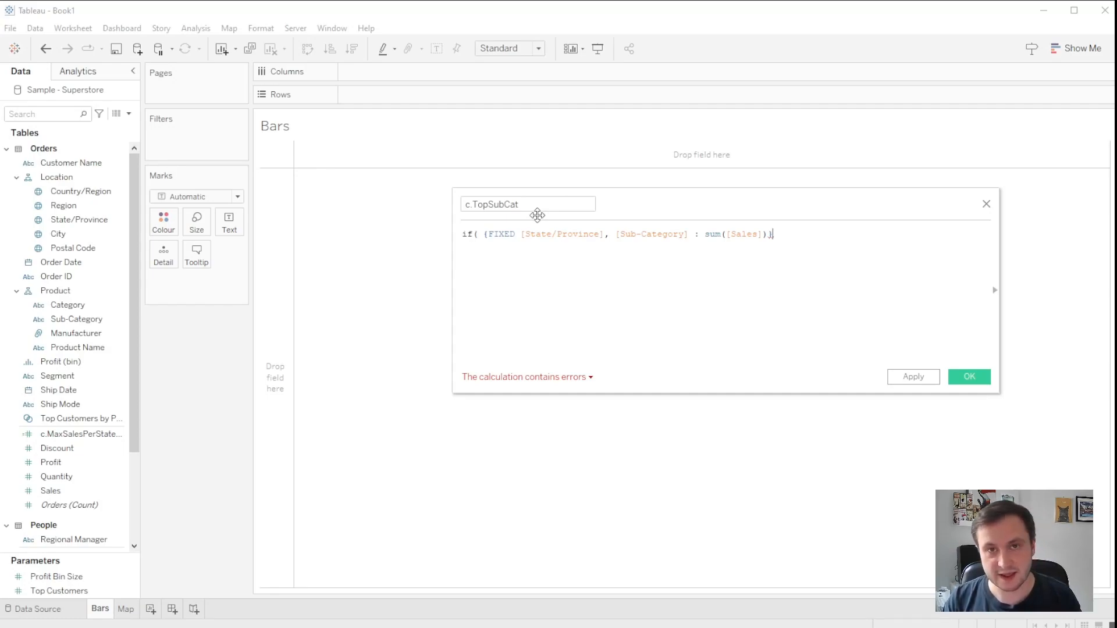
text(} =)
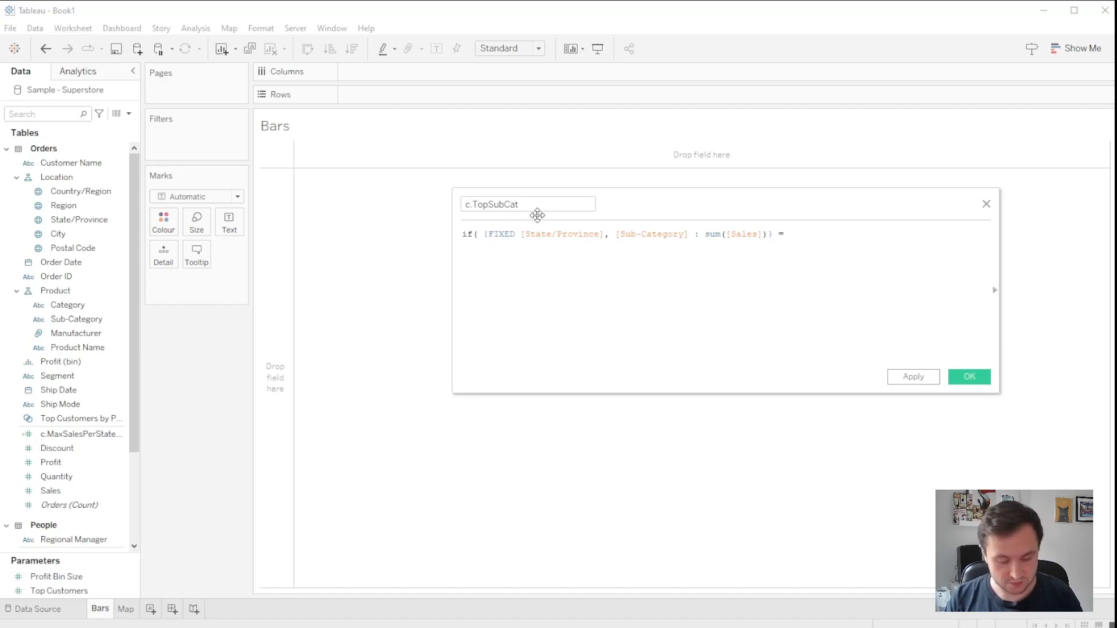
Complete the formula with [c.MaxSalesPerStateandSubCat]) then [Sub-Category] END, placing the then clause on a second line, and save the calculated field
drag(87, 436, 828, 300)
text(then)
key(BackSpace)
key(BackSpace)
key(BackSpace)
key(BackSpace)
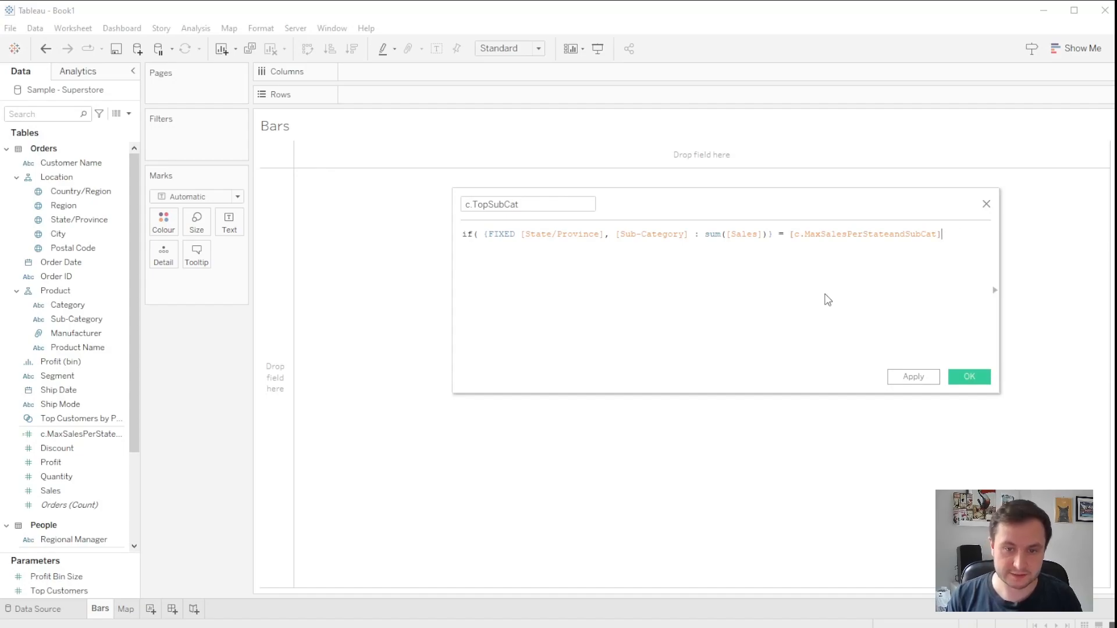
text() then su)
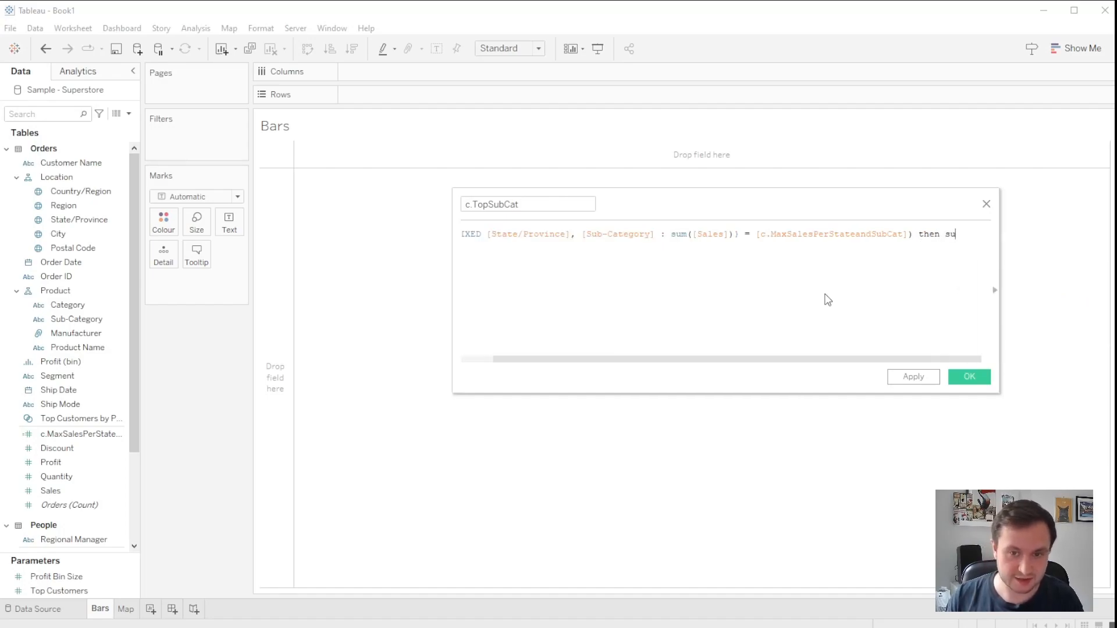
key(Return)
text(END)
click(850, 234)
key(Return)
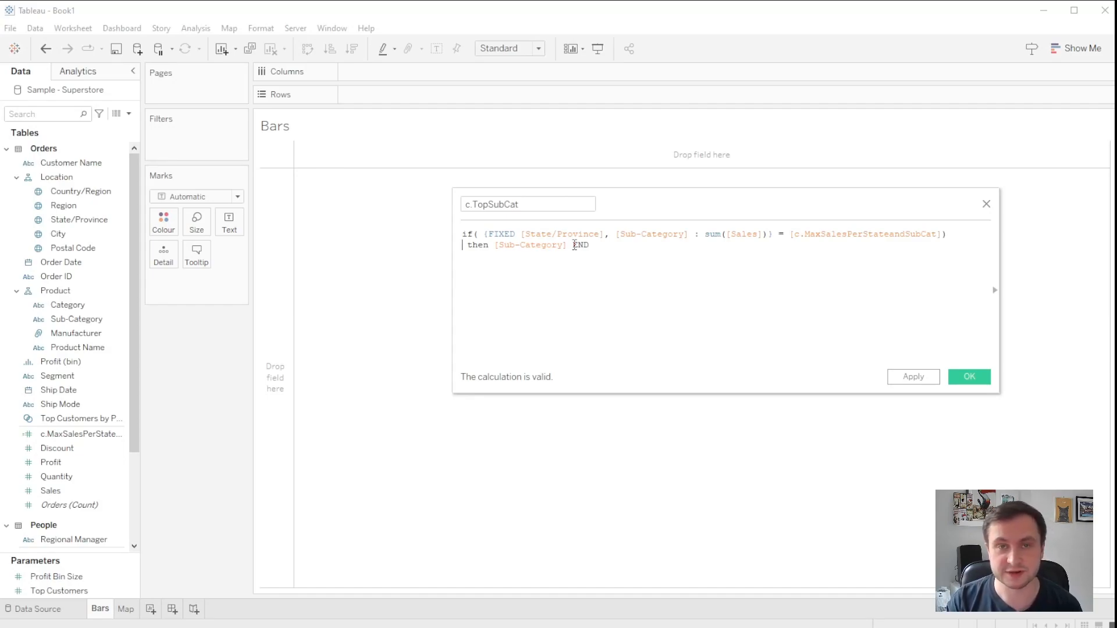
click(958, 379)
Build a bar chart of the distinct count of State/Province per c.TopSubCat, sorted in descending order
drag(80, 164, 411, 93)
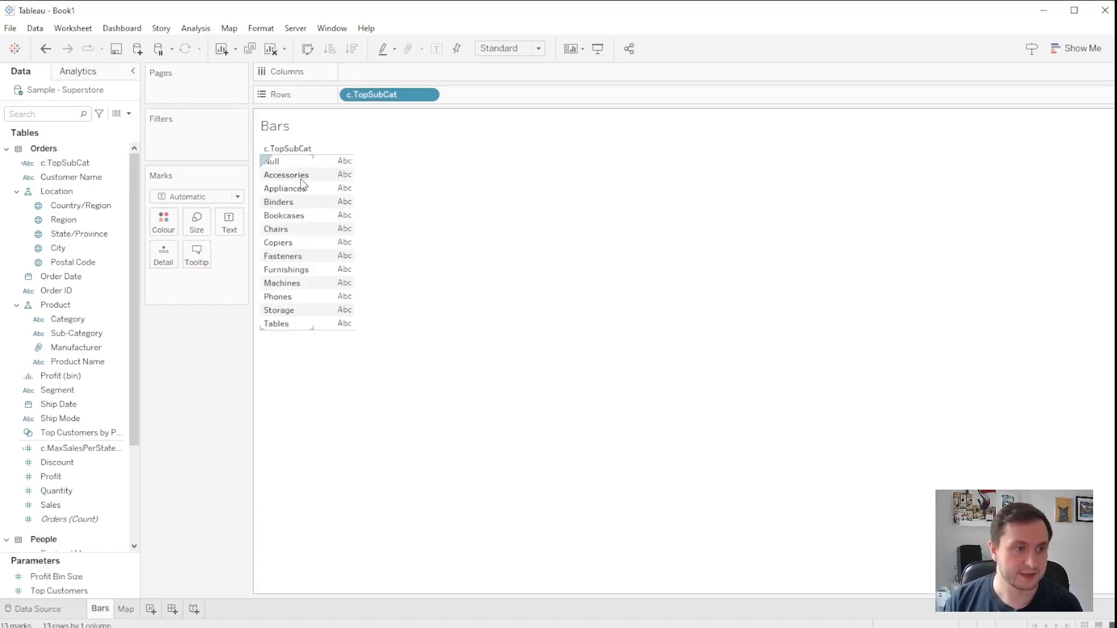
click(57, 249)
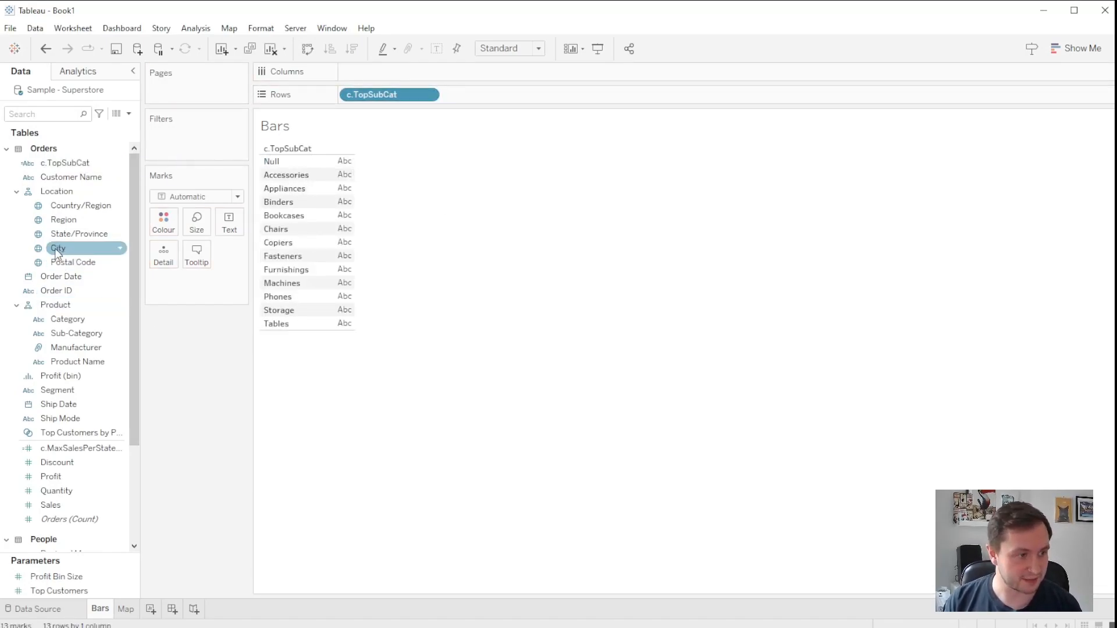
click(75, 233)
drag(74, 233, 379, 73)
click(497, 341)
click(582, 381)
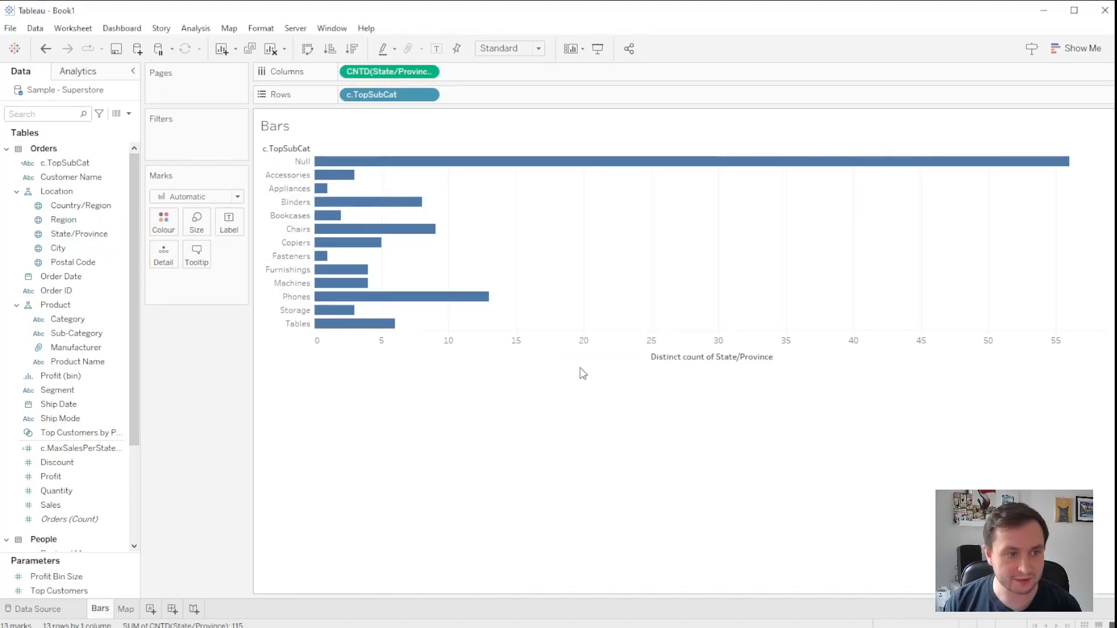
click(780, 356)
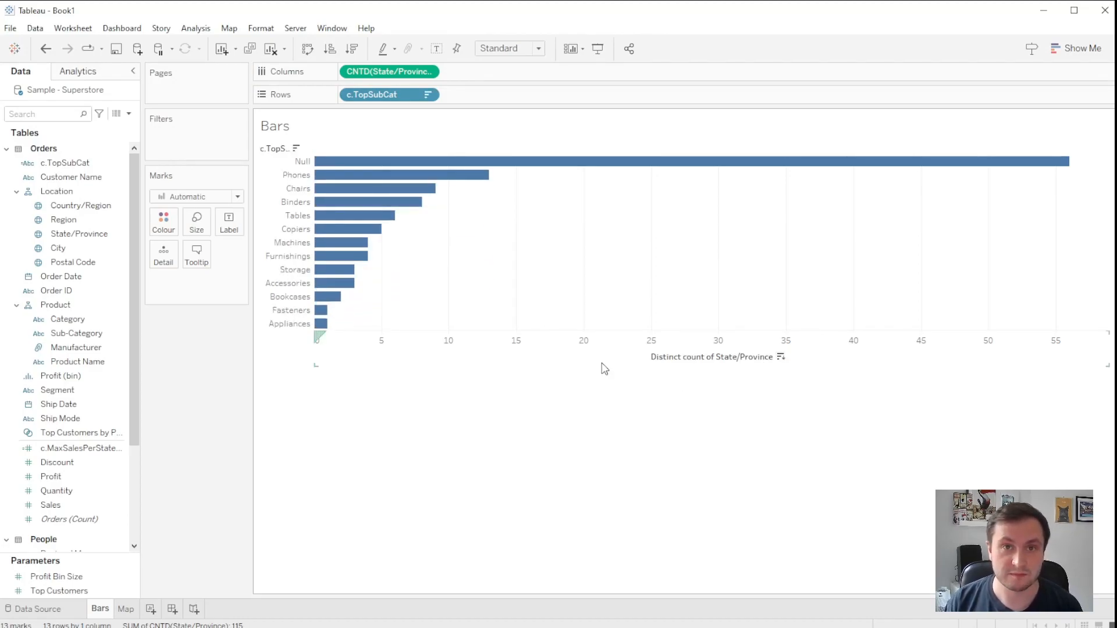
Filter c.TopSubCat to leave out the Null value
right_click(367, 96)
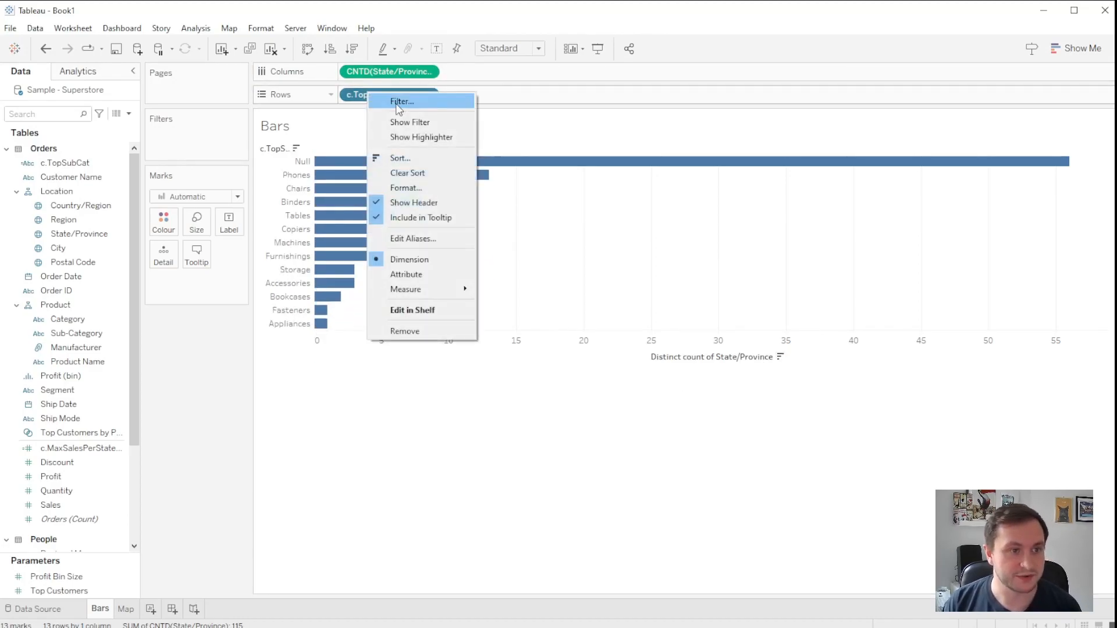
click(395, 100)
click(432, 225)
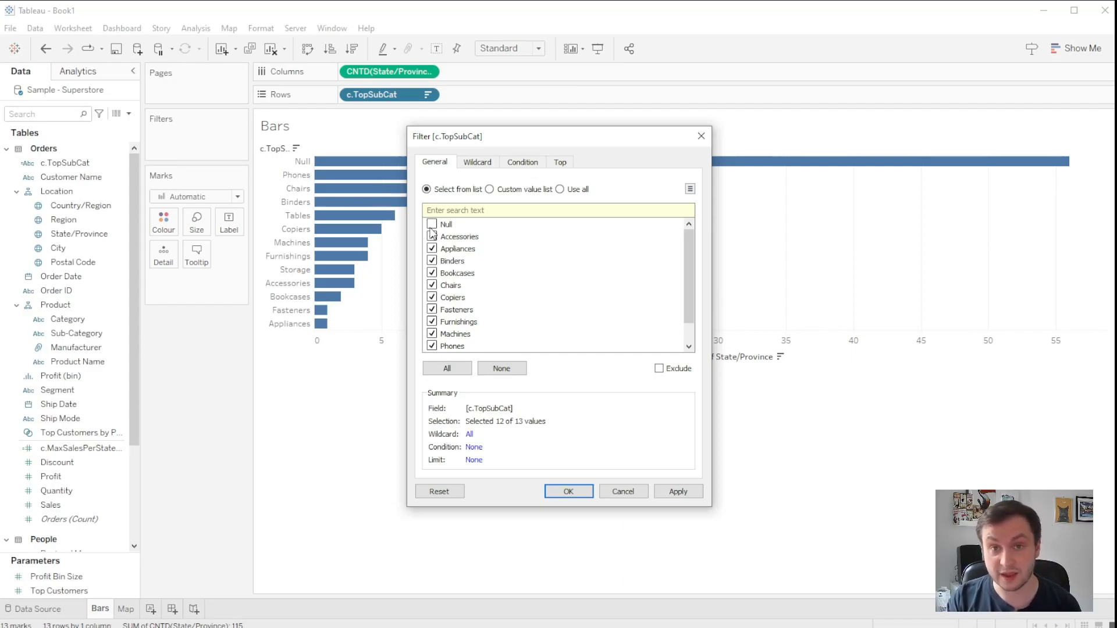
click(679, 492)
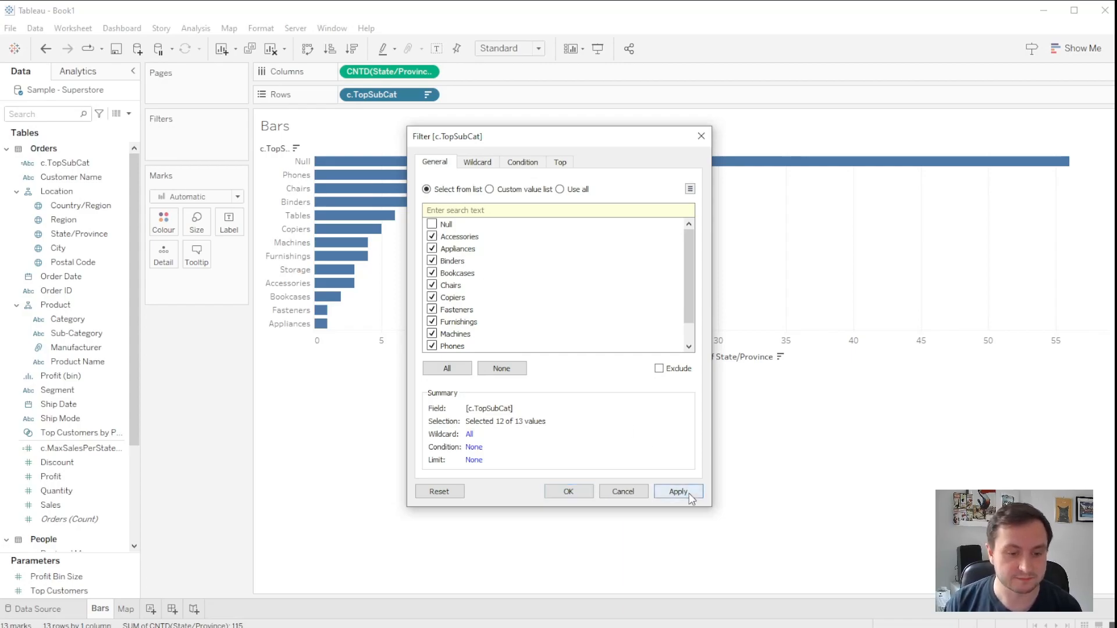
click(568, 492)
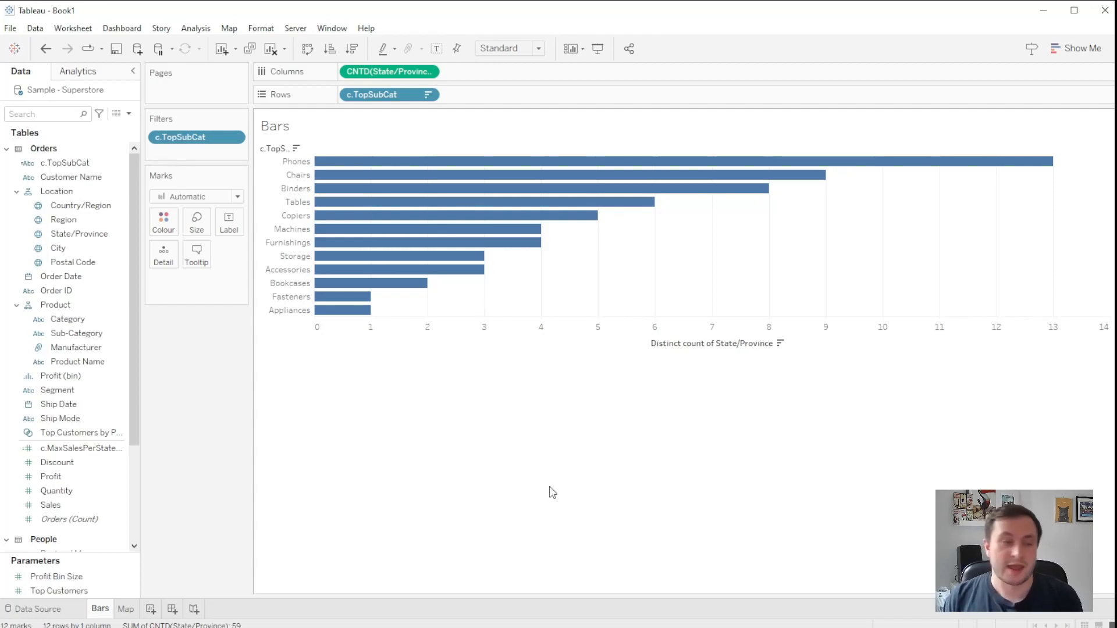
Create a string parameter named p.Highlight with the current value Phones
click(129, 114)
click(92, 141)
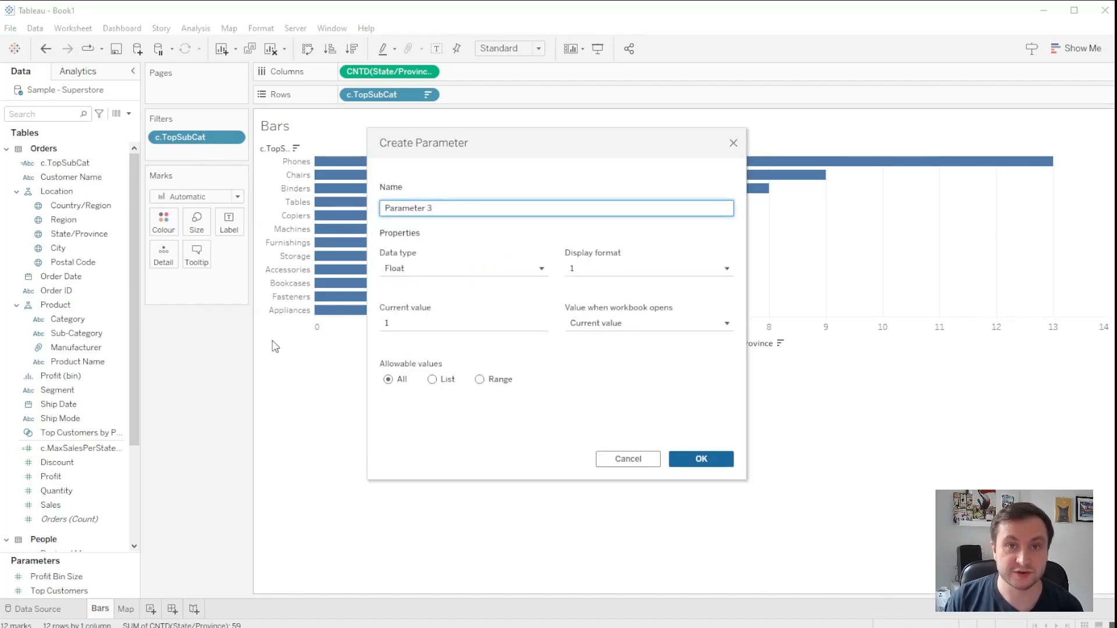
drag(452, 208, 361, 206)
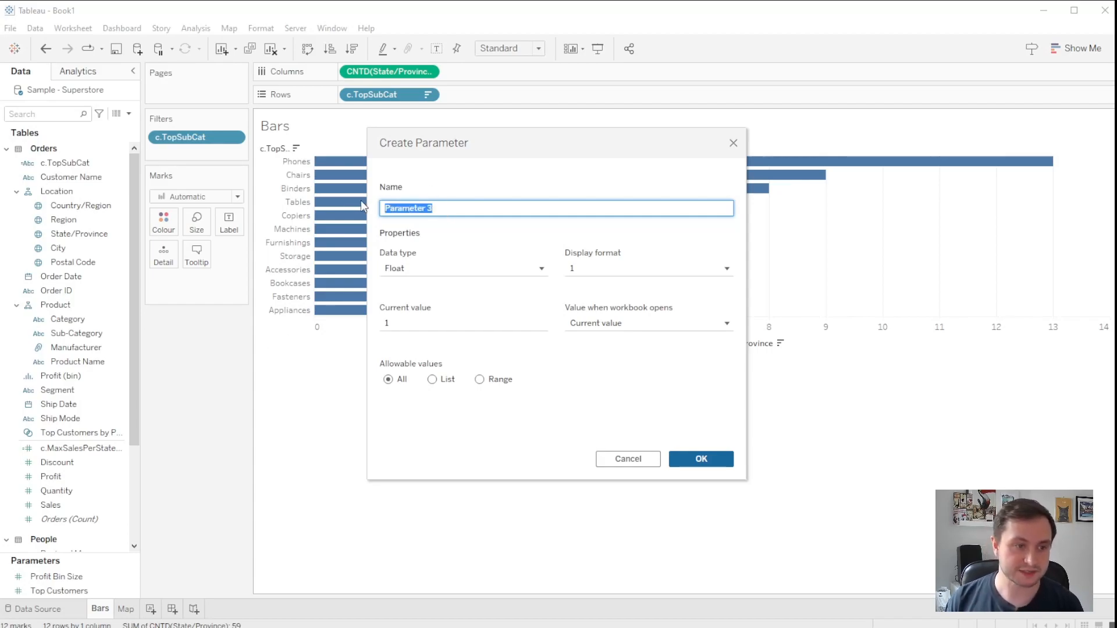
text(p.Highlight)
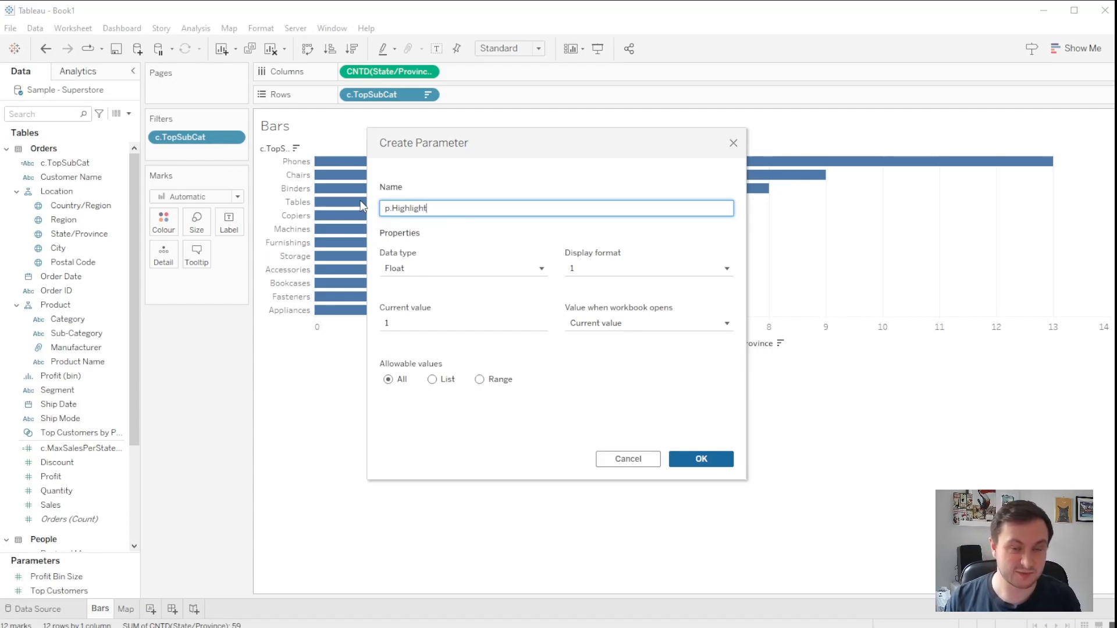
click(415, 268)
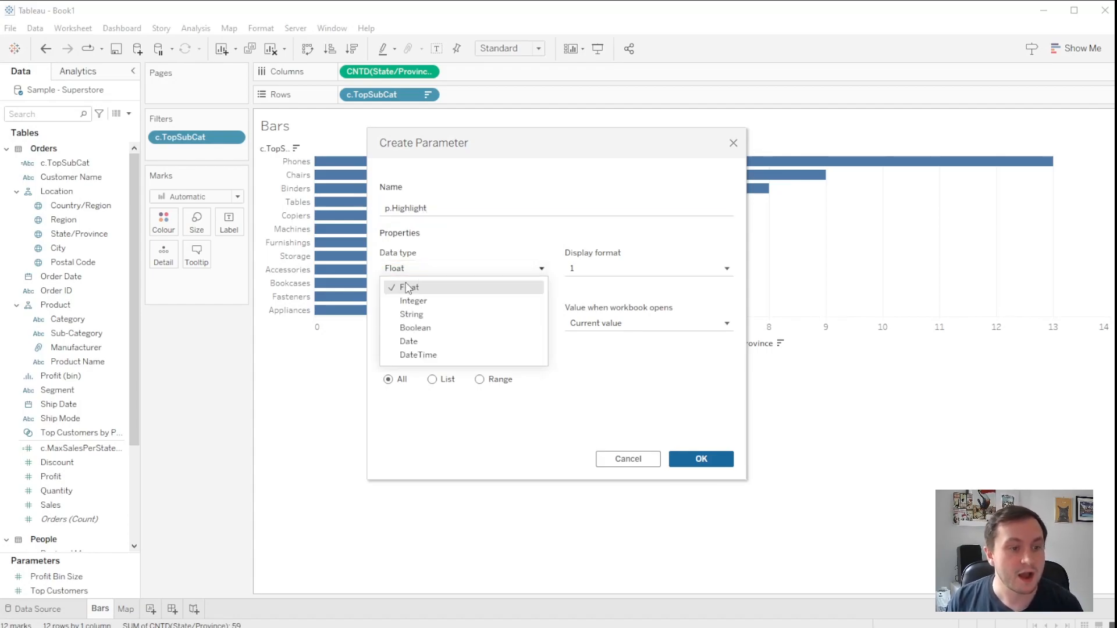
click(410, 316)
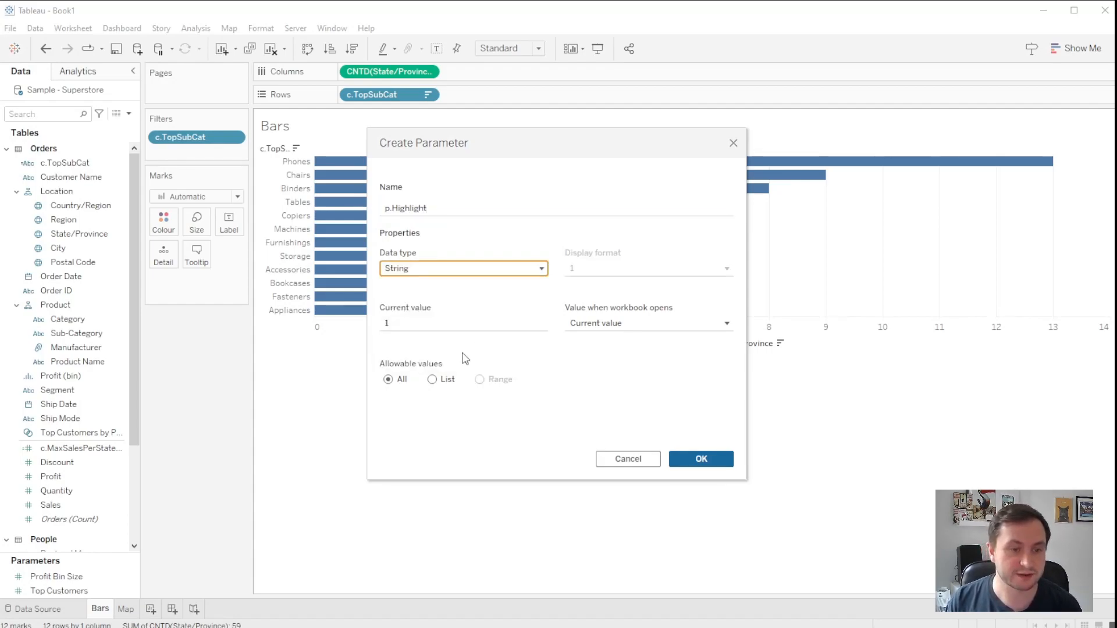
double_click(406, 324)
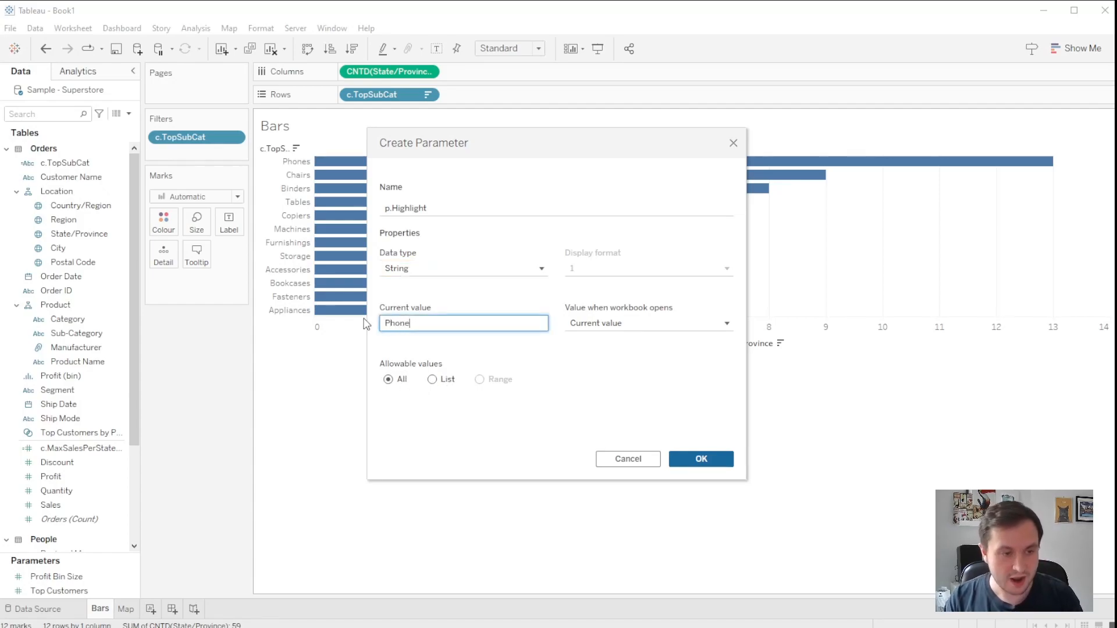
text(Phones)
click(591, 378)
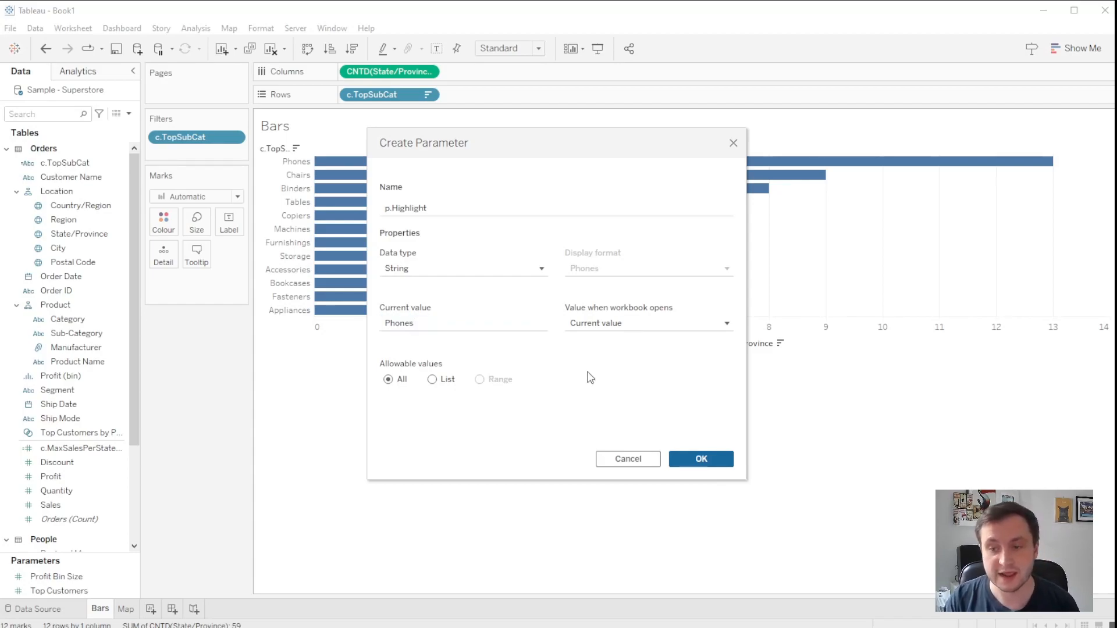
click(707, 459)
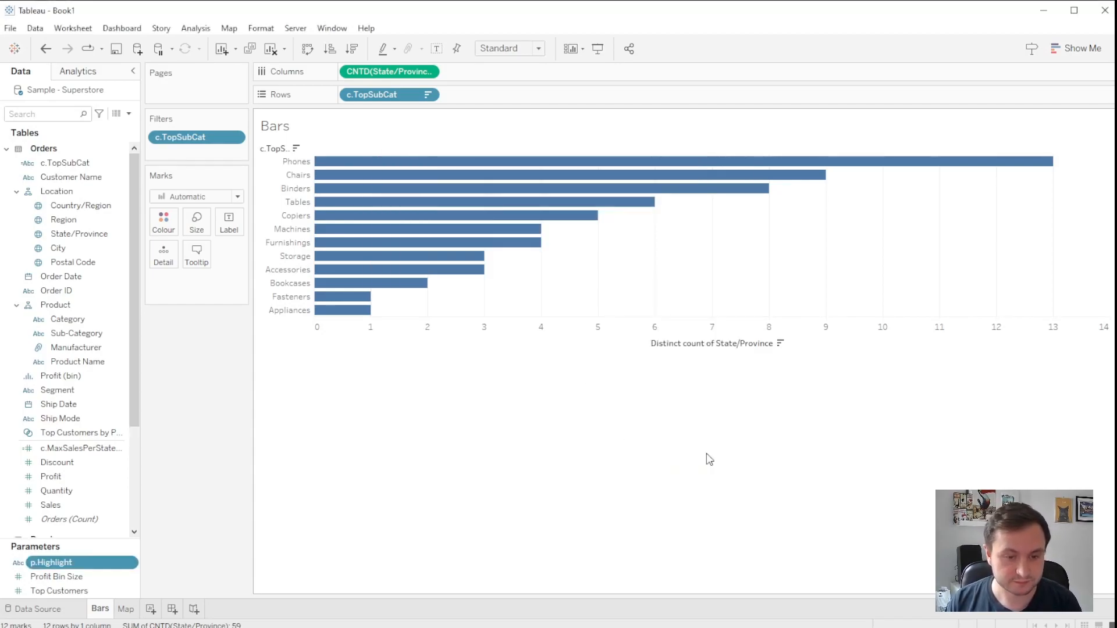
Start a new calculated field named c.SubCatHighlight
click(129, 114)
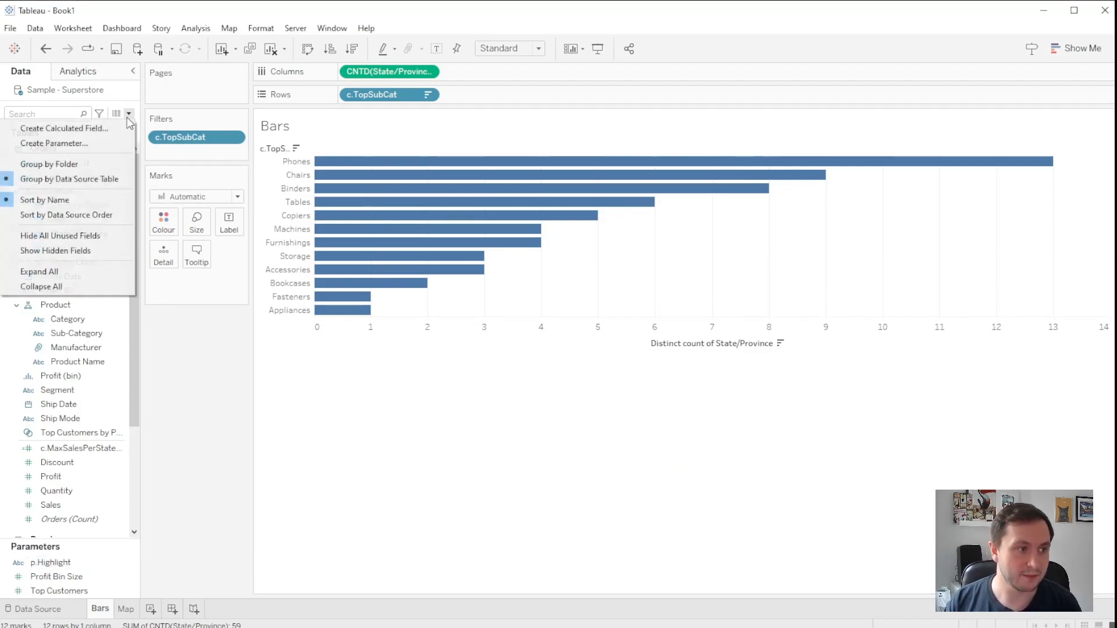
click(116, 129)
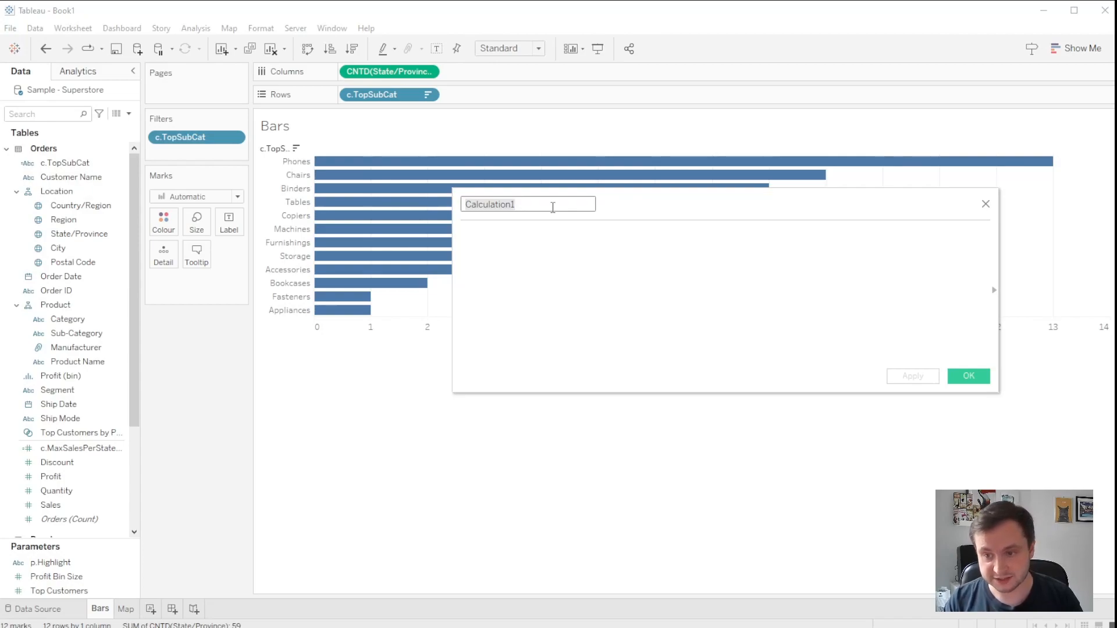
text(SubCa)
text(tHighlight)
text(c.)
click(490, 239)
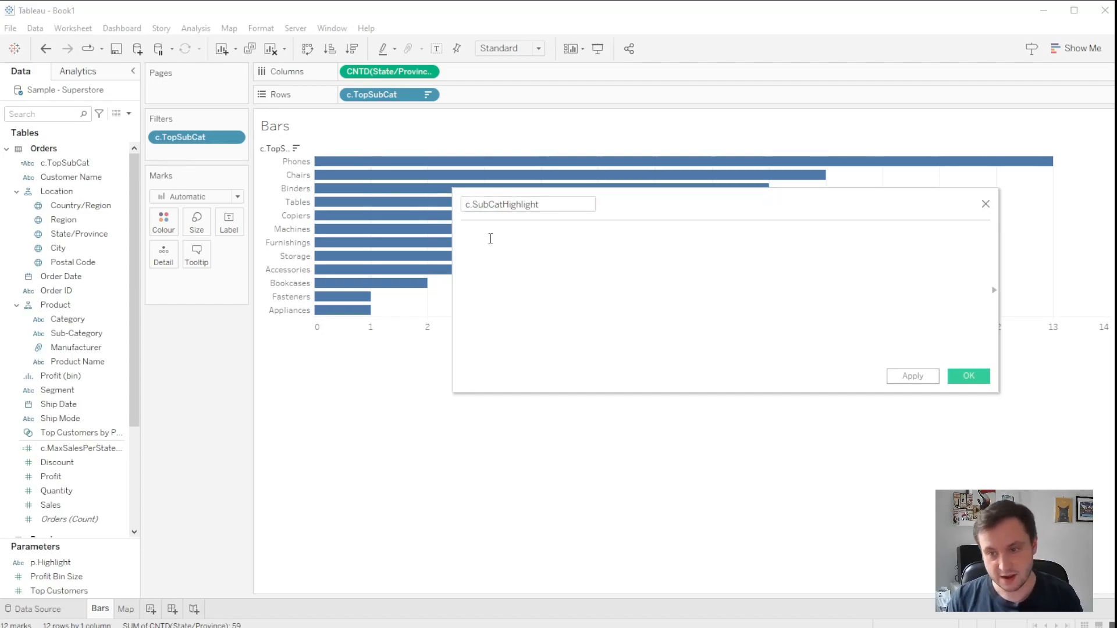
Define c.SubCatHighlight as [p.Highlight] = [c.TopSubCat] and save the calculated field
text(p)
key(Return)
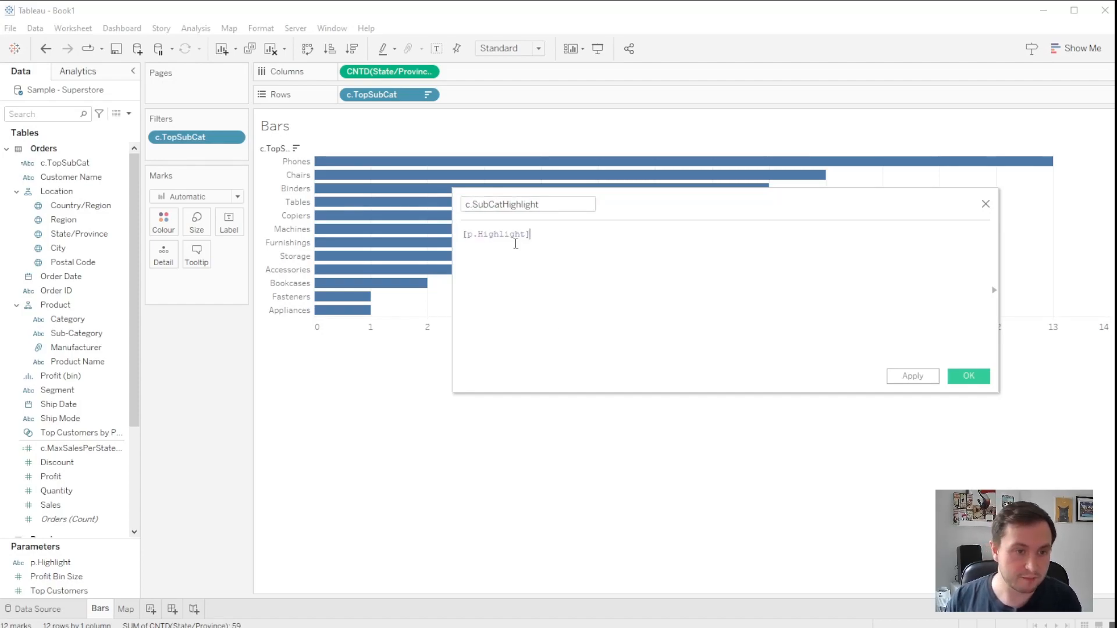
text(=)
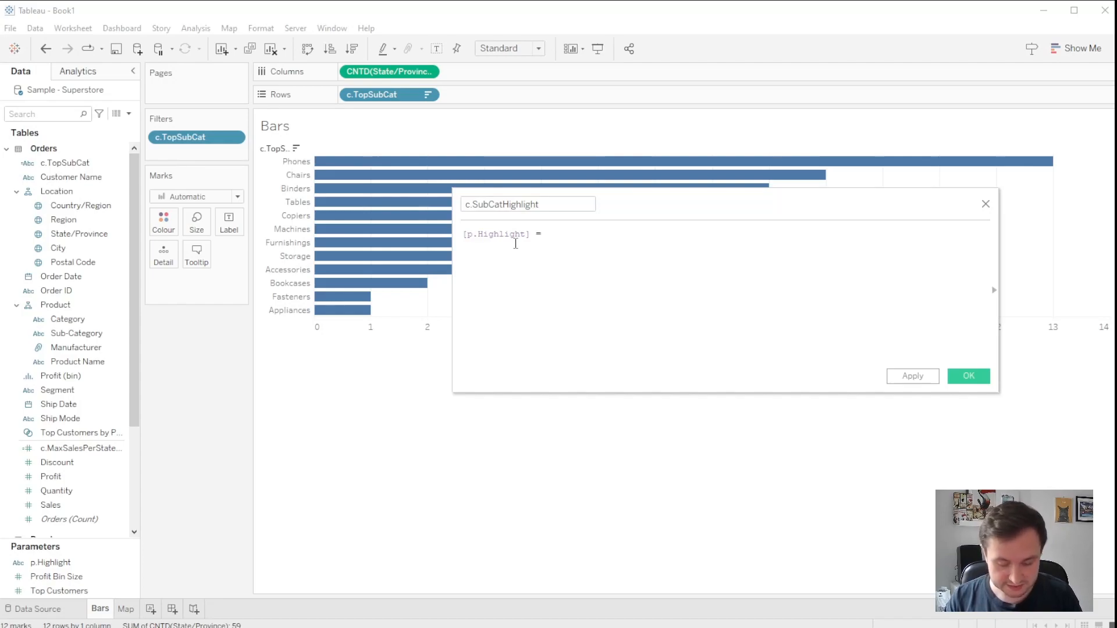
text( c)
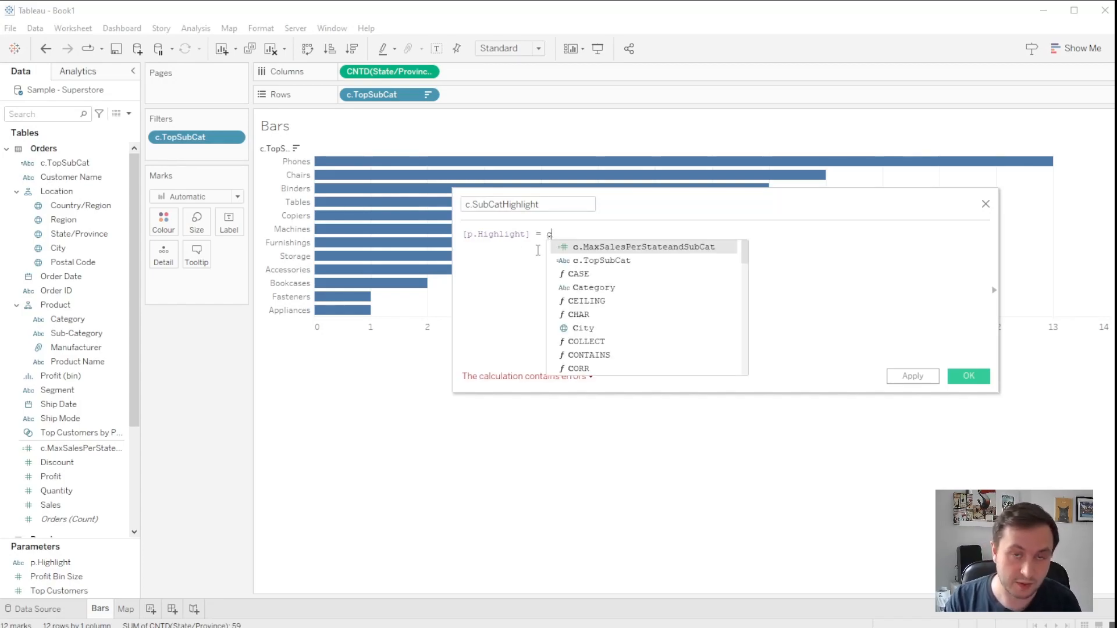
text(.to)
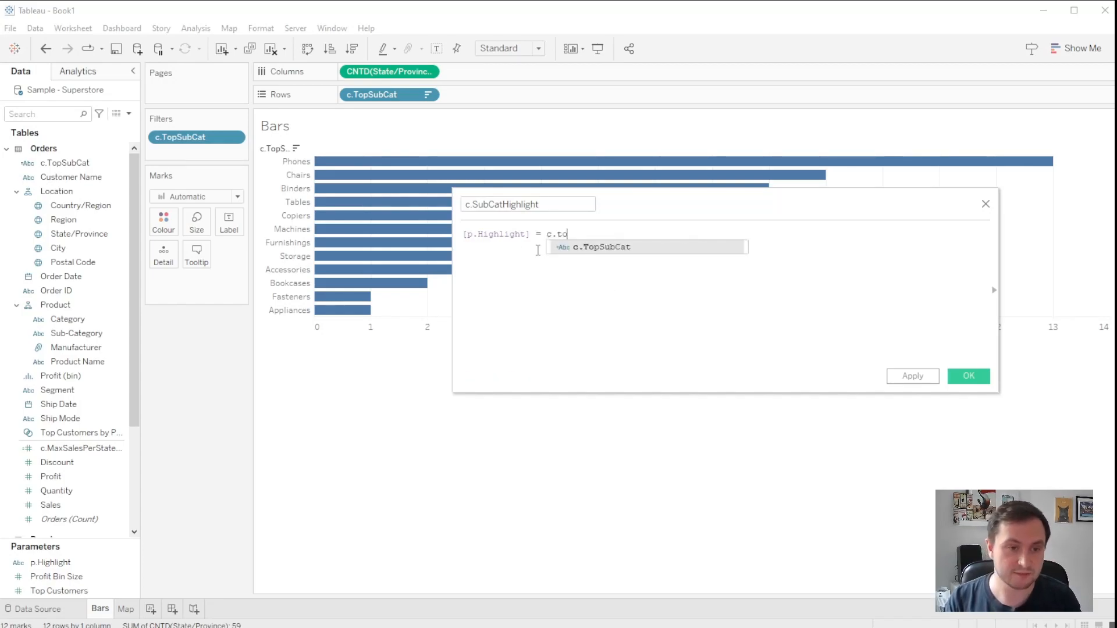
double_click(582, 248)
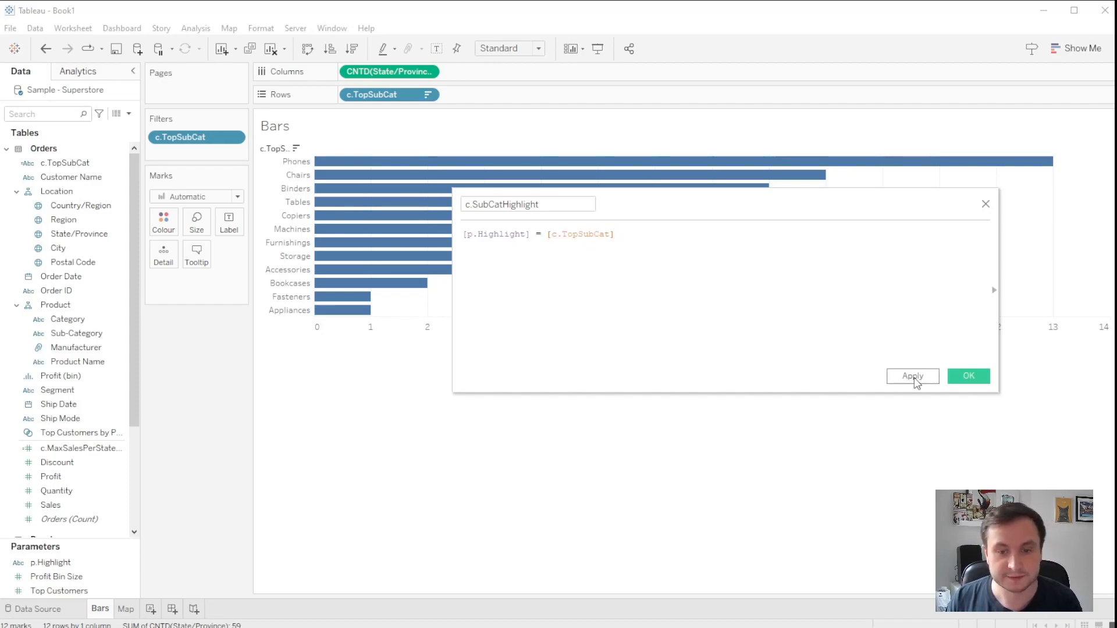
click(914, 377)
click(969, 376)
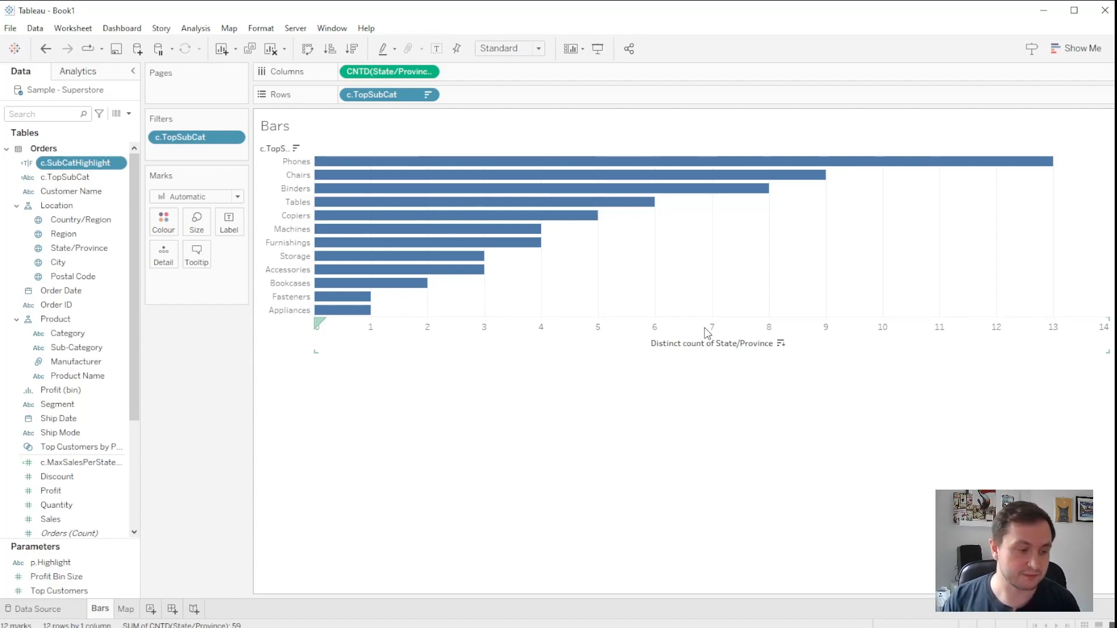
On the Map sheet, build a filled map from Country/Region and drill it down through Region to State/Province
click(126, 610)
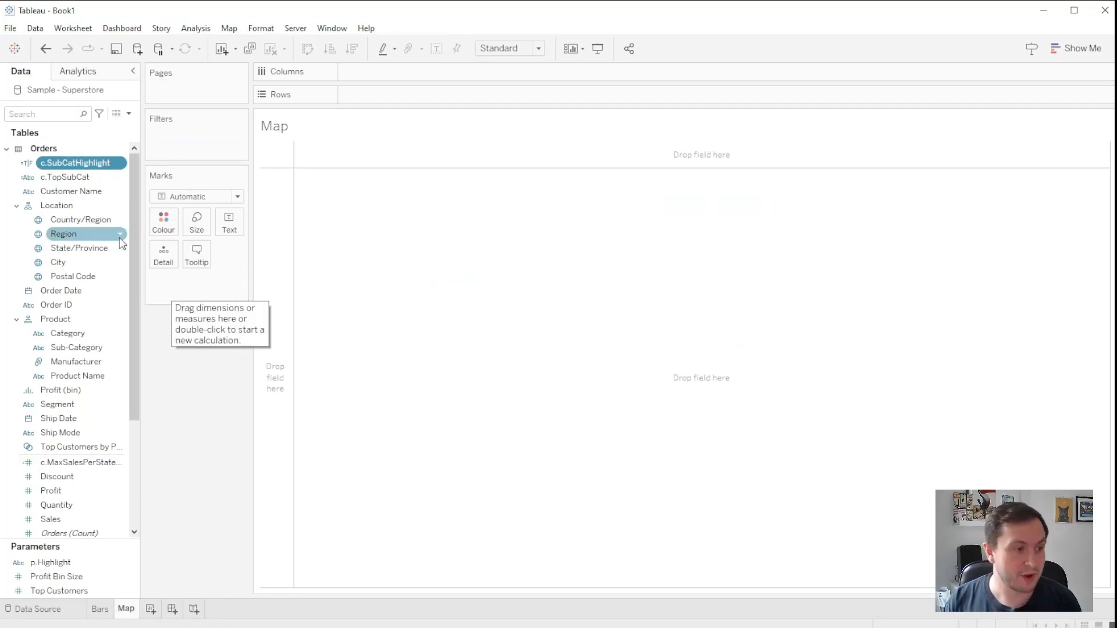
drag(78, 216, 230, 259)
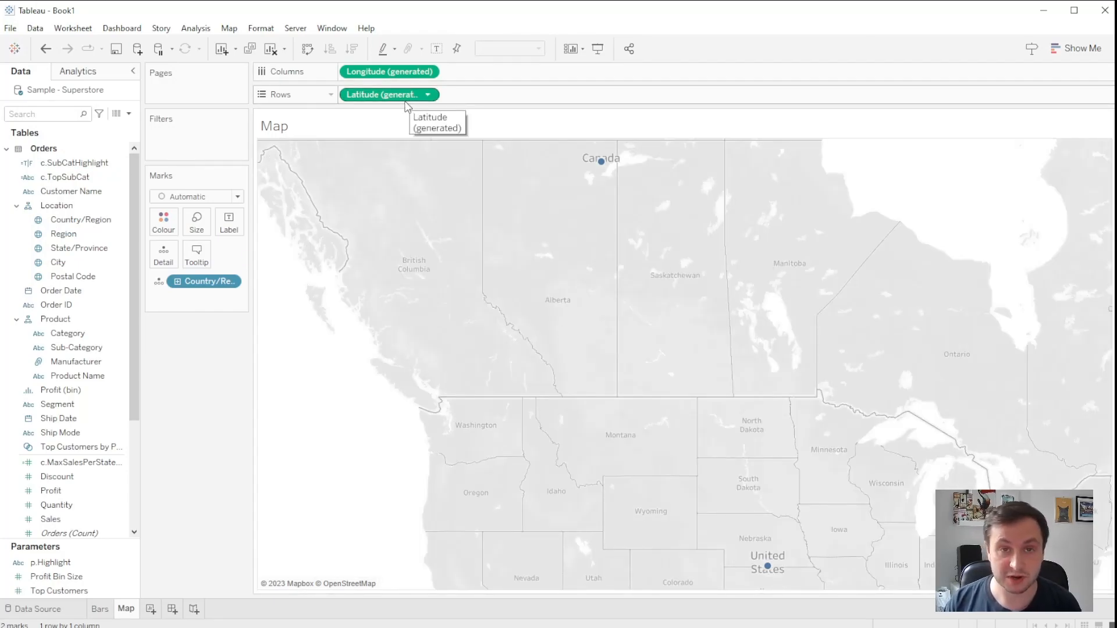
click(223, 198)
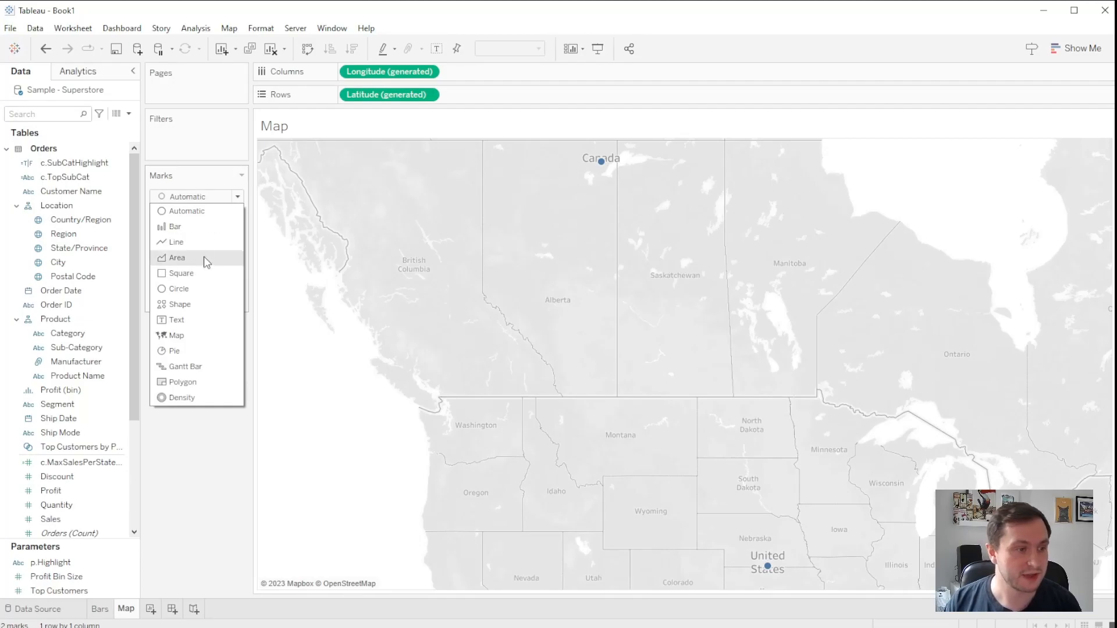
click(194, 335)
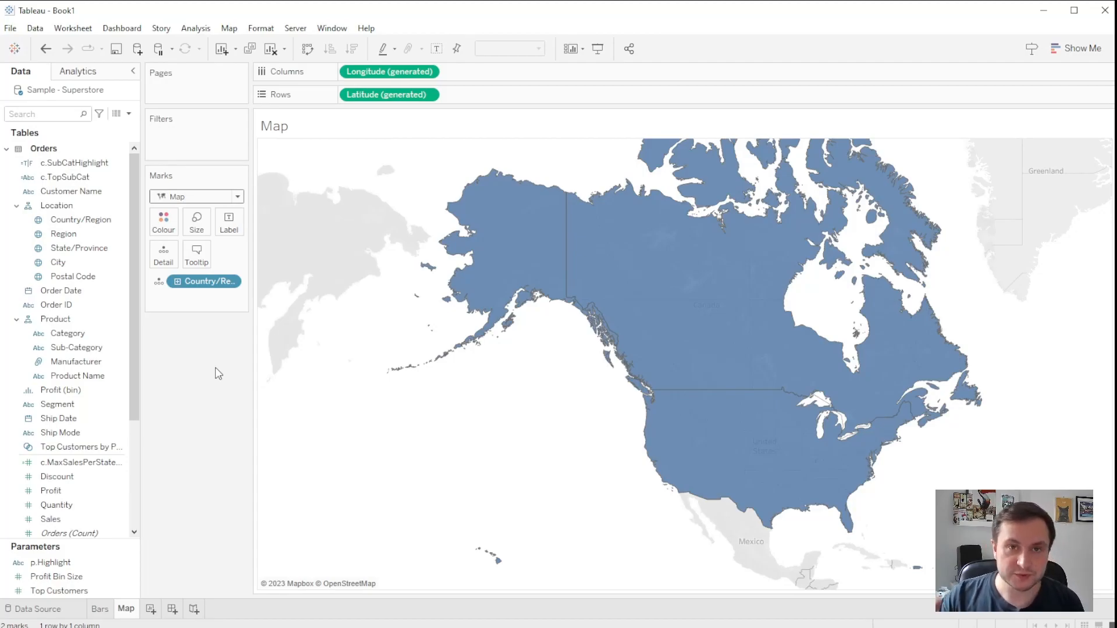
click(177, 281)
click(177, 297)
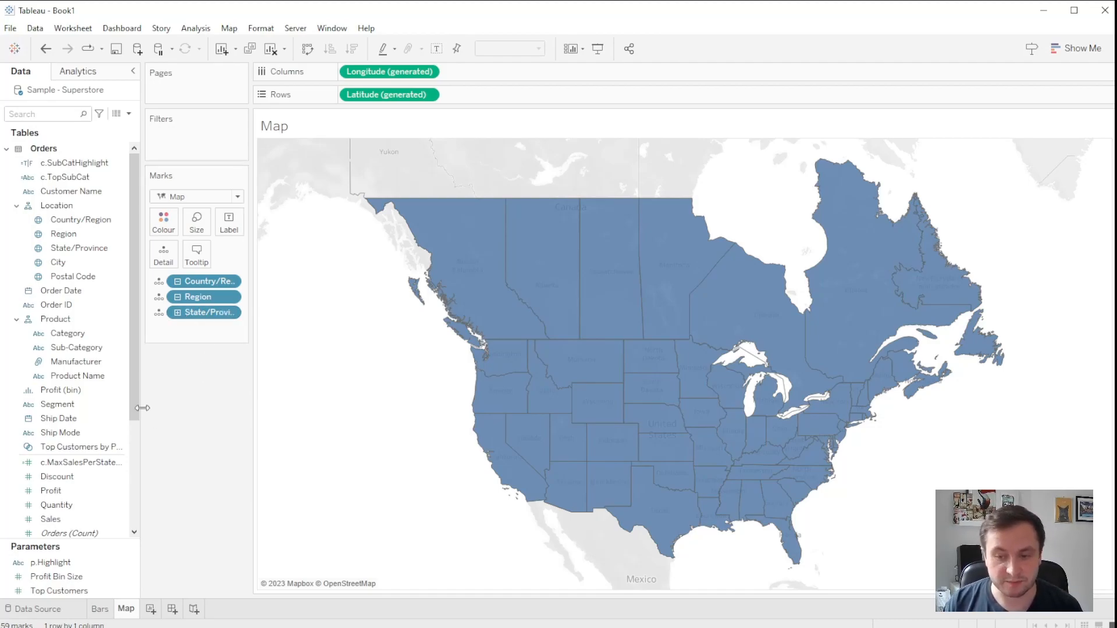
Add c.TopSubCat to the map's detail and colour the states by c.SubCatHighlight
drag(64, 177, 180, 334)
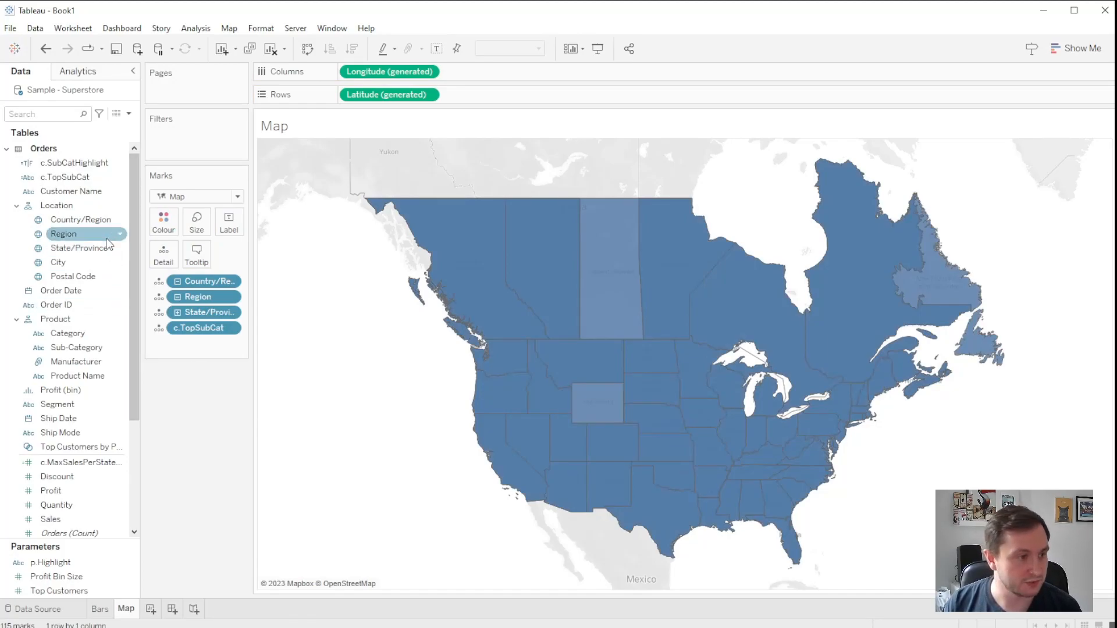
drag(56, 169, 167, 230)
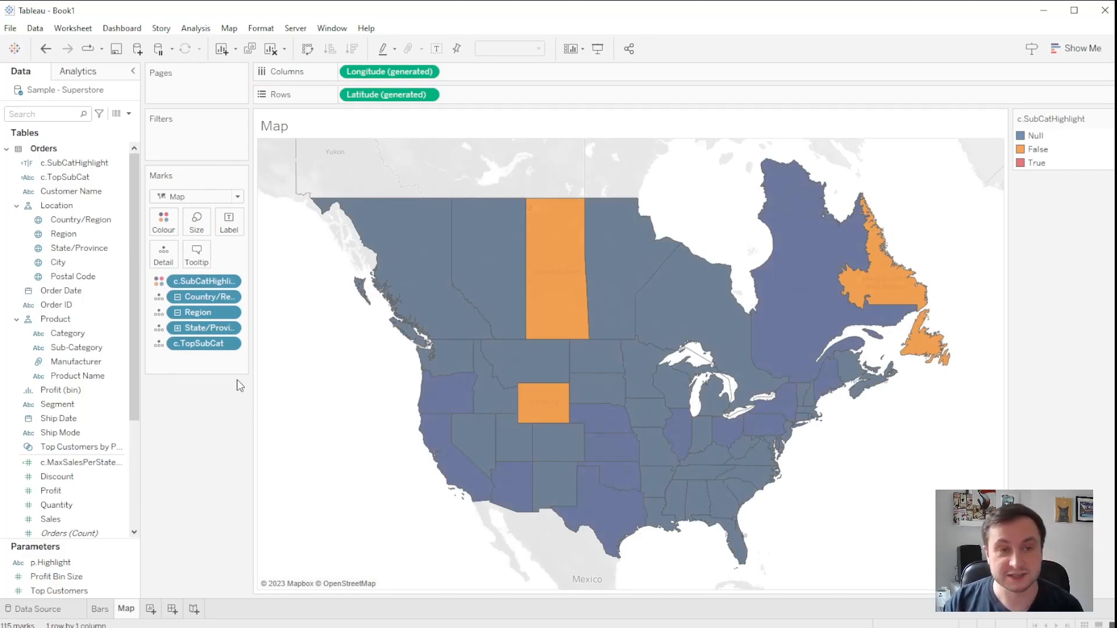
Filter the map on c.SubCatHighlight so that only the Null value is excluded
right_click(201, 282)
click(234, 290)
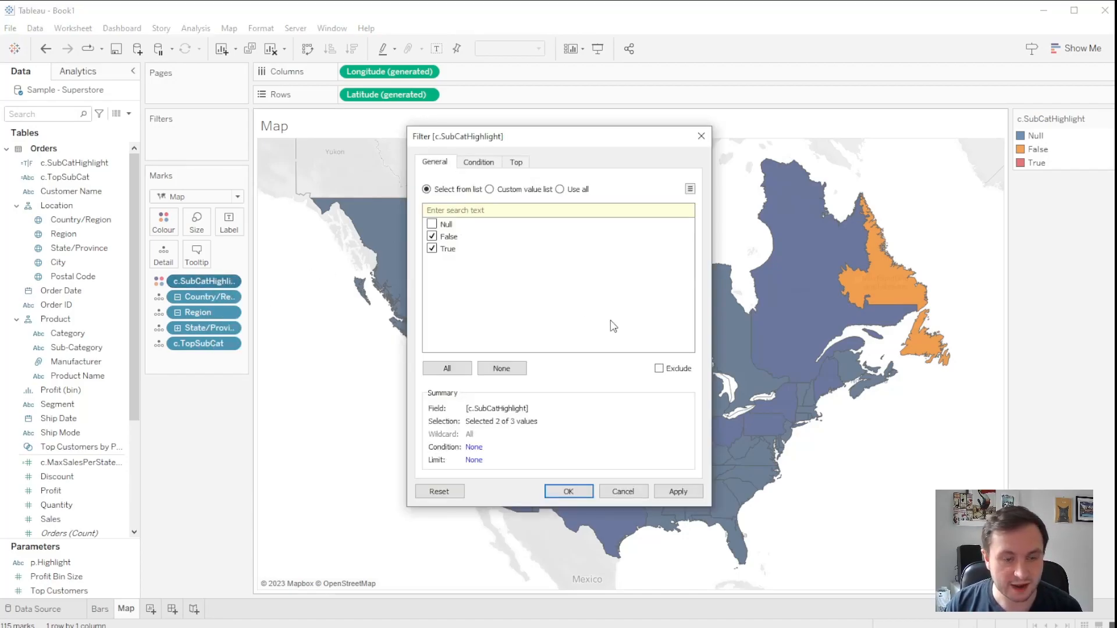
click(659, 369)
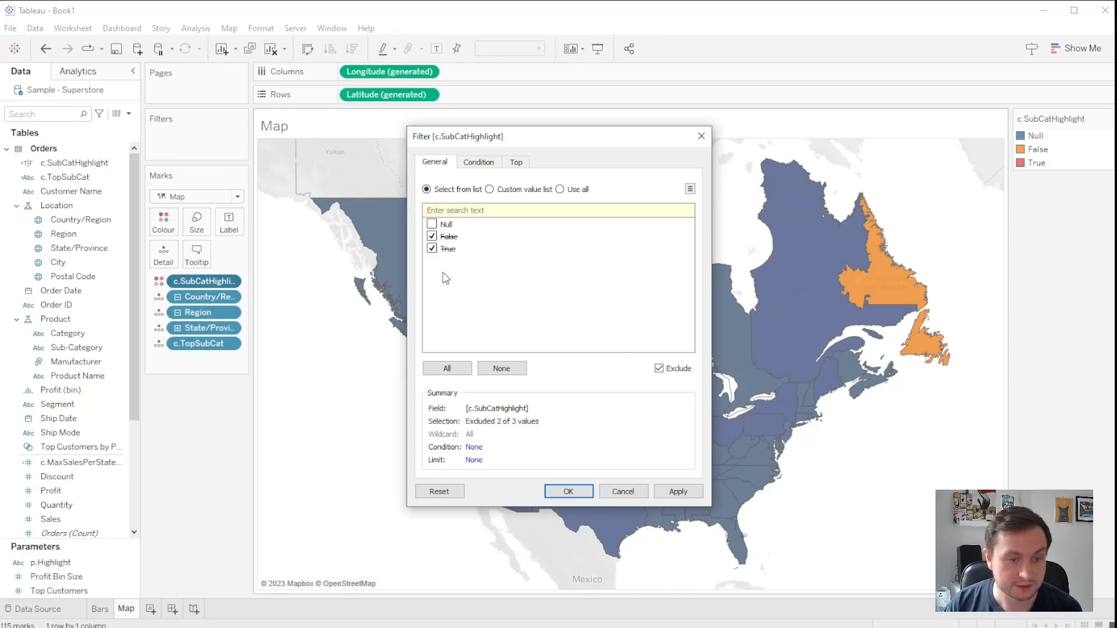
click(432, 236)
click(432, 249)
click(432, 249)
click(432, 224)
click(678, 491)
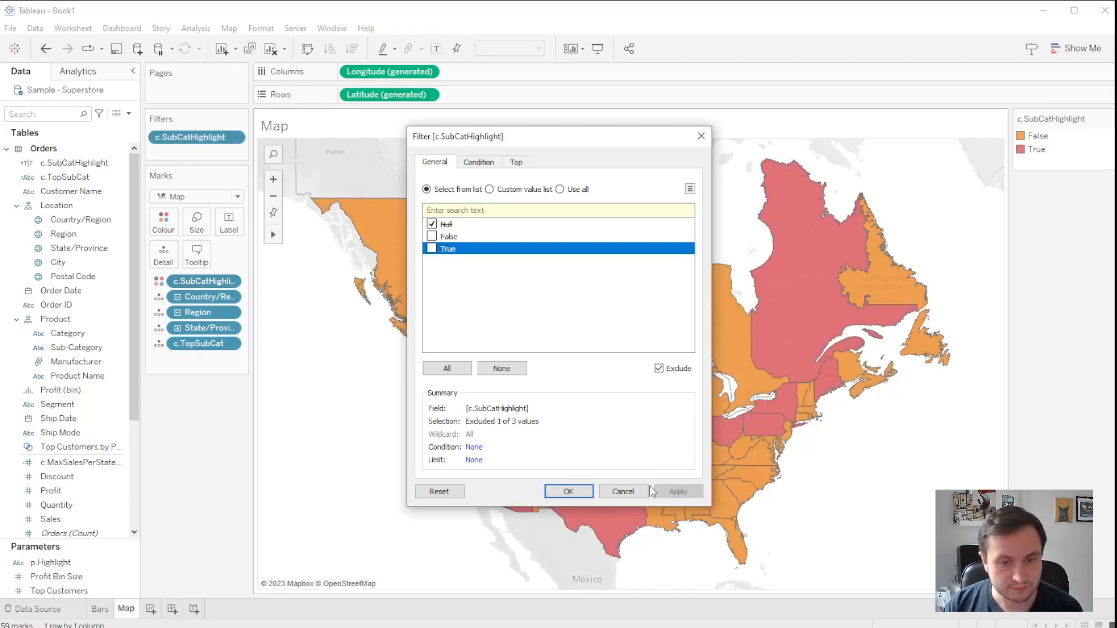
click(570, 492)
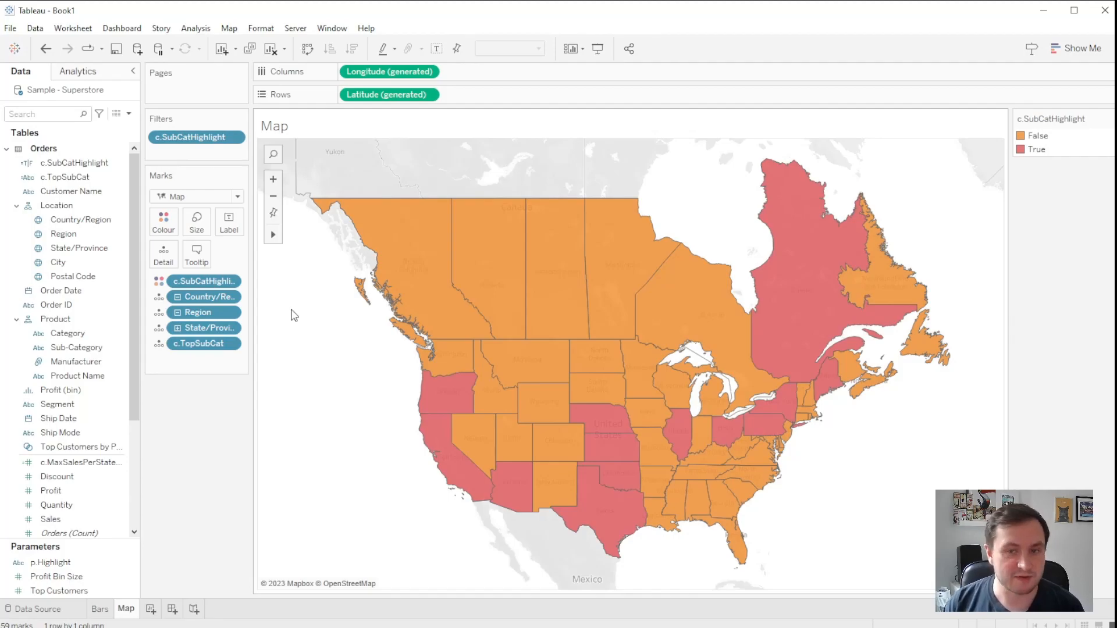
Assign a light grey from the Seattle Greys palette to the False value of c.SubCatHighlight
double_click(1026, 139)
click(646, 210)
click(530, 217)
click(608, 210)
click(606, 261)
click(591, 315)
Assign the orange from the Colour Blind palette to the True value and apply the map colours
click(403, 223)
click(611, 209)
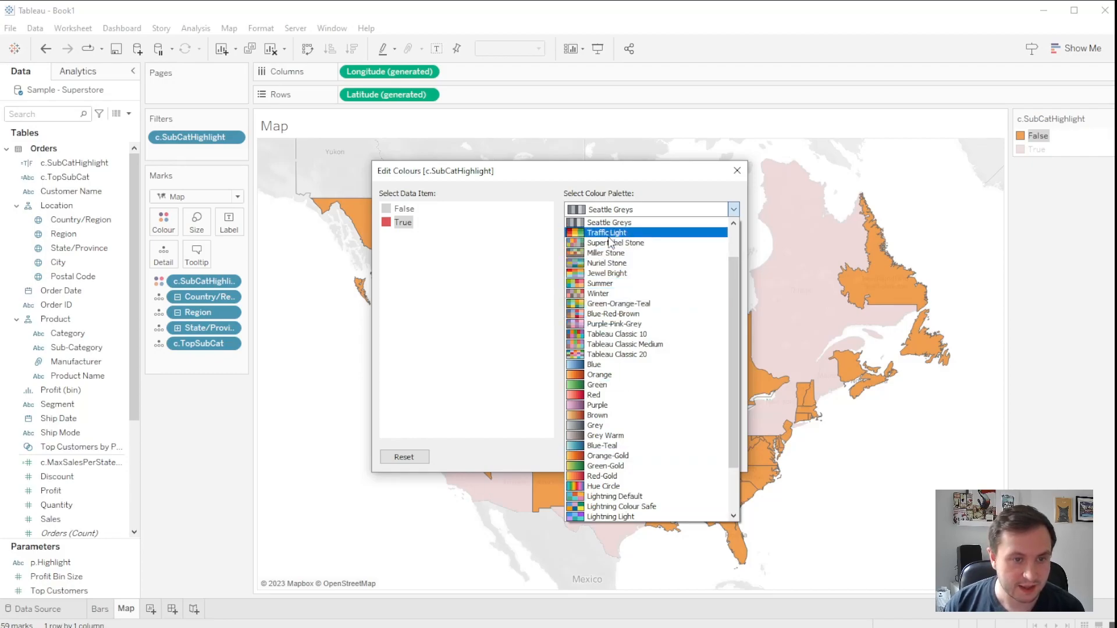
scroll(617, 253, up, 2)
click(617, 253)
click(583, 265)
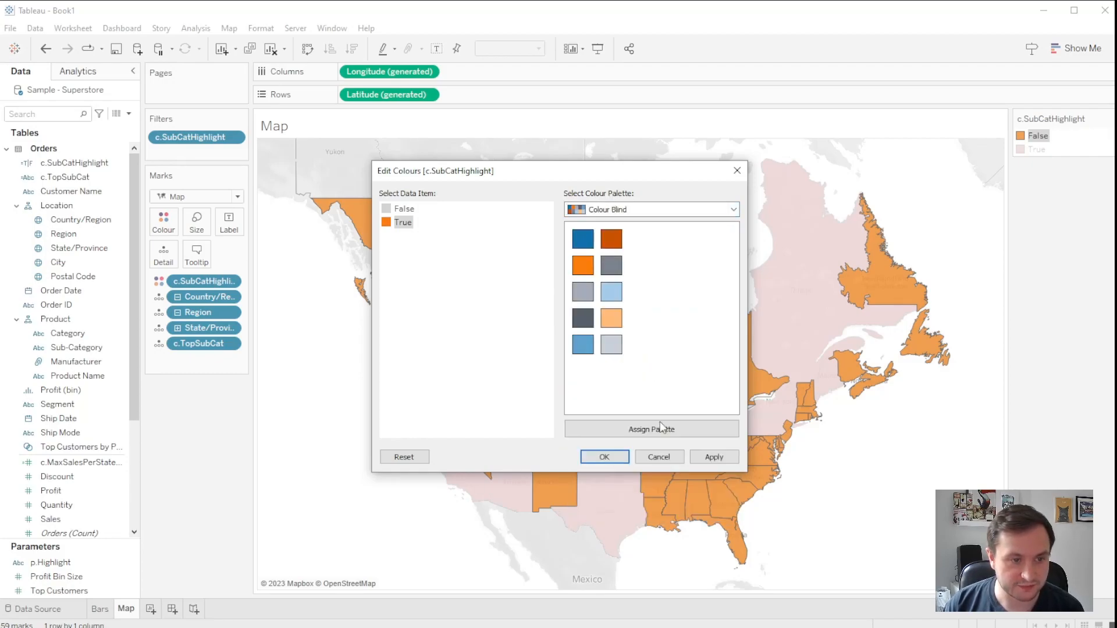
click(714, 457)
click(605, 457)
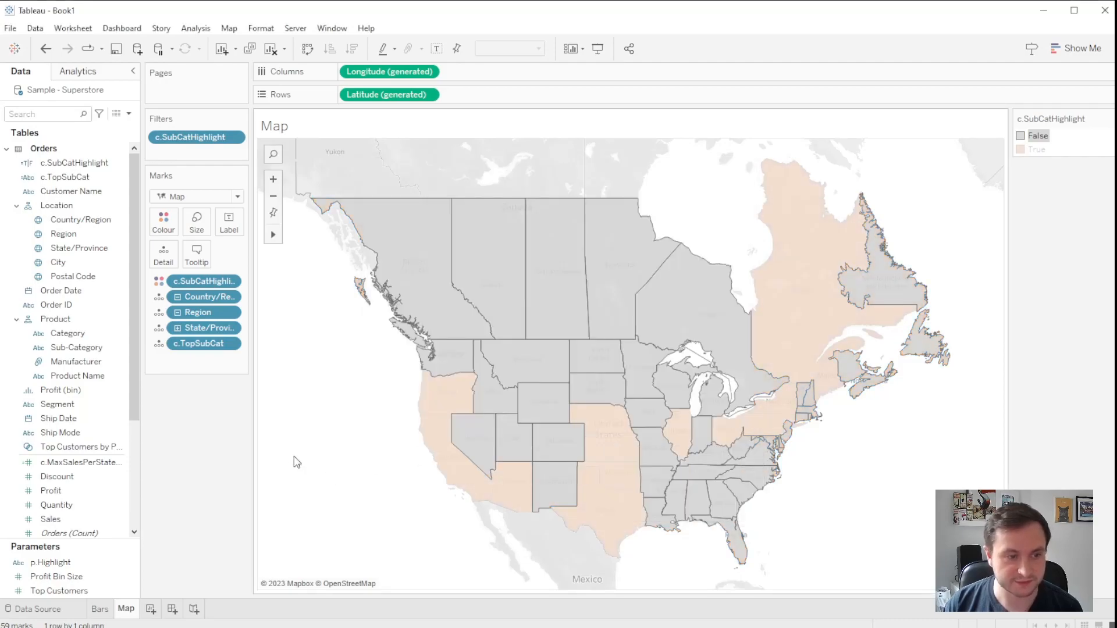
Turn off all the map's background layers, including base, land cover, and the country and state borders and names
right_click(305, 260)
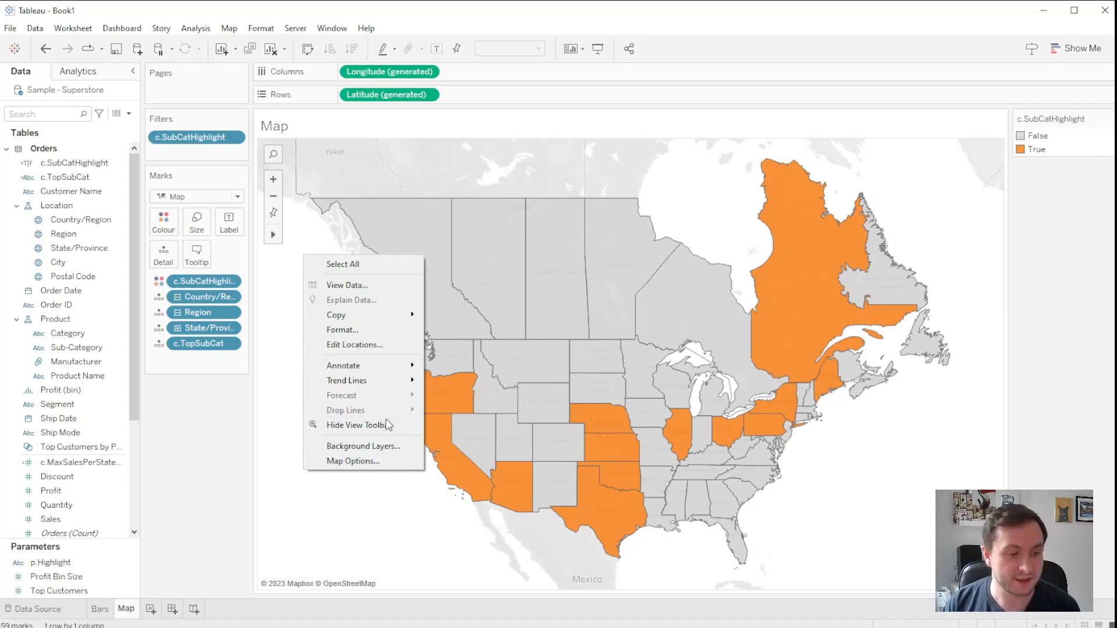
click(397, 447)
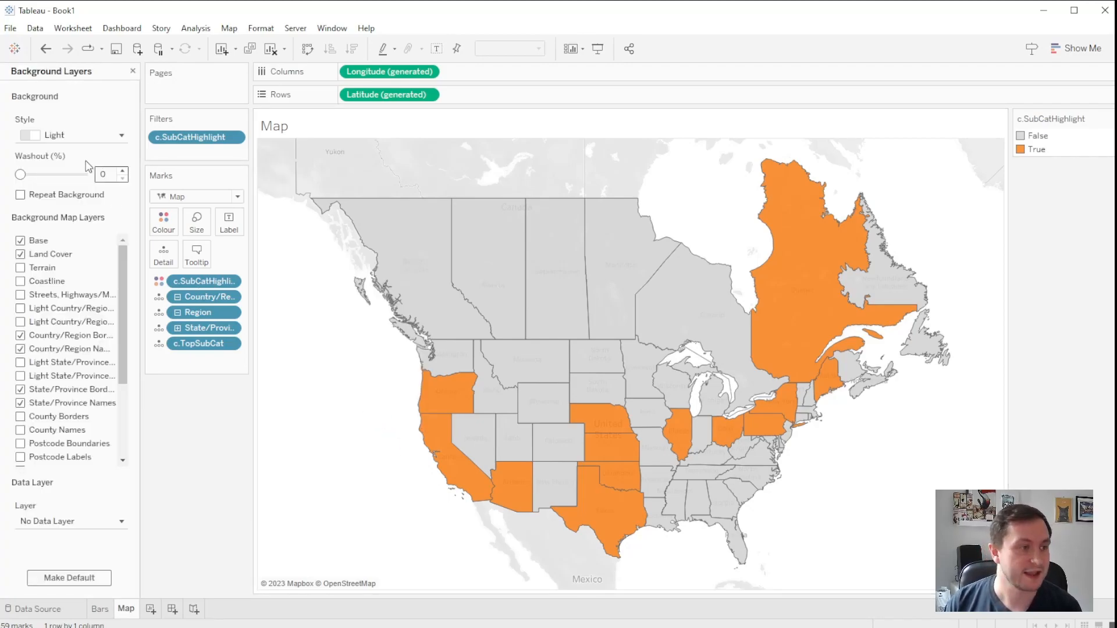
click(20, 241)
click(21, 255)
click(20, 336)
click(20, 348)
click(21, 389)
scroll(32, 408, down, 4)
scroll(36, 411, up, 4)
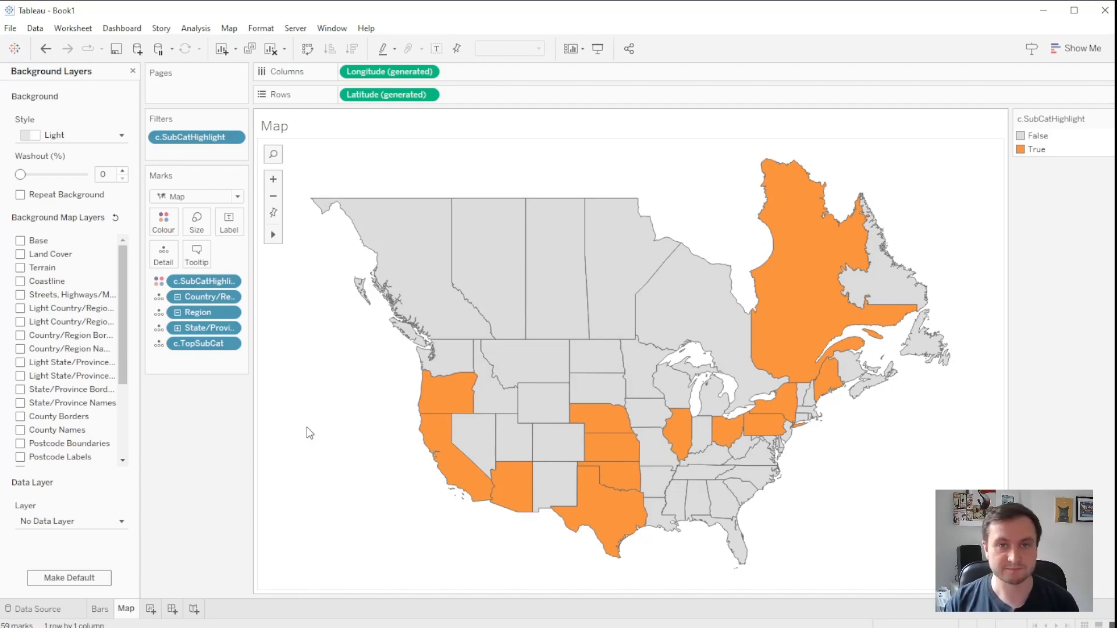
Colour all the bars on the Bars sheet orange
click(105, 611)
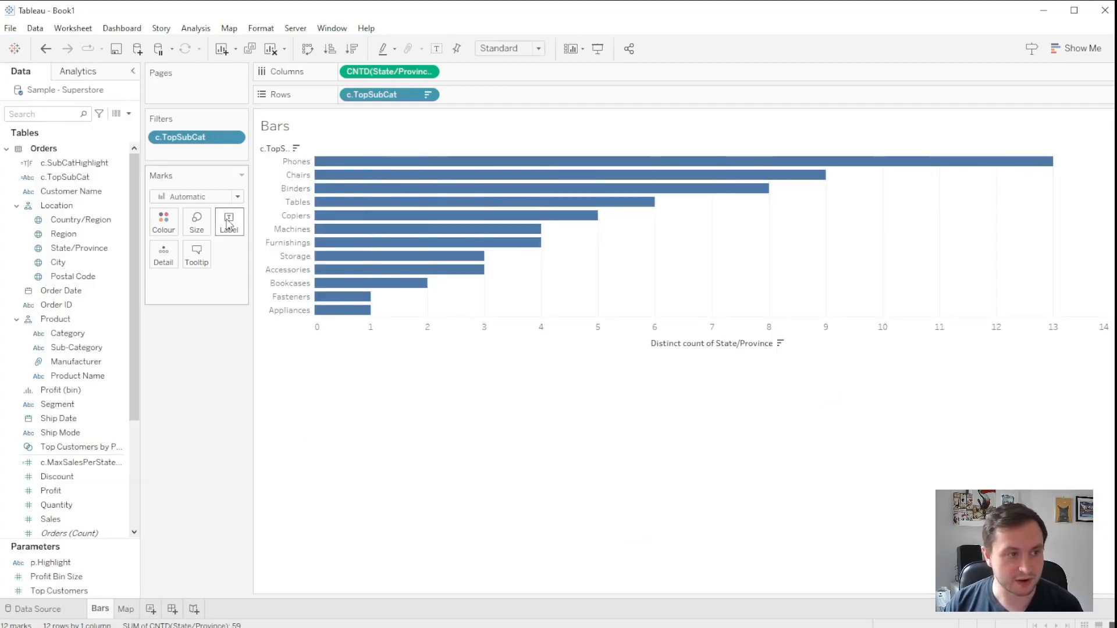
click(165, 221)
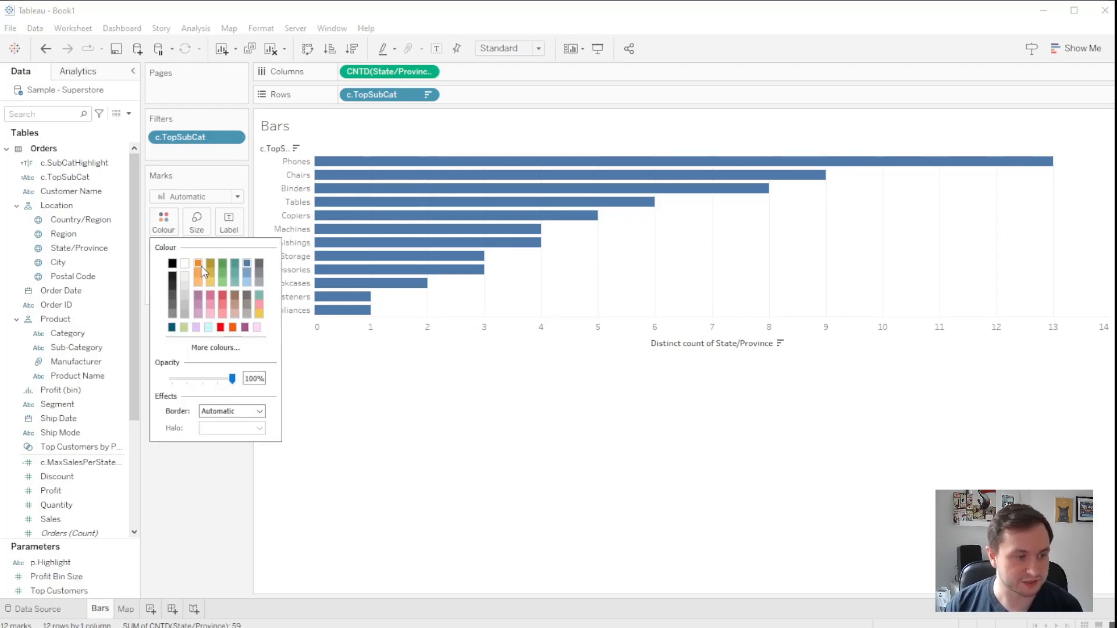
click(215, 347)
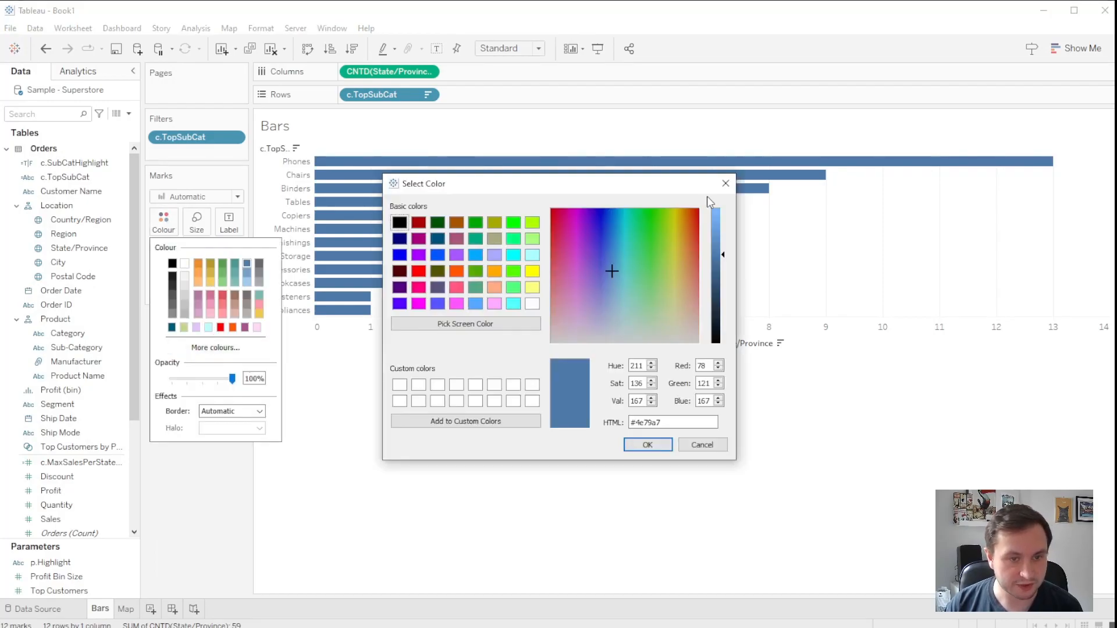
click(726, 184)
click(198, 266)
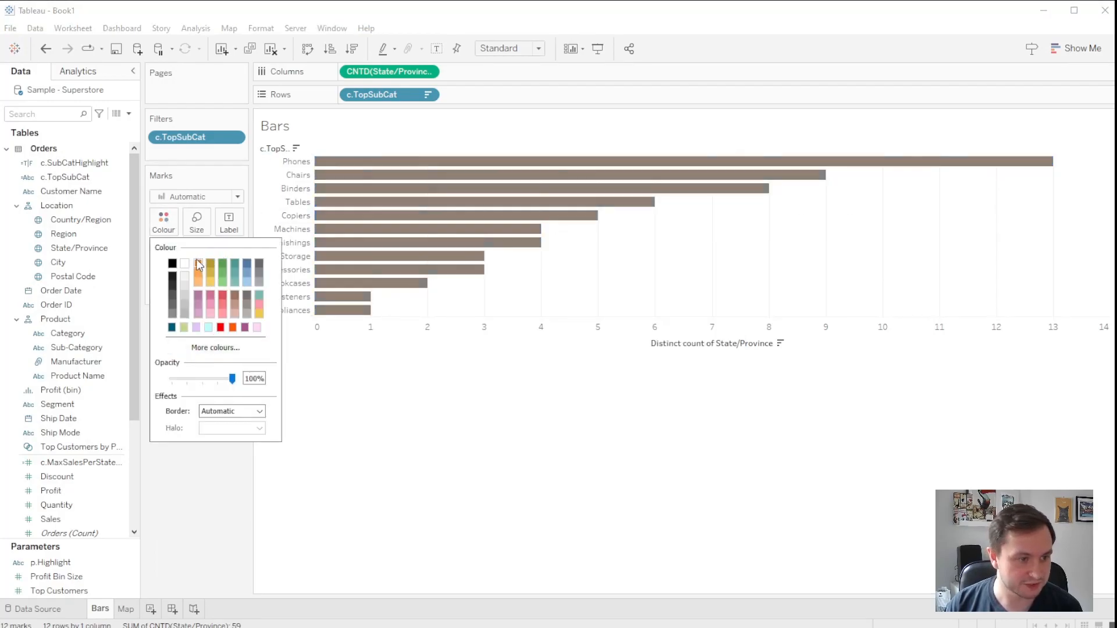
click(457, 386)
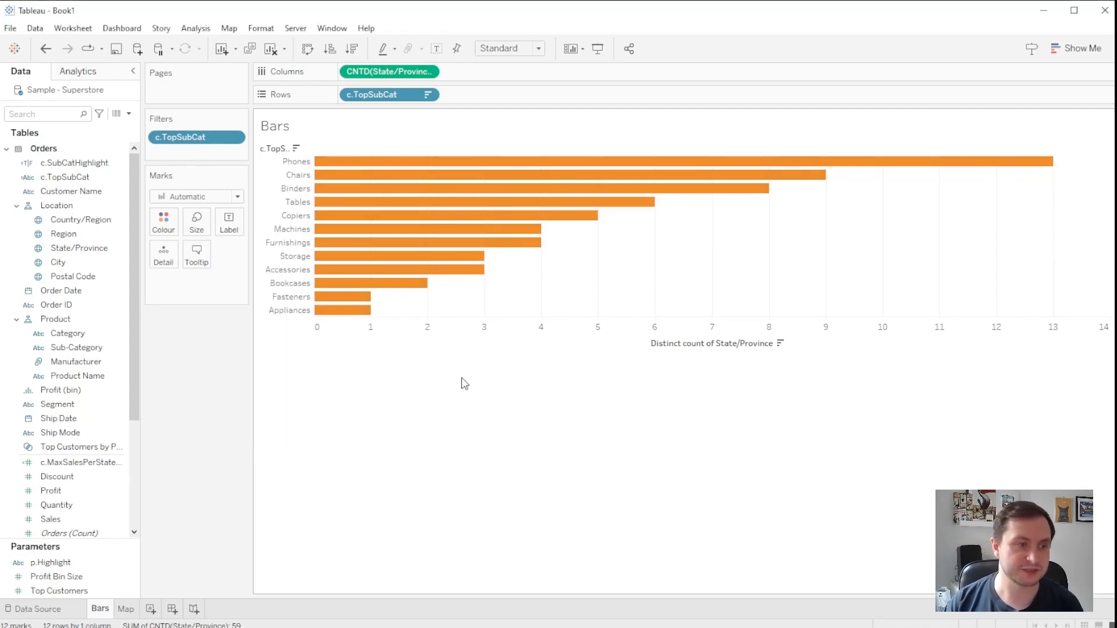
Hide the c.TopSubCat row field label and the Distinct count of State/Province axis on the bar chart
right_click(282, 150)
click(338, 285)
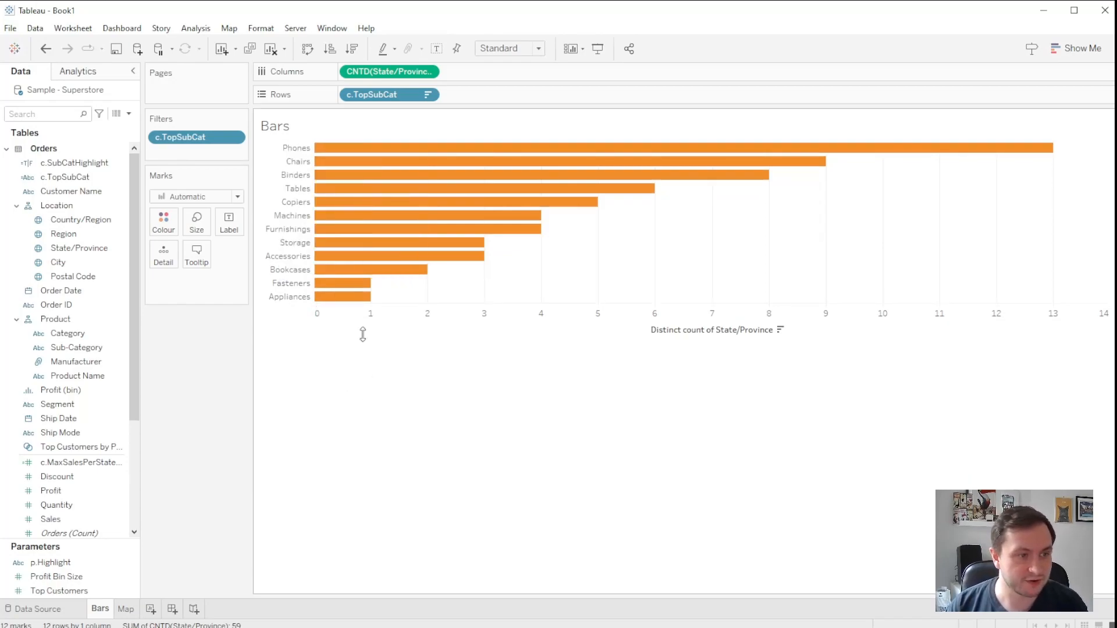
right_click(679, 324)
click(735, 397)
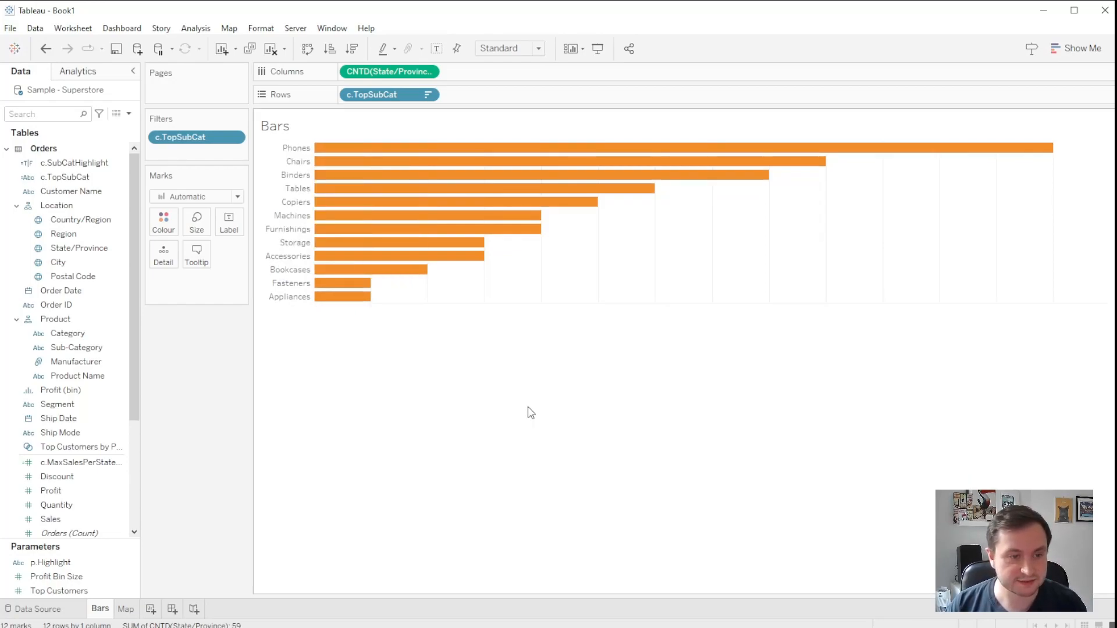
Fit the bar chart to Entire View and label the bars with the distinct count of State/Province
click(500, 48)
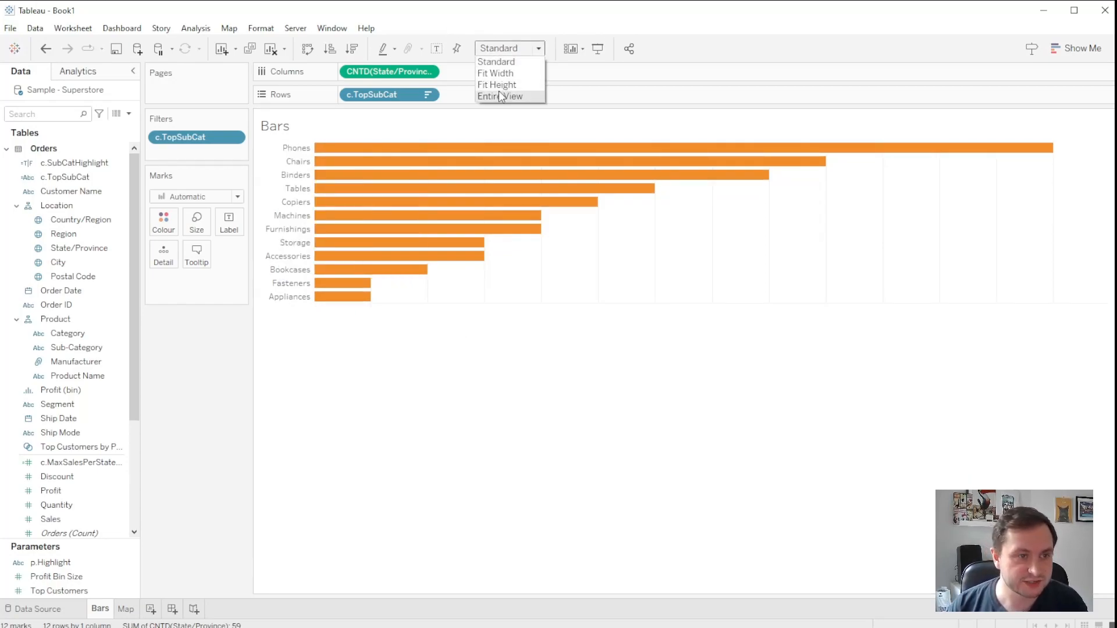
click(498, 91)
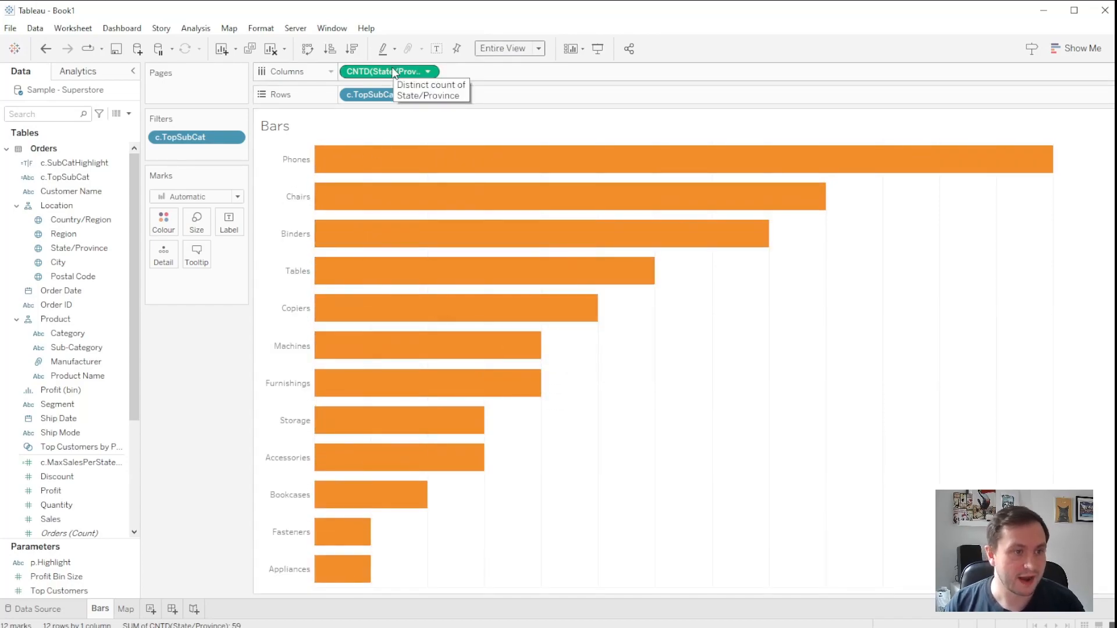
drag(390, 73, 227, 226)
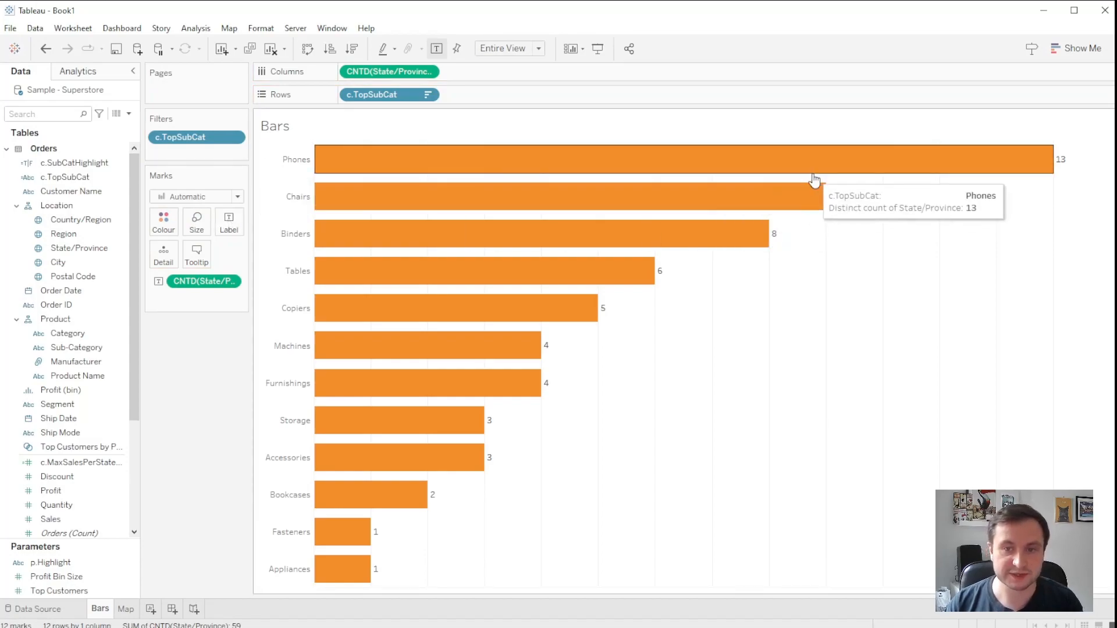
Set the column grid lines of the Bars chart to None
right_click(895, 300)
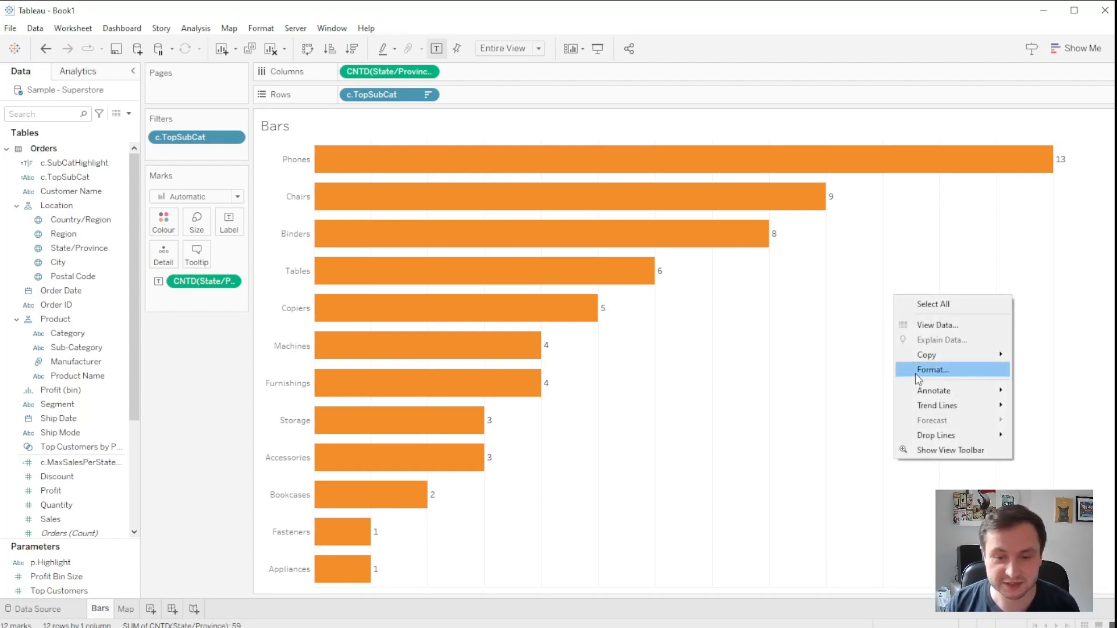
click(933, 371)
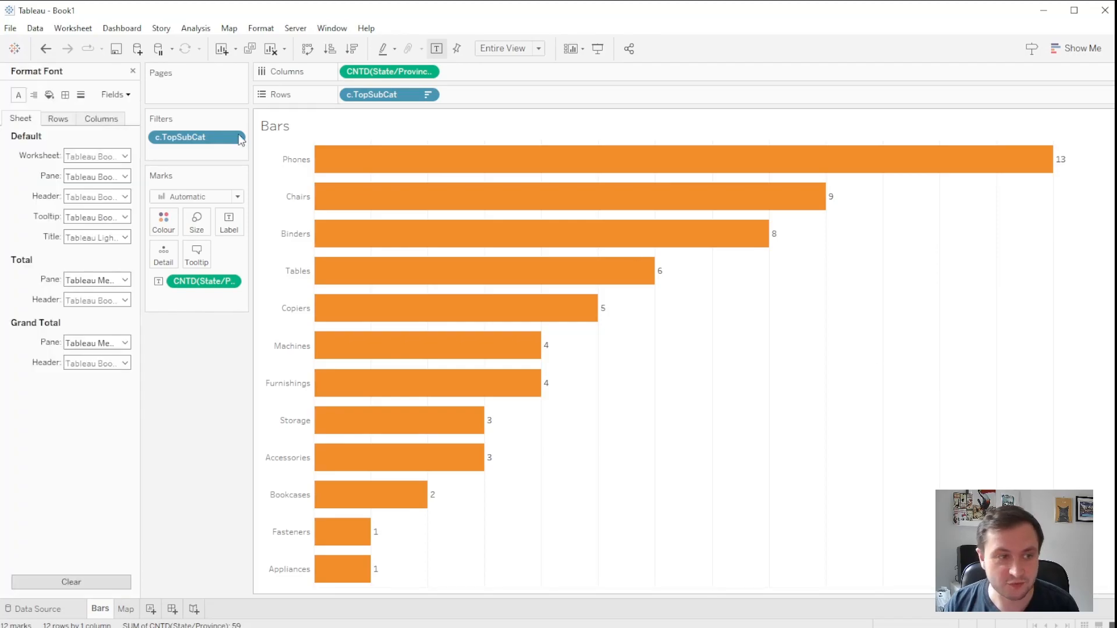
click(65, 94)
click(87, 122)
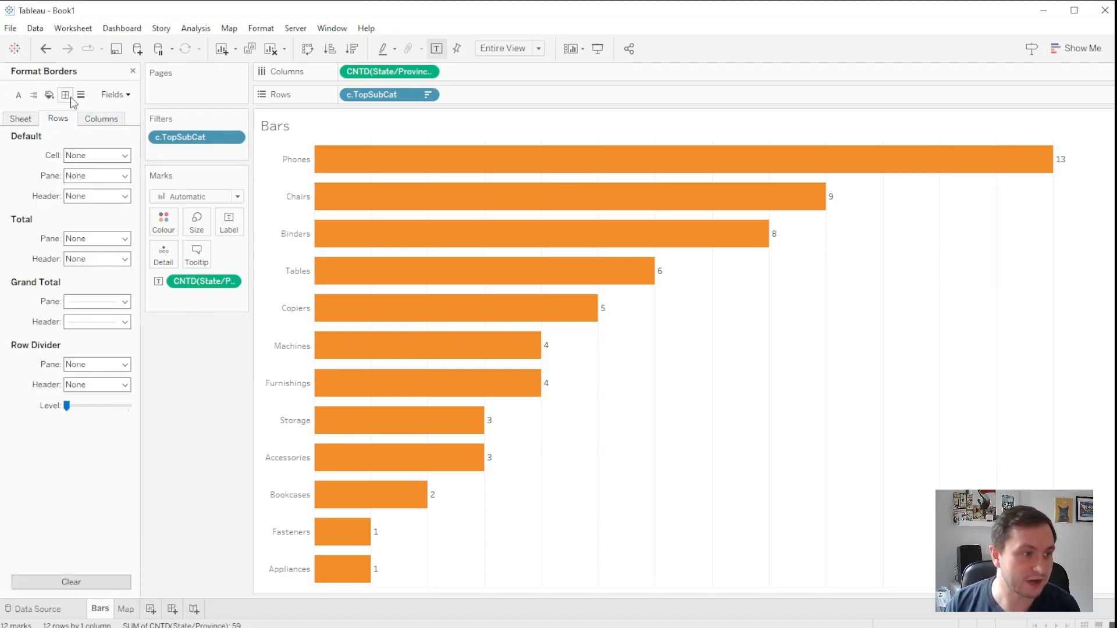
click(80, 94)
click(96, 155)
click(111, 173)
click(189, 419)
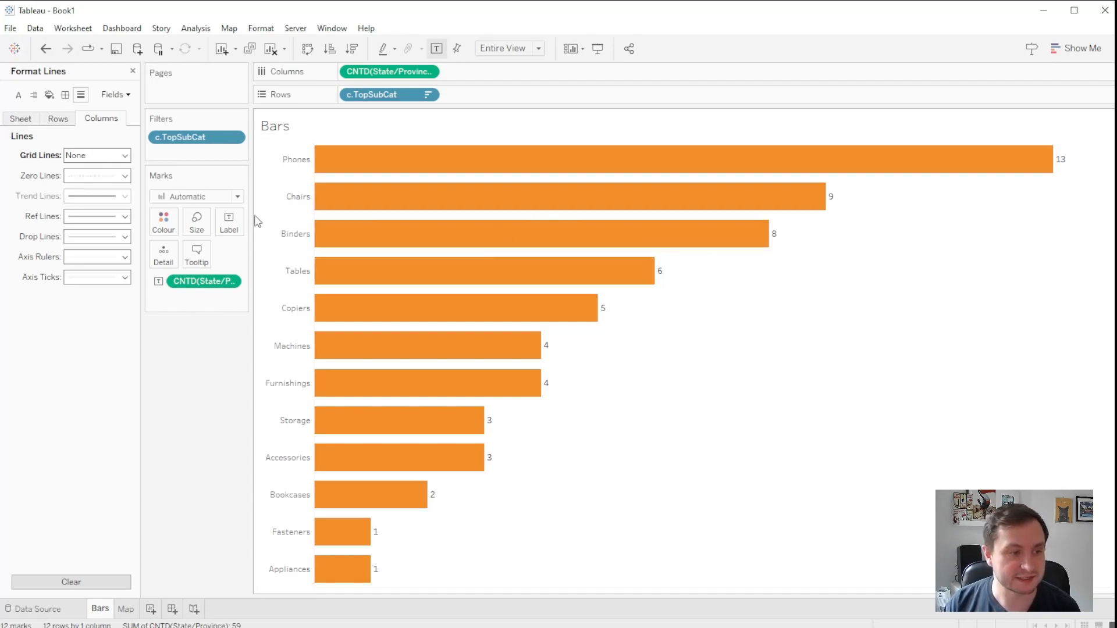
Insert the Map sheet into the bar chart's tooltip, leaving a blank line below the existing text
click(197, 256)
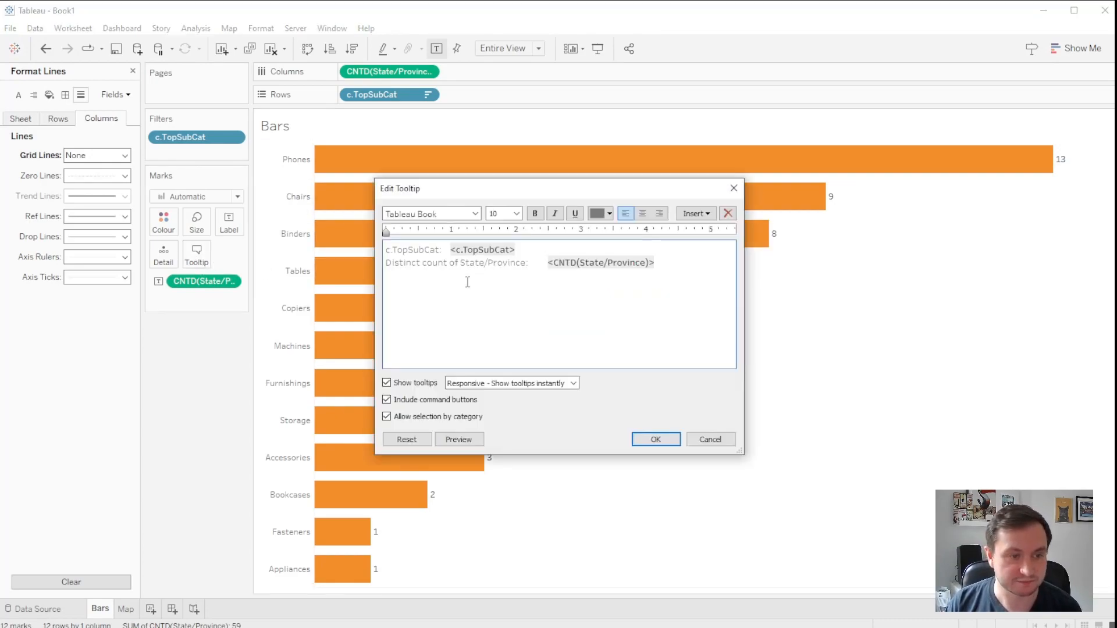
click(681, 263)
key(Return)
key(Return)
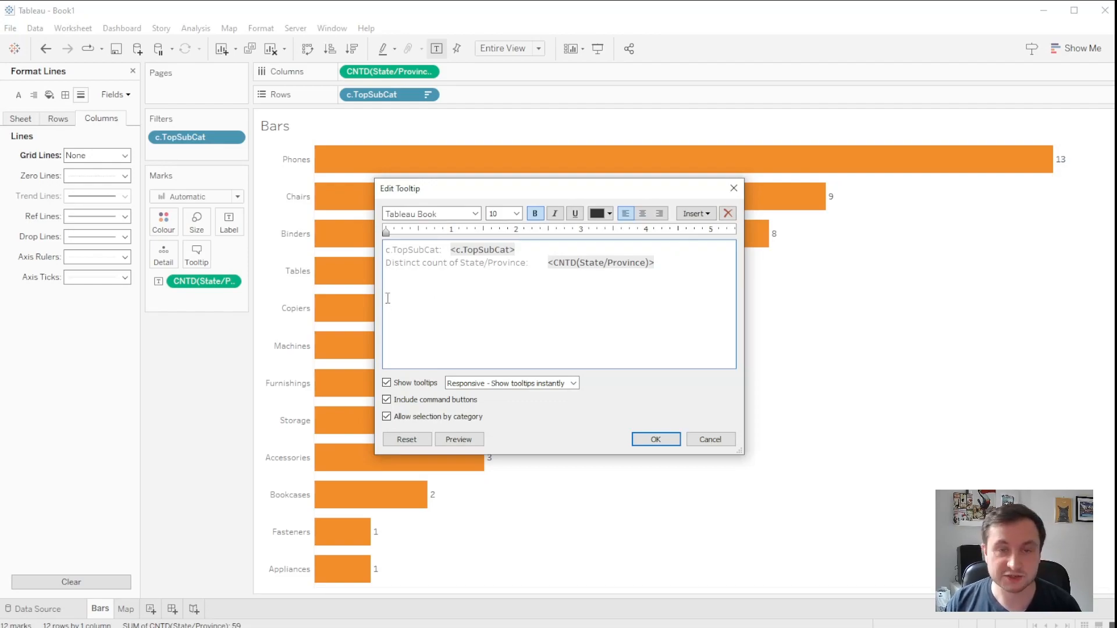
click(713, 217)
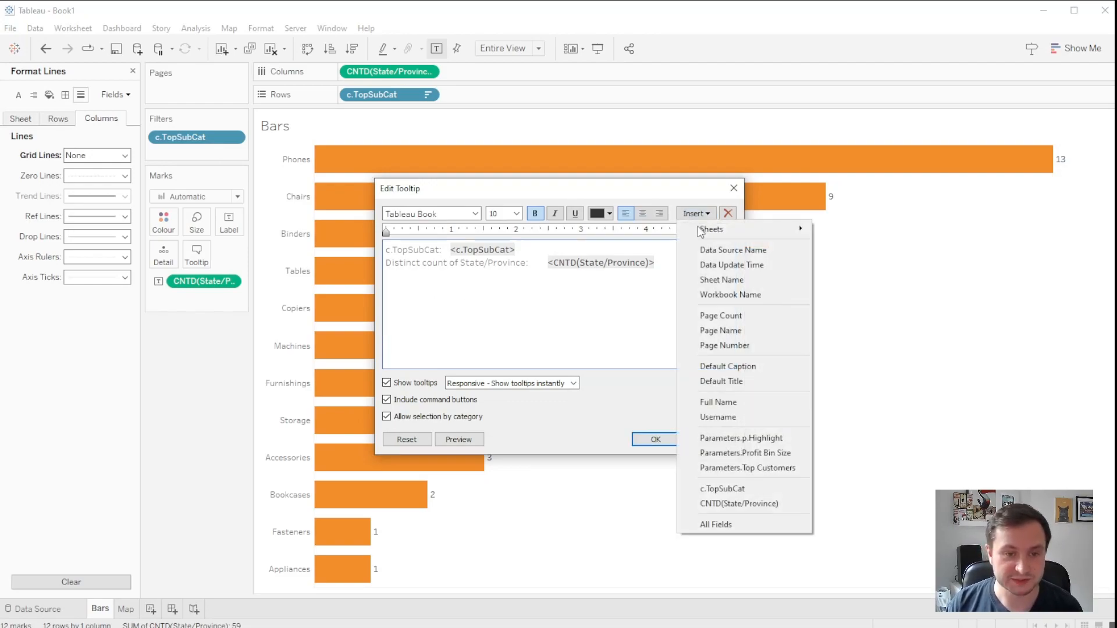
mouse_move(742, 230)
click(838, 230)
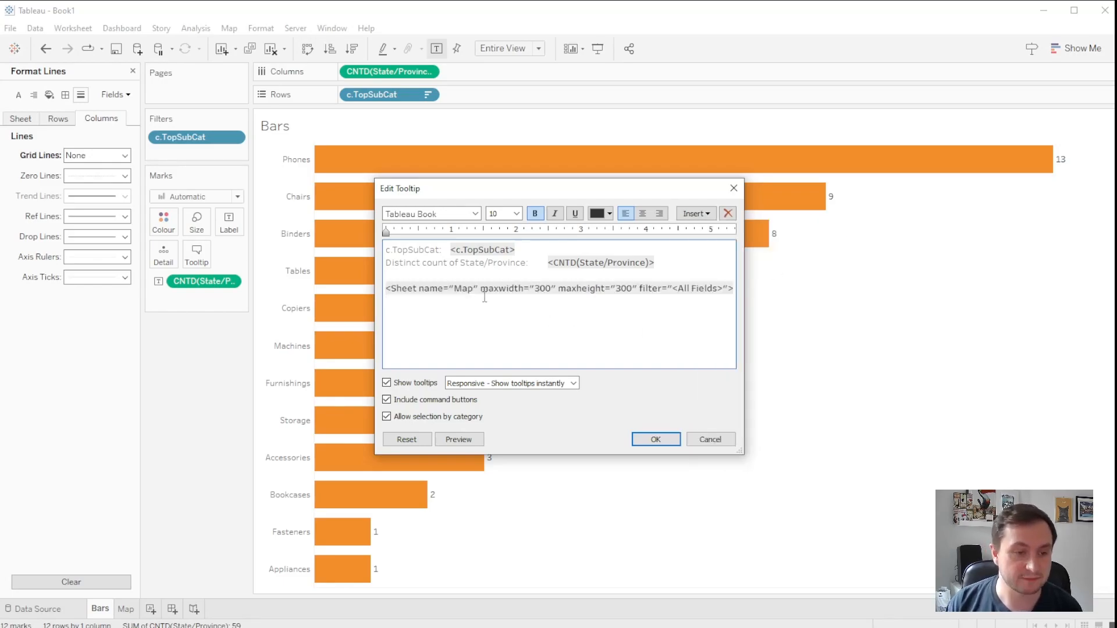
Set both the maxwidth and maxheight of the Map sheet embedded in the tooltip to 400
triple_click(548, 299)
key(BackSpace)
text(4)
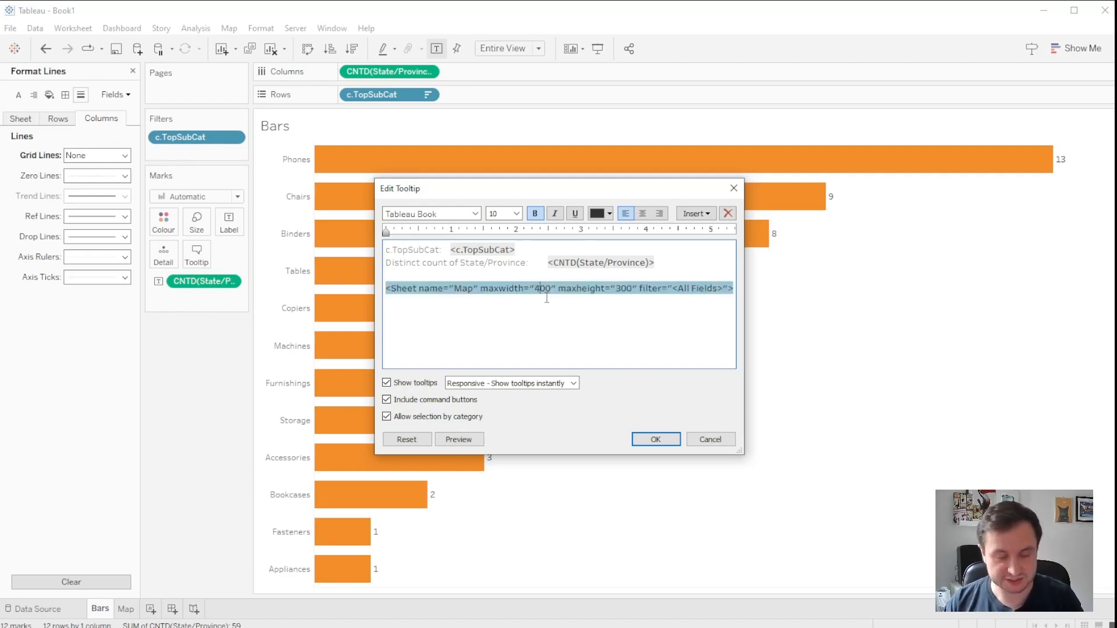
click(622, 289)
key(BackSpace)
text(4)
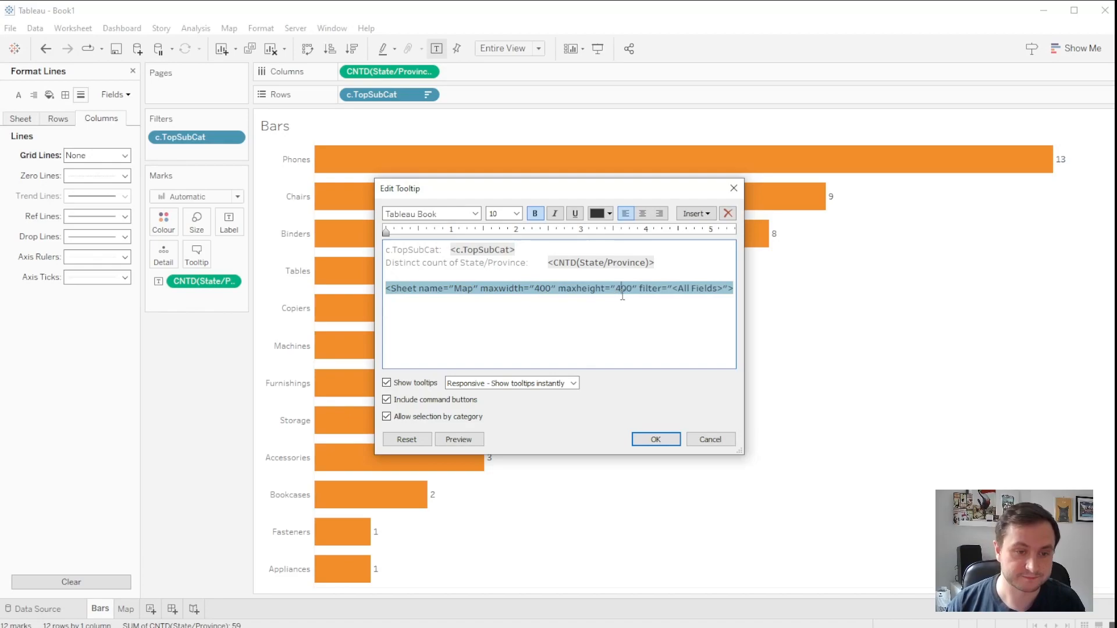
Replace All Fields with p.Highlight as the embedded Map sheet's filter and apply the tooltip
drag(677, 290, 718, 292)
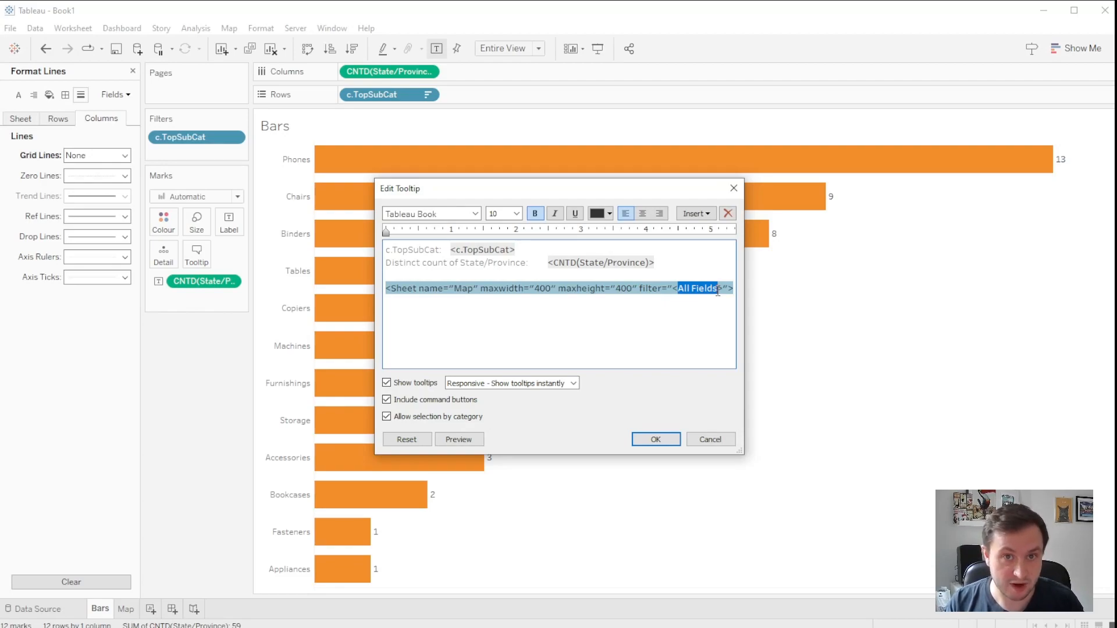
text(p.Highlight)
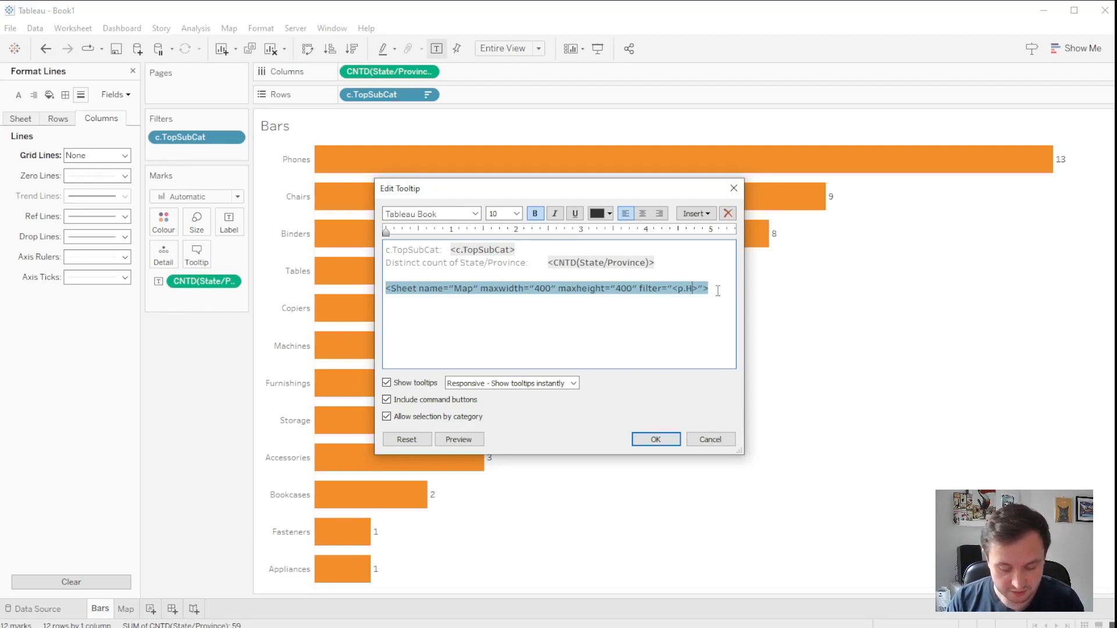
click(621, 307)
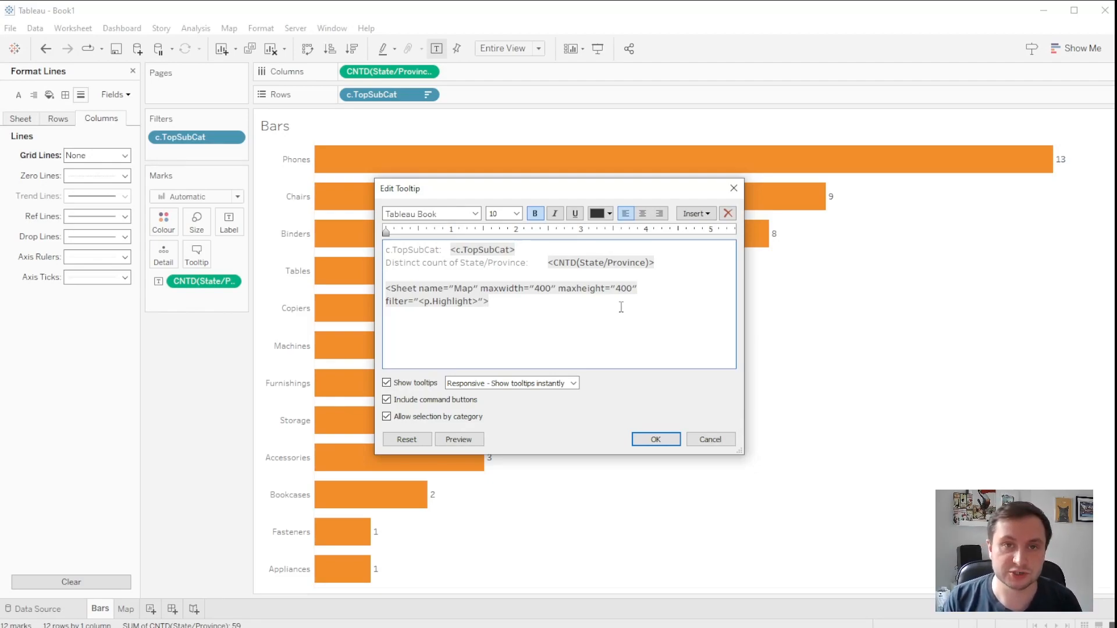
click(656, 439)
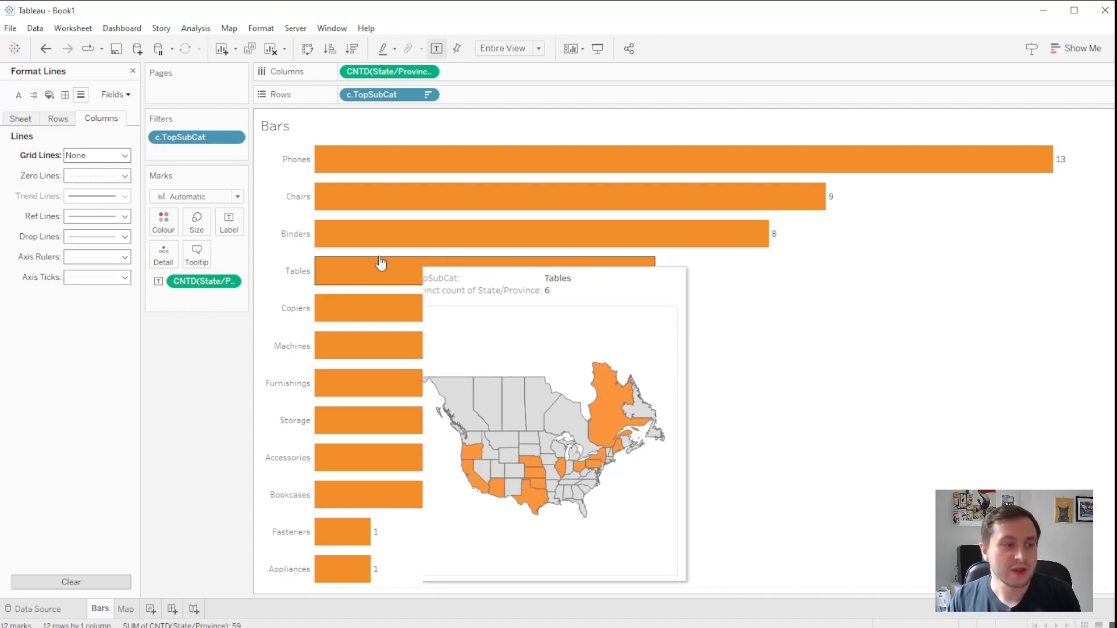
Reopen the bar chart's tooltip, remove the "c.TopSubCat:" label and enlarge the c.TopSubCat field's font as a heading
click(200, 255)
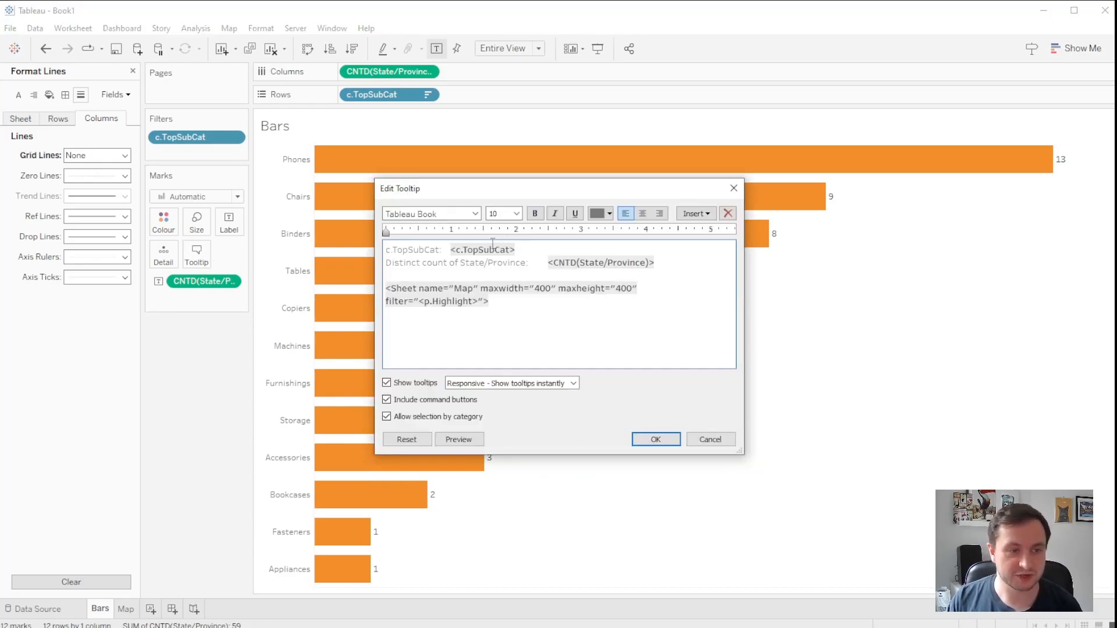
click(458, 439)
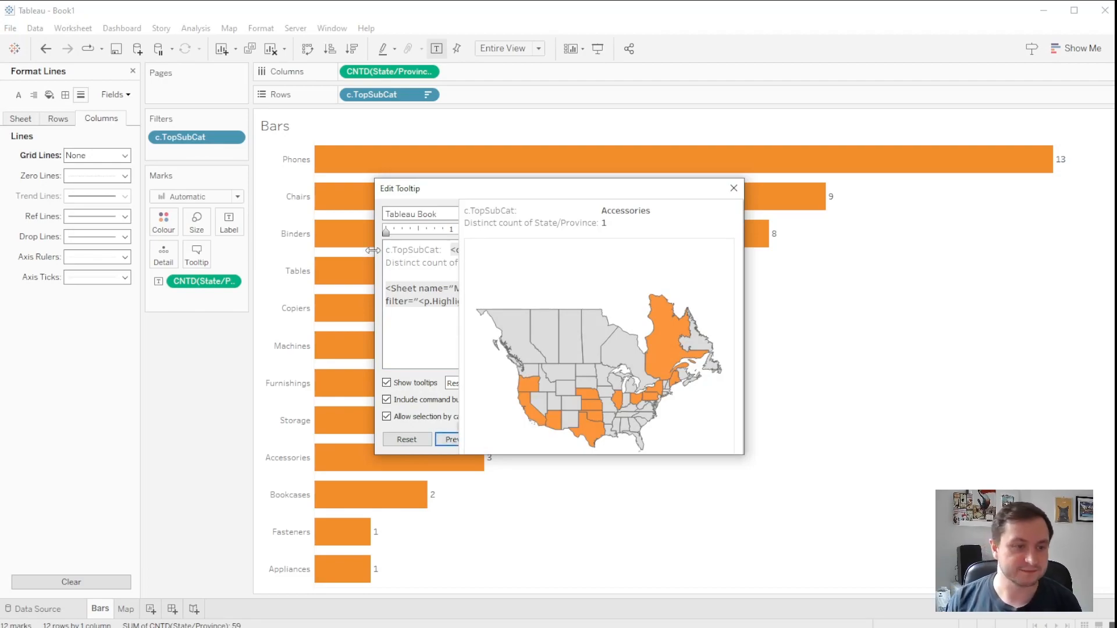
drag(453, 250, 379, 250)
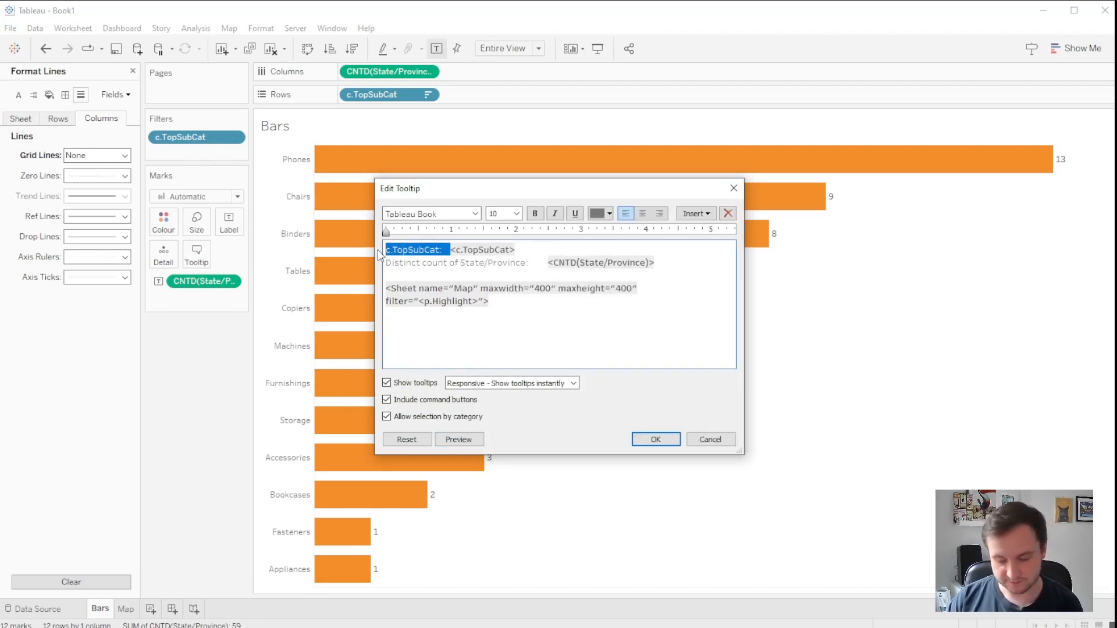
key(BackSpace)
drag(467, 251, 386, 250)
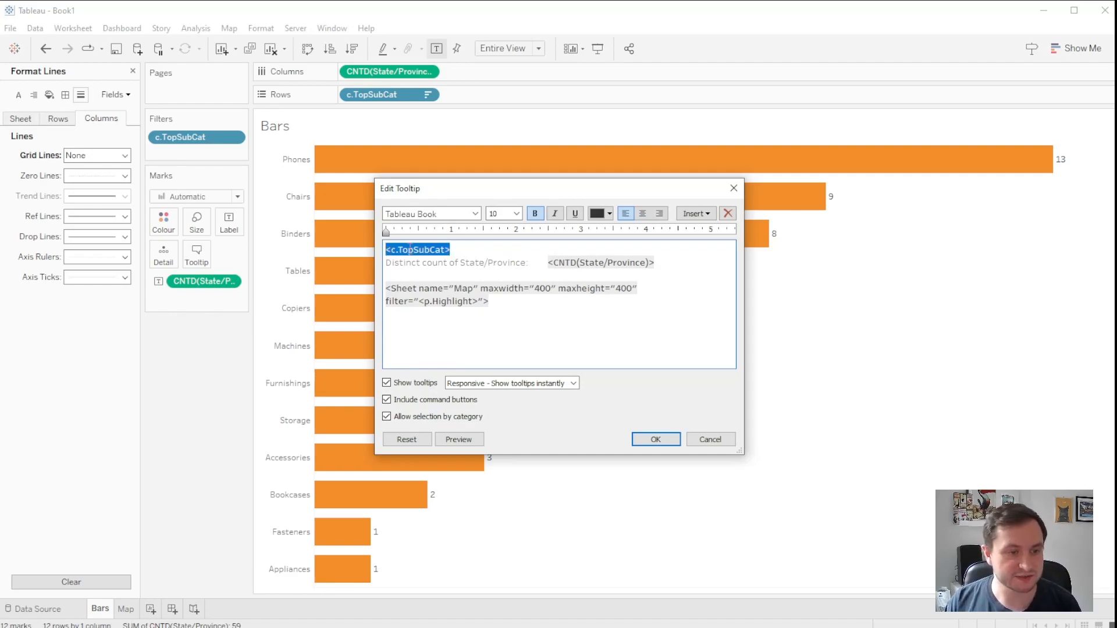
click(516, 214)
click(494, 288)
Remove the "Distinct count of State/Province:" label from the tooltip and add "states had" after the count field
drag(475, 269, 479, 269)
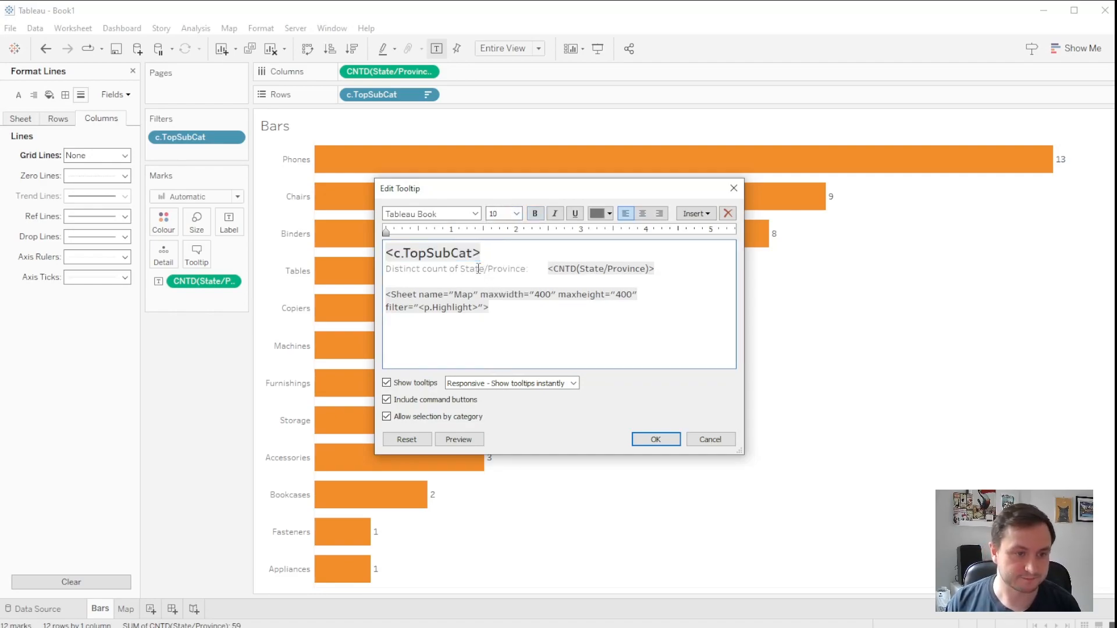
drag(547, 269, 400, 279)
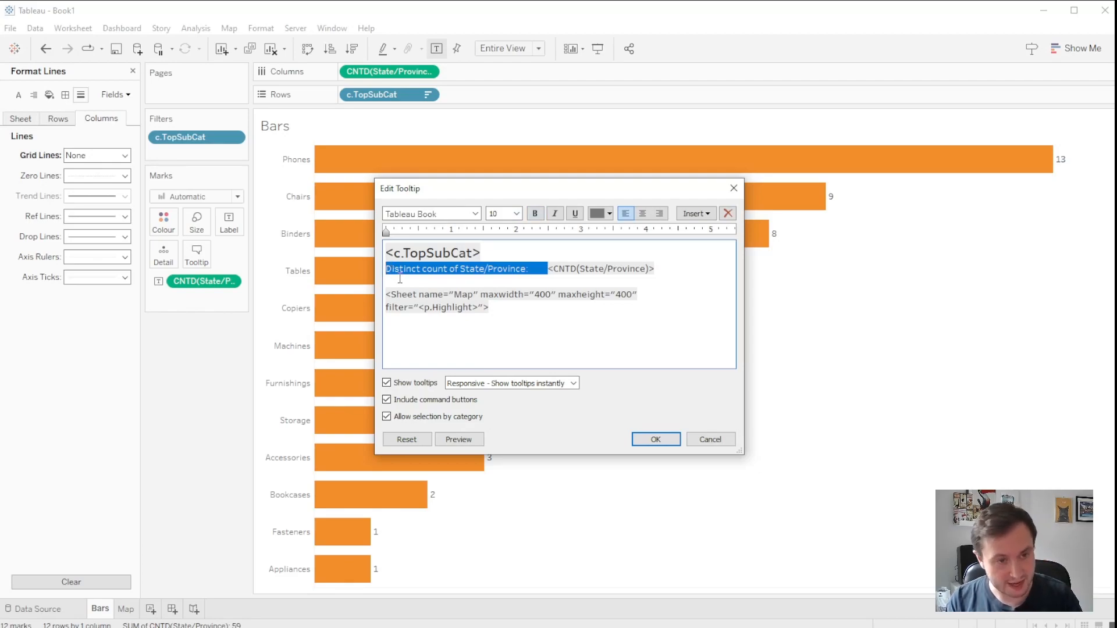
key(BackSpace)
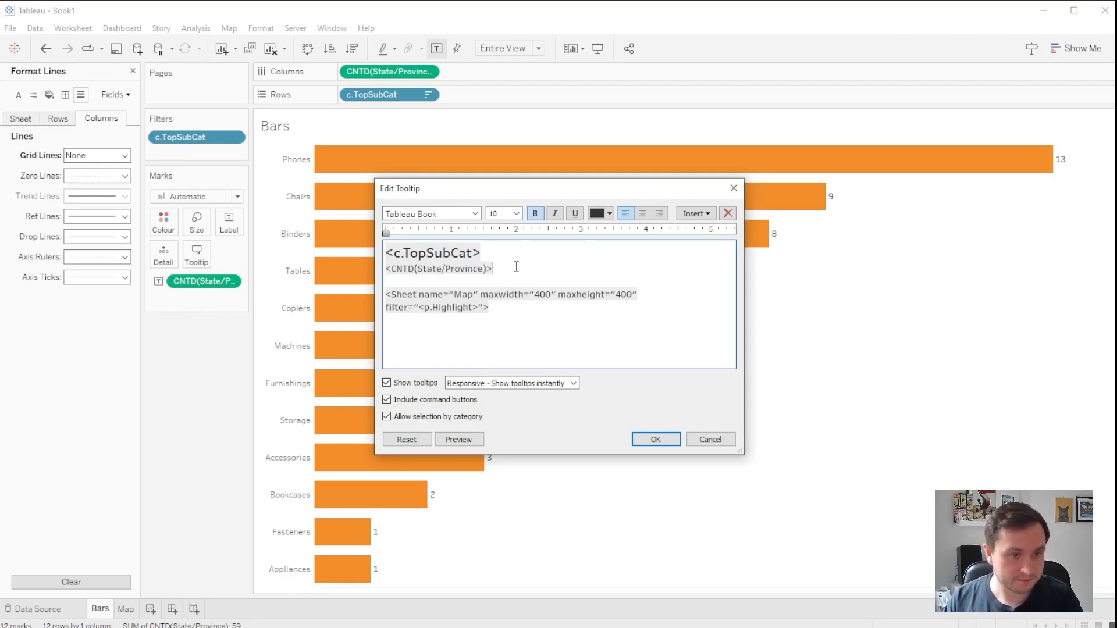
text(St)
key(BackSpace)
key(BackSpace)
text(state)
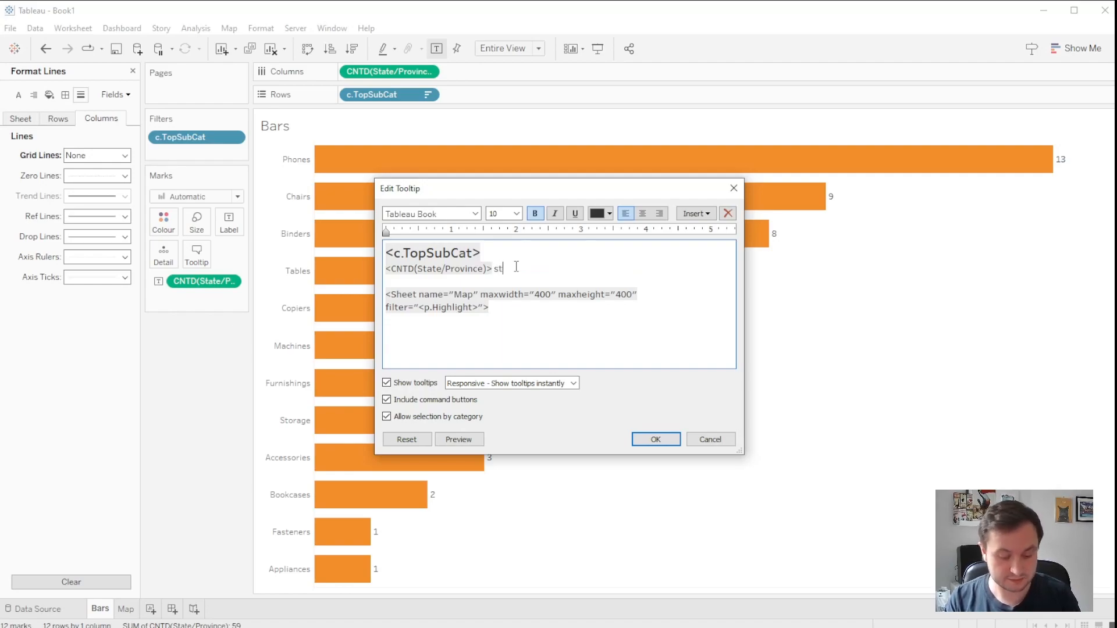
text(s)
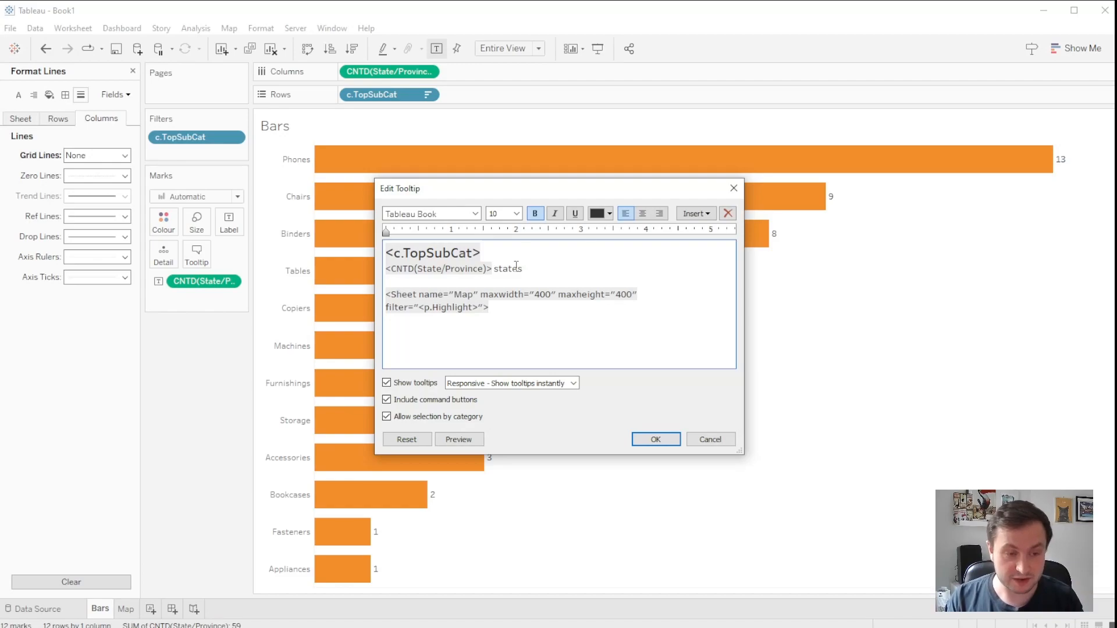
text( had)
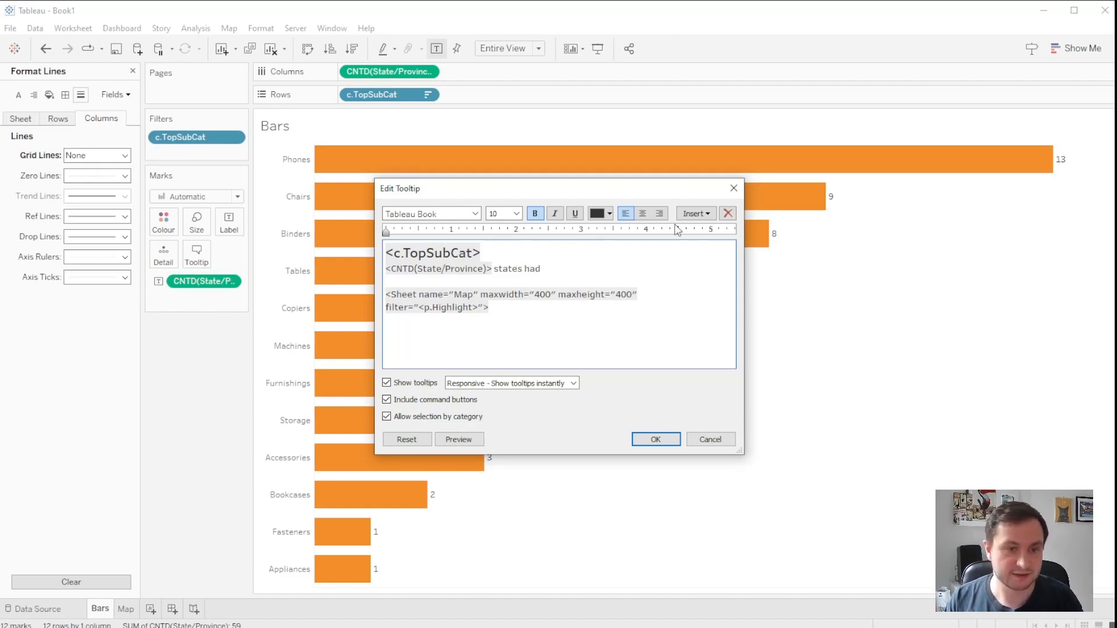
Complete the tooltip sentence with the c.TopSubCat field followed by "as their top selling sub-category"
click(697, 217)
click(721, 489)
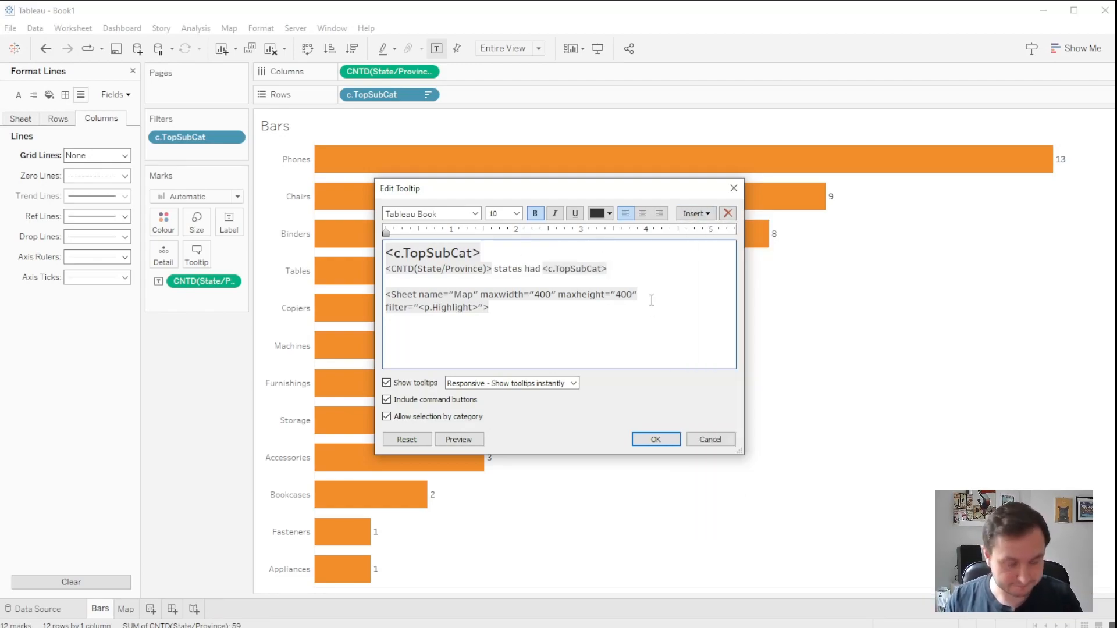
text(as their)
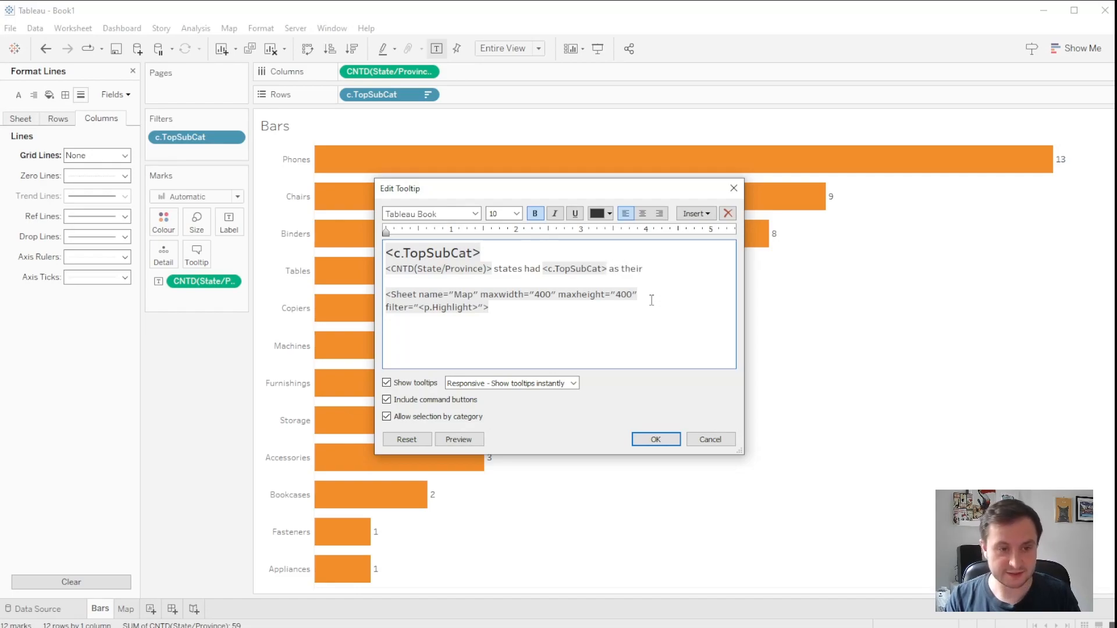
text( top selling s)
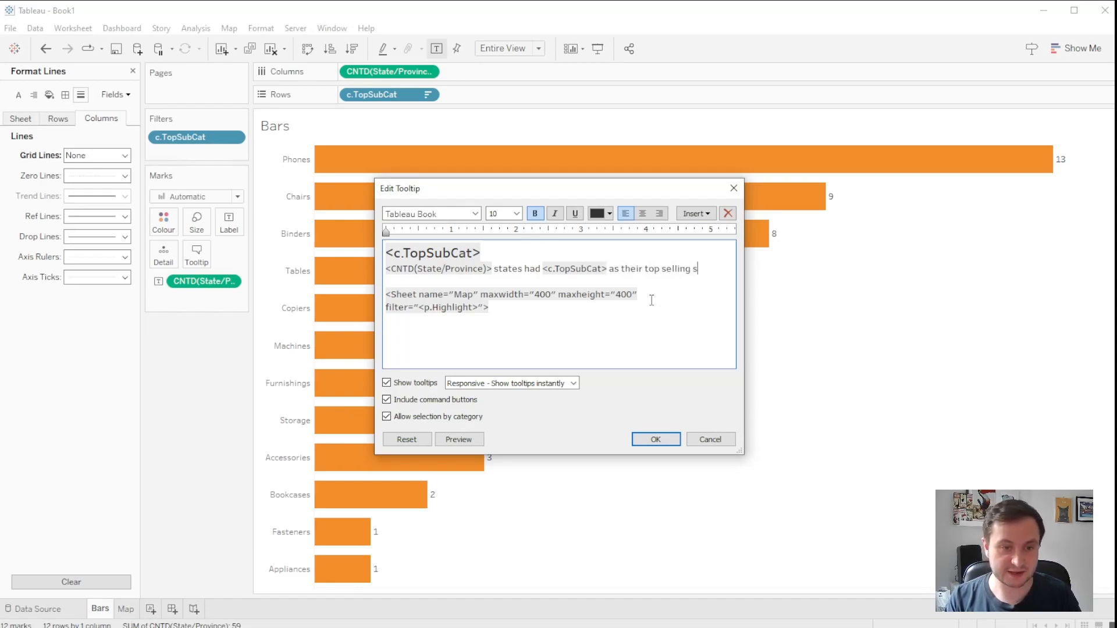
text(ub-category)
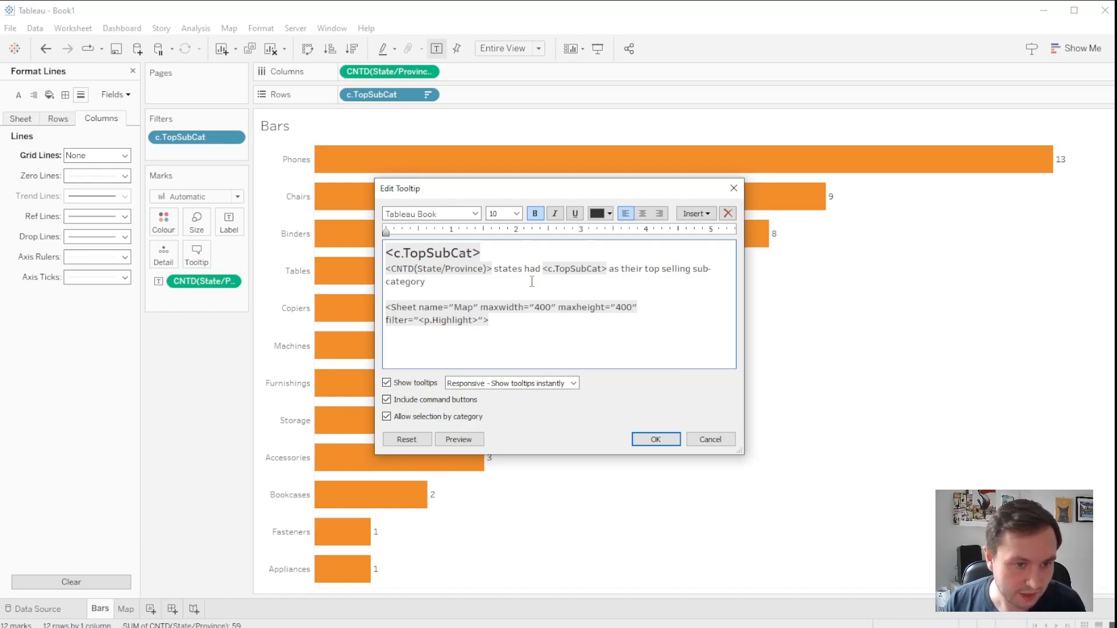
Centre all of the tooltip's content and apply the tooltip changes
key(ctrl+a)
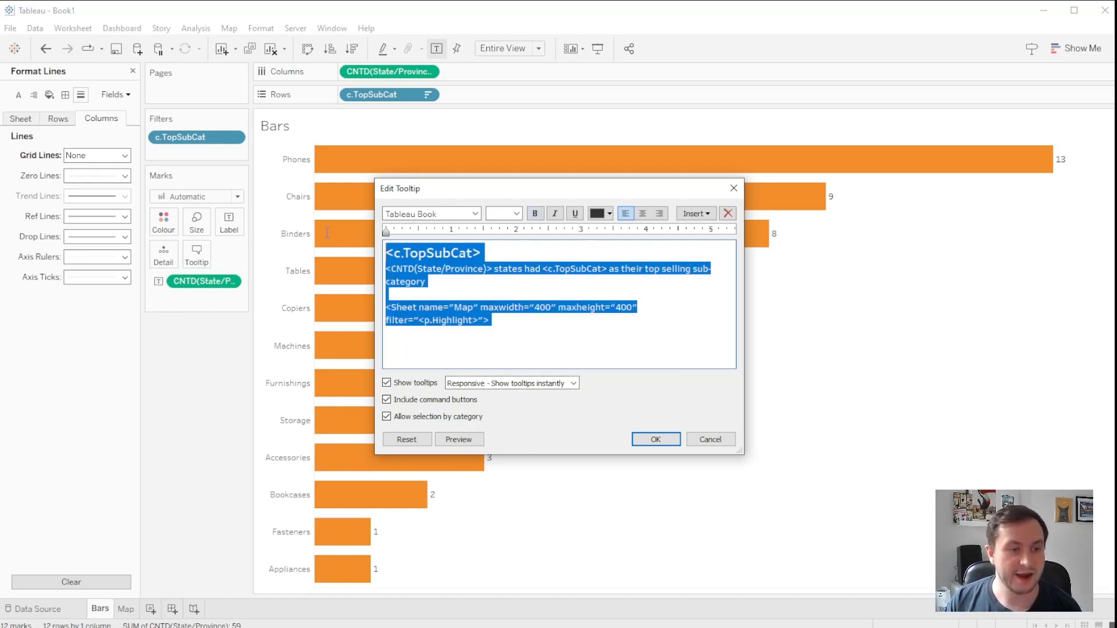
click(642, 214)
click(655, 439)
mouse_move(550, 205)
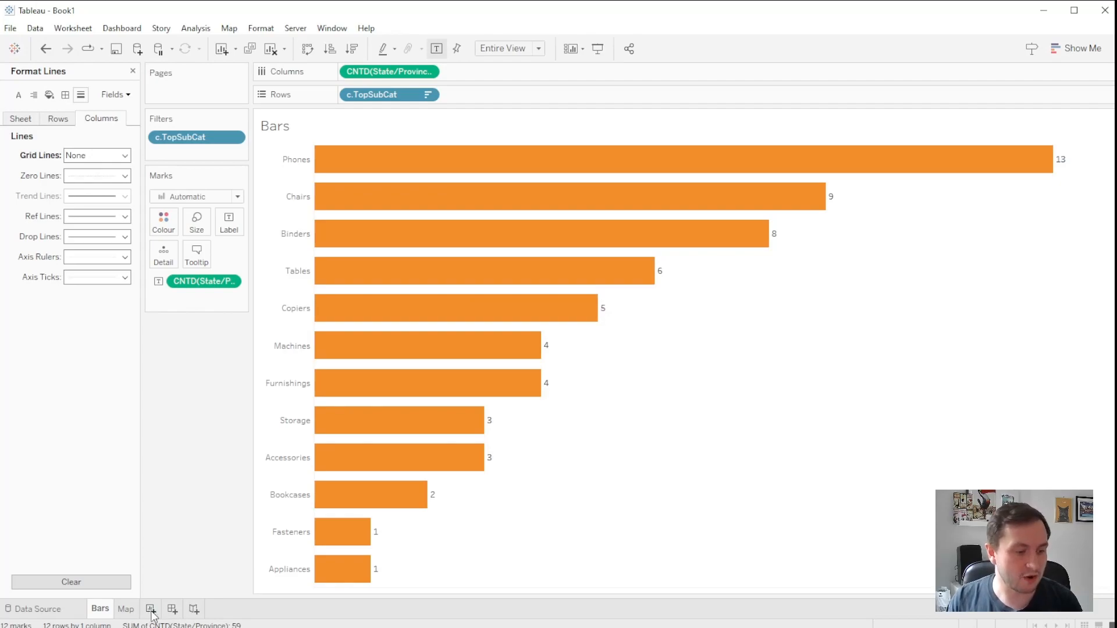
Create a new dashboard and name it WOW2023
click(173, 611)
double_click(173, 611)
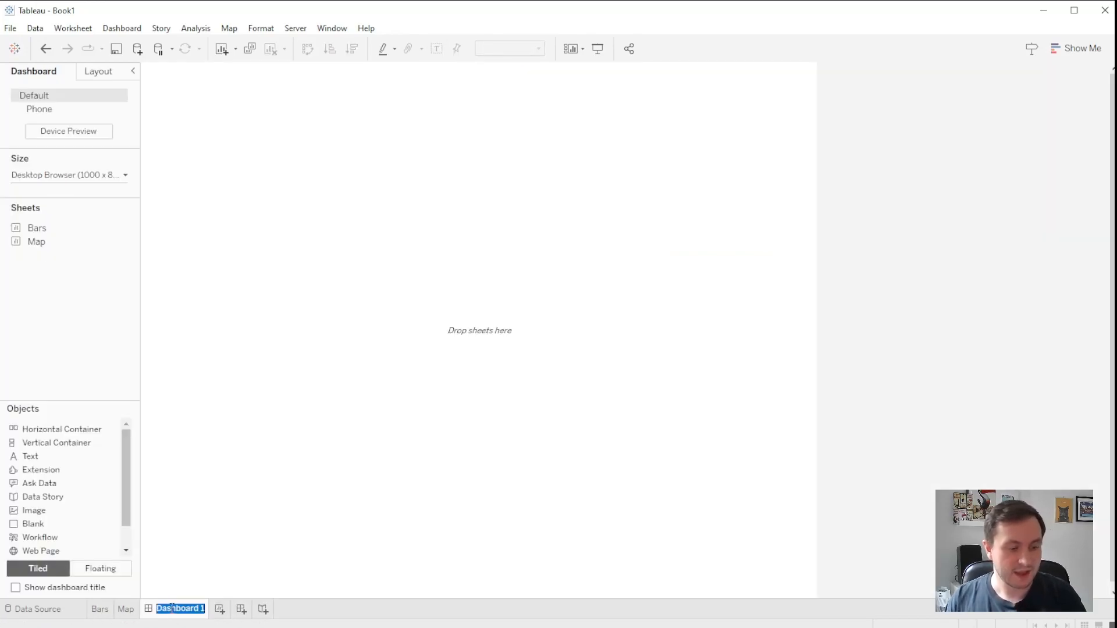
text(WOW2023)
key(Return)
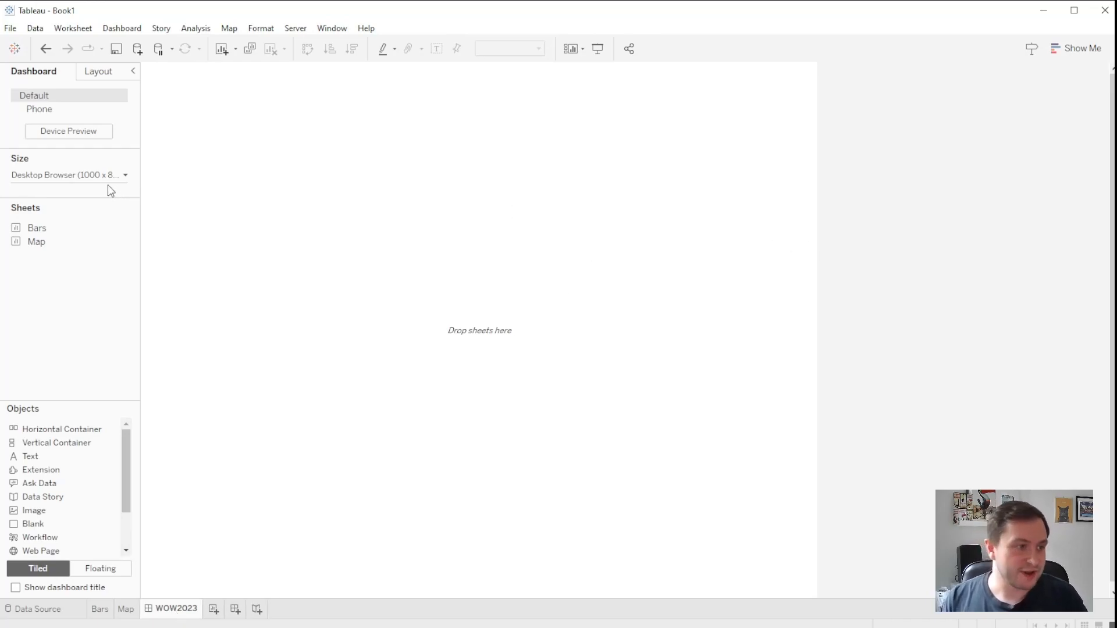
Set the dashboard to a fixed size of 600 by 600 px and show its title
click(72, 177)
drag(54, 256, 2, 250)
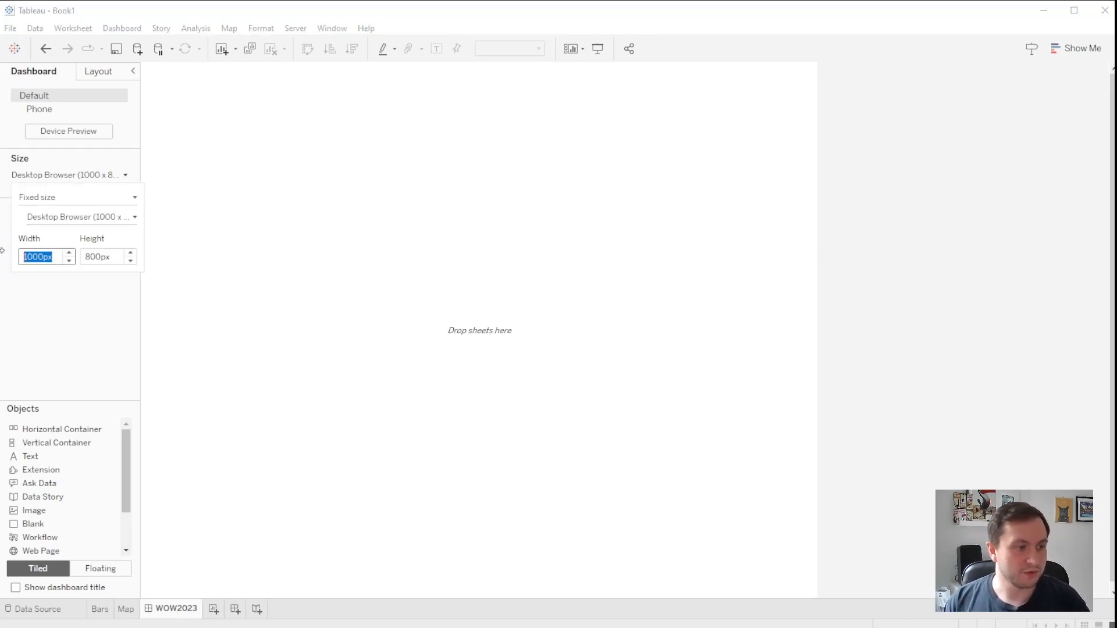
text(600)
key(Tab)
text(800)
key(Return)
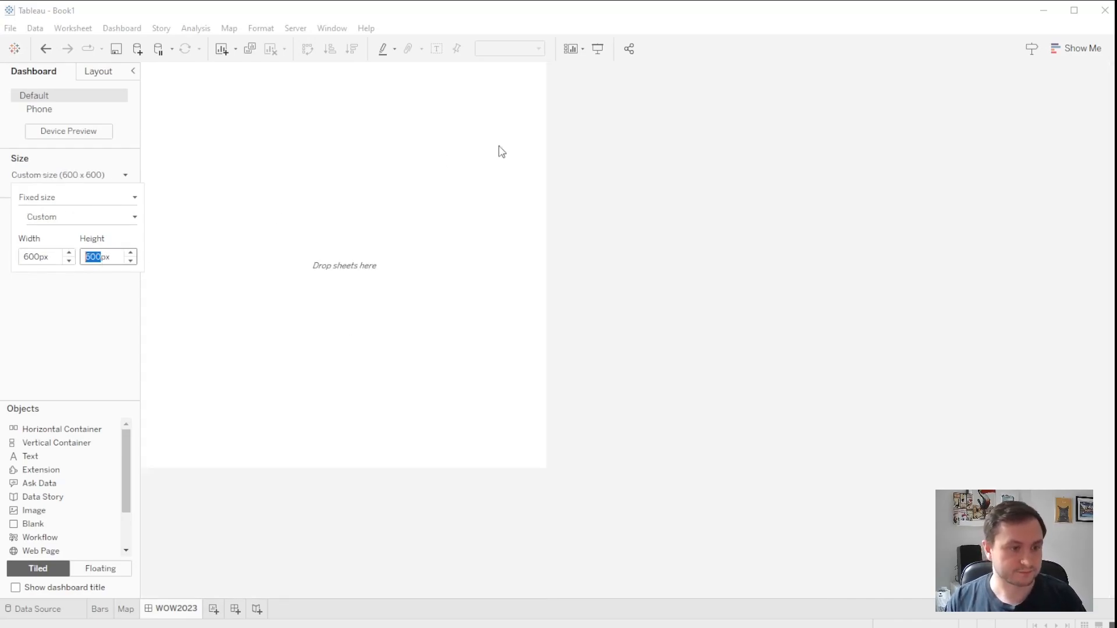
click(704, 182)
click(32, 589)
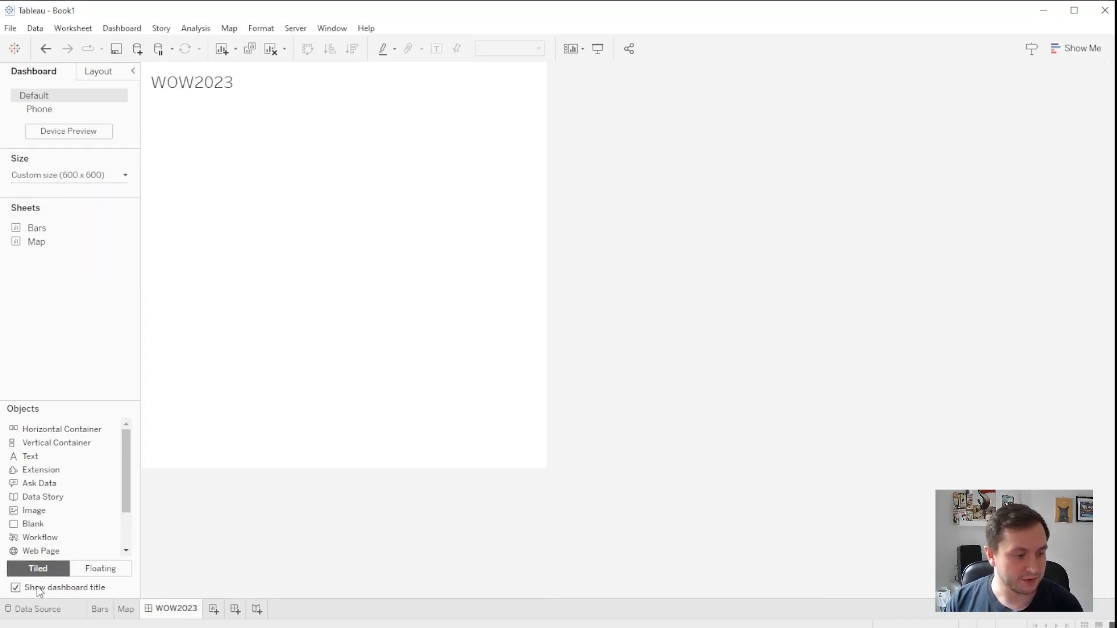
Place the Bars sheet on the WOW2023 dashboard below the title
click(262, 117)
click(86, 75)
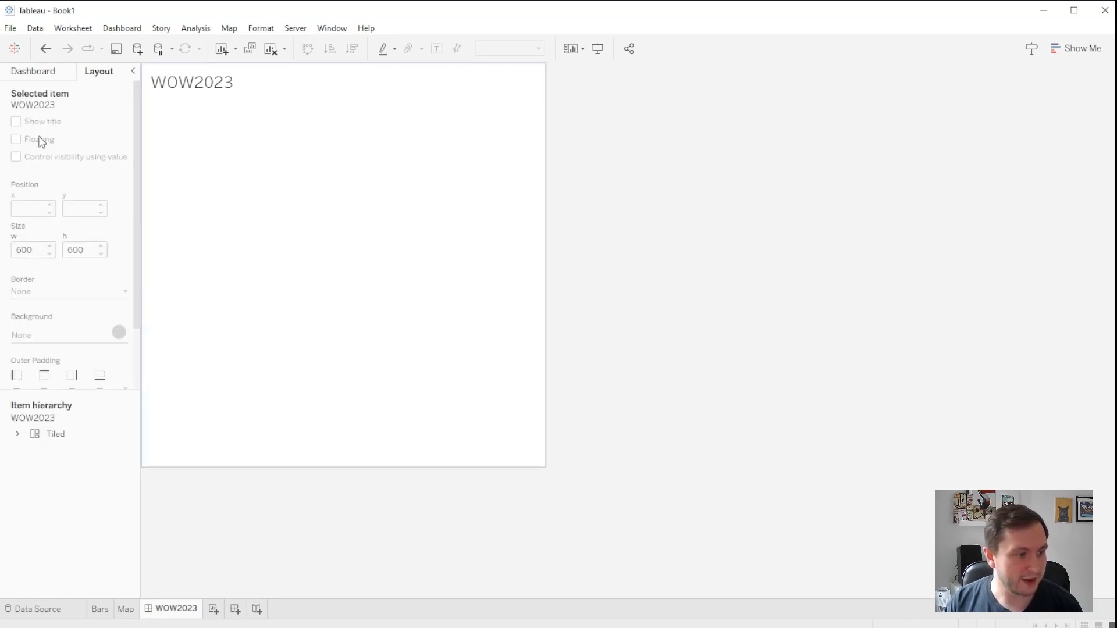
click(26, 74)
drag(36, 228, 337, 227)
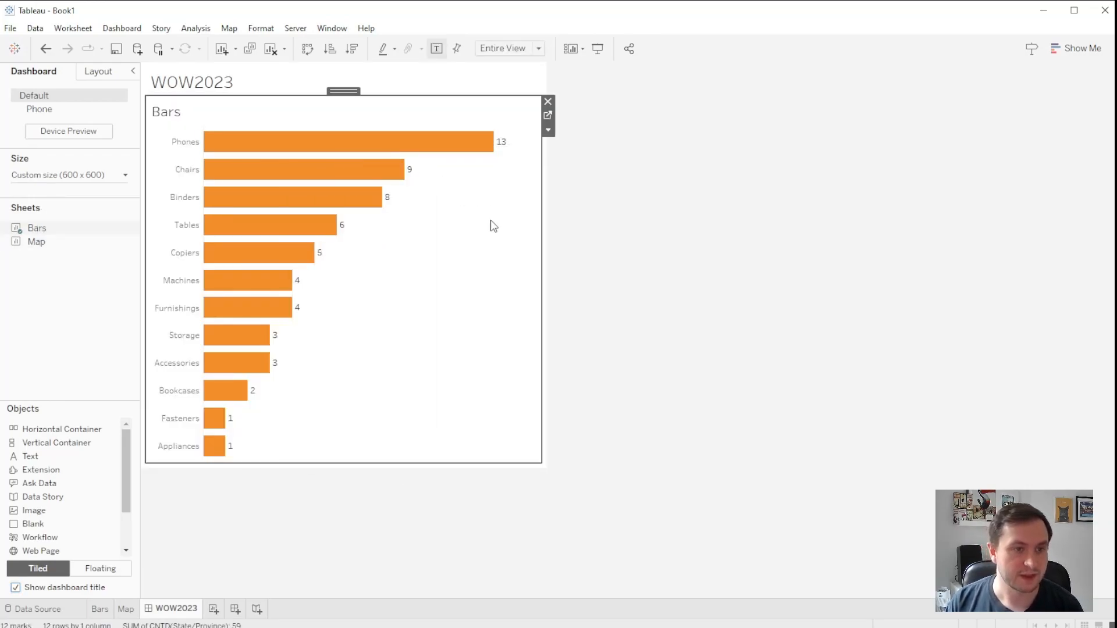
Add a change-parameter action to the dashboard and name it pa.SubCatSelect
click(123, 29)
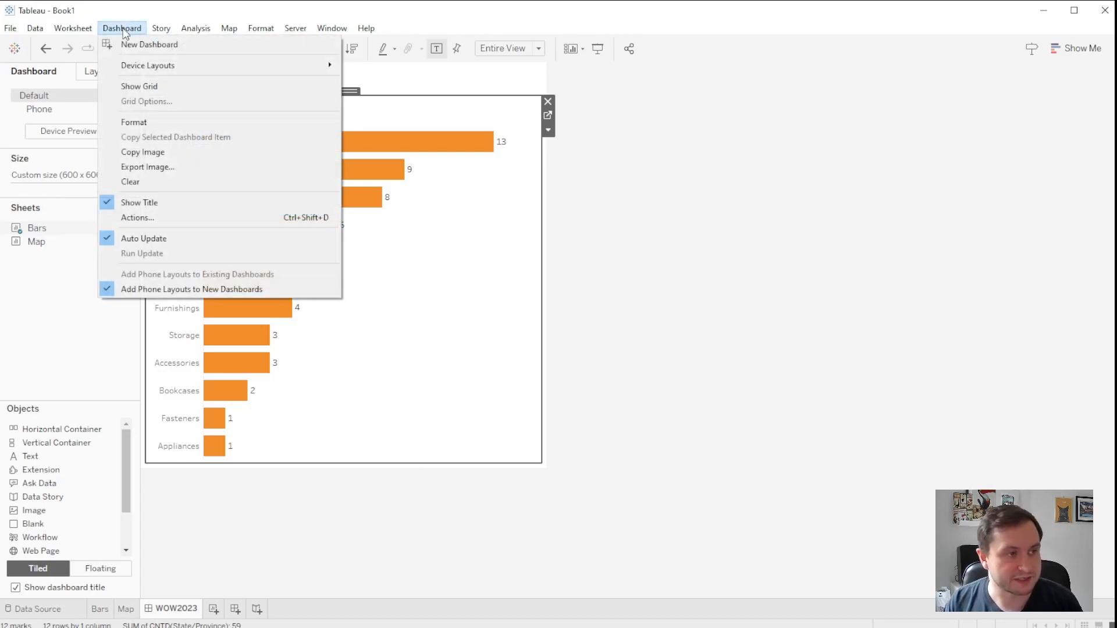
click(158, 217)
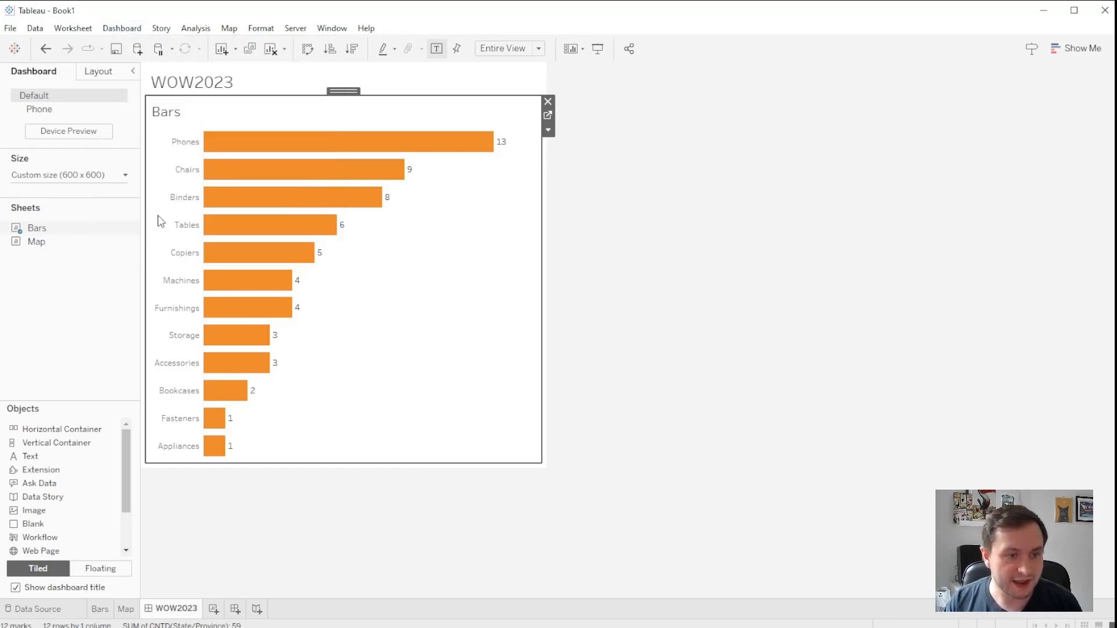
click(415, 397)
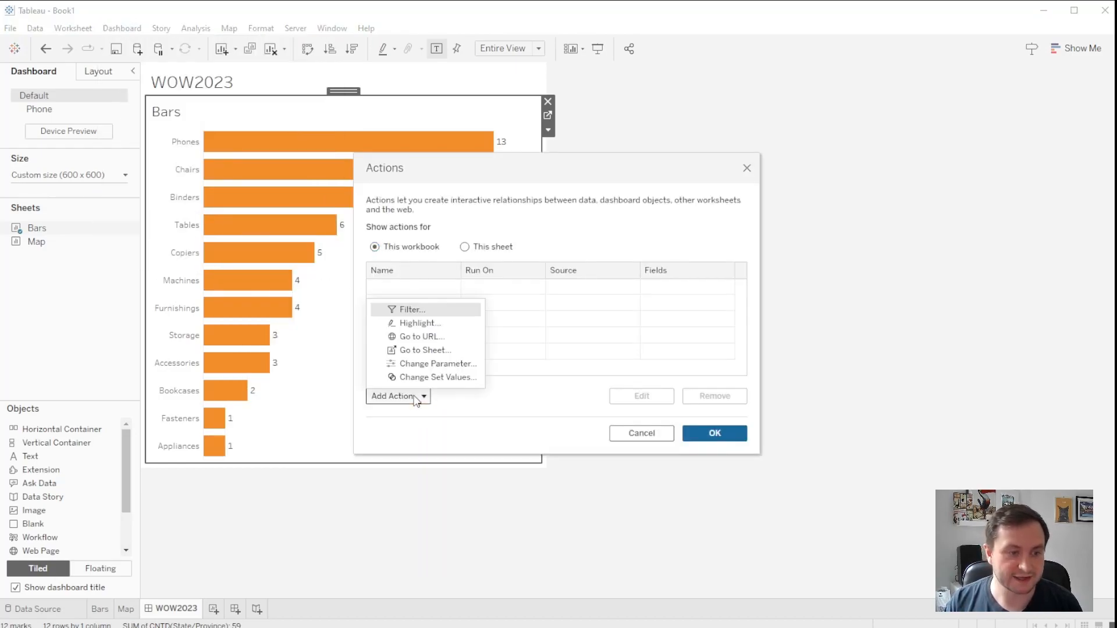
click(430, 365)
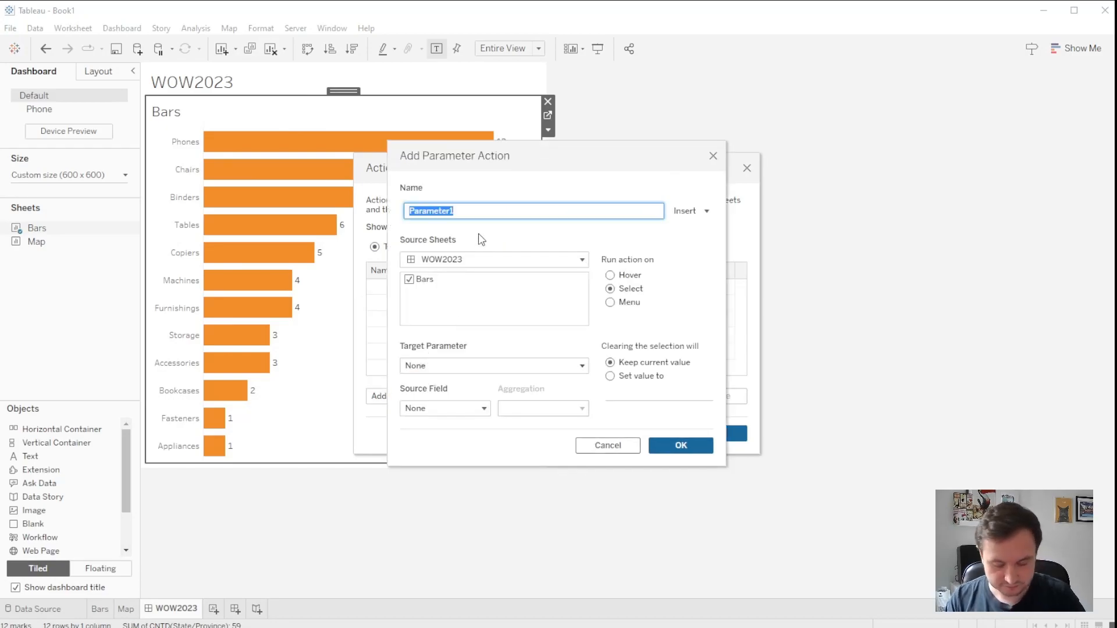
text(pa.Sub)
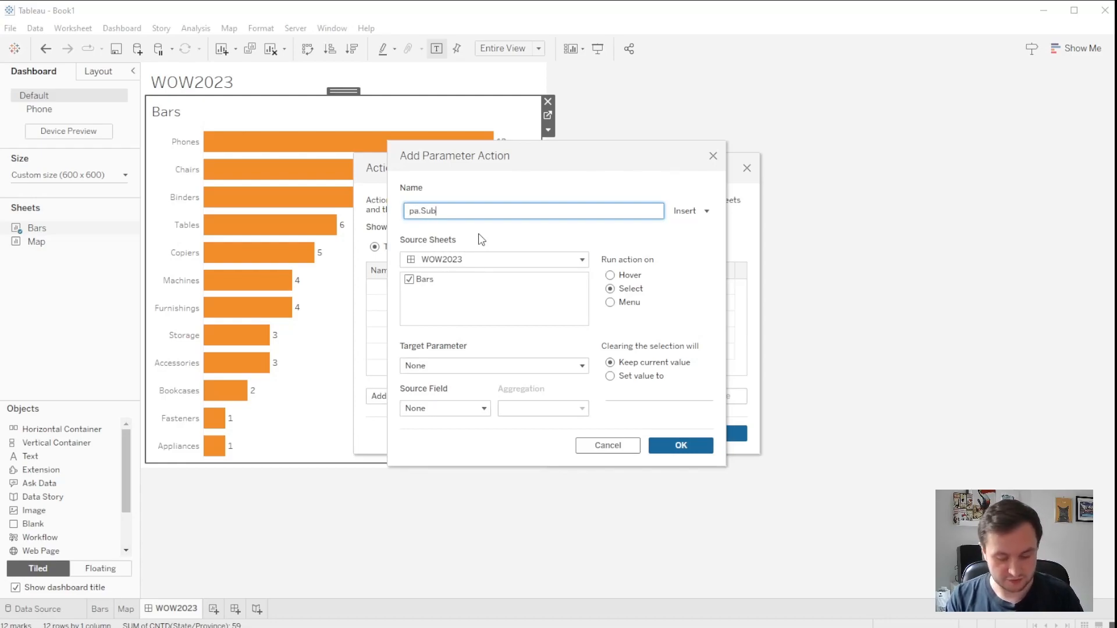
text(CatSeleft)
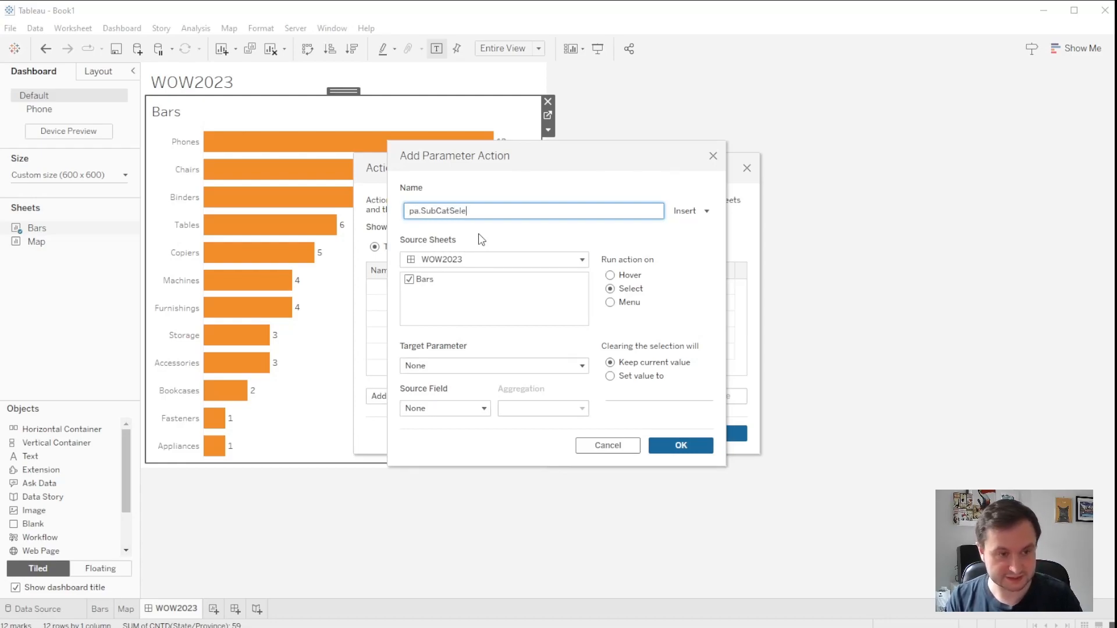
key(BackSpace)
key(BackSpace)
text(ct)
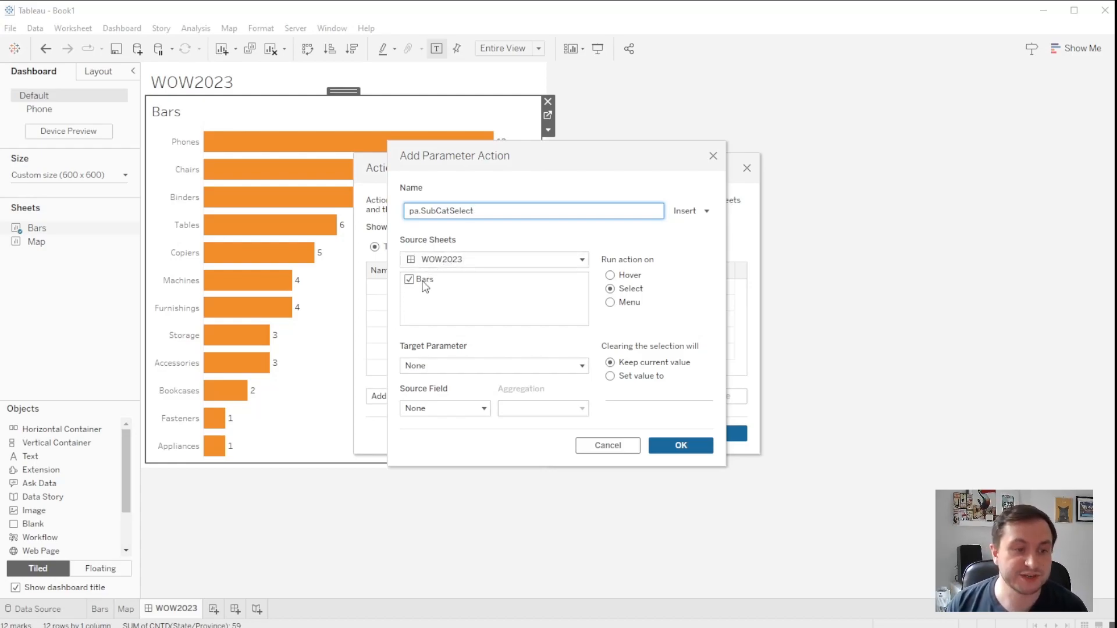
Run the parameter action on hover, with p.Highlight as target parameter and c.TopSubCat as source field, and save it
click(610, 276)
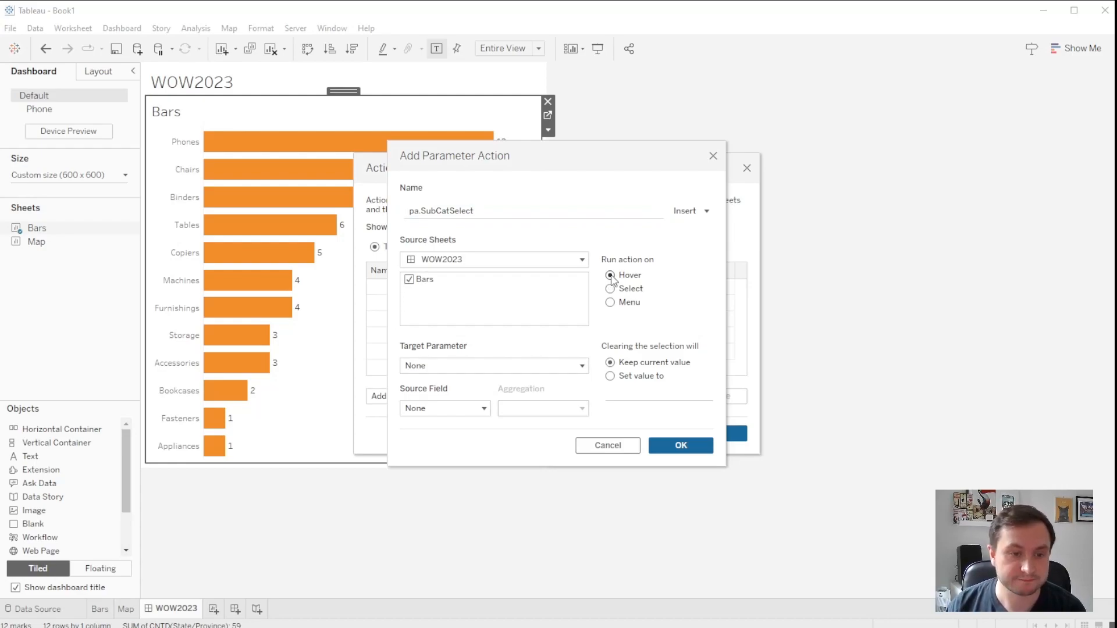
click(444, 367)
click(465, 398)
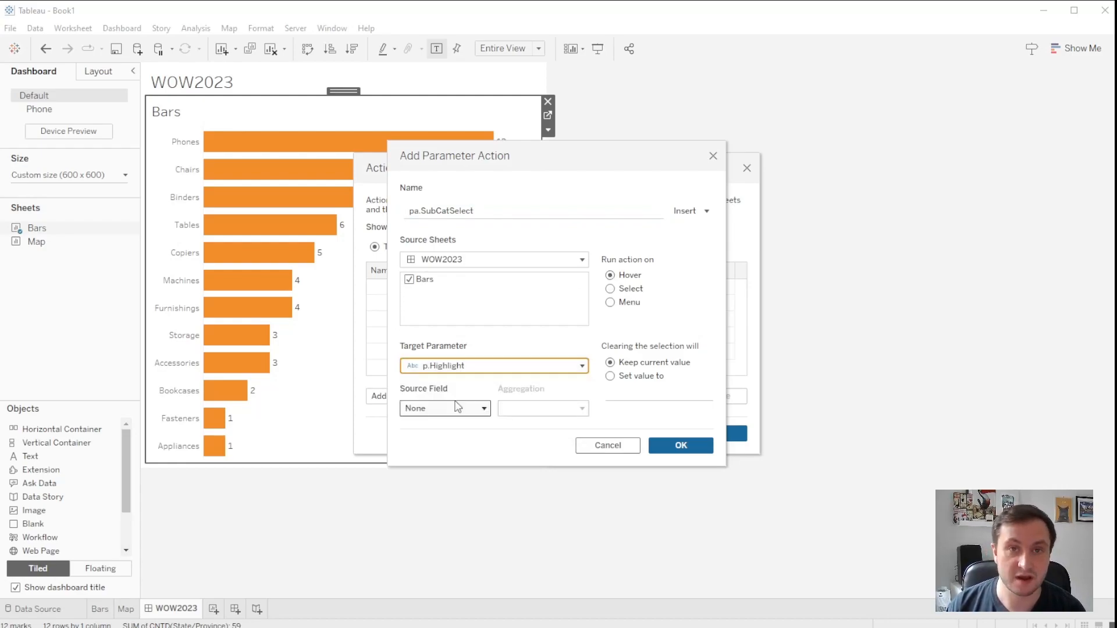
click(457, 407)
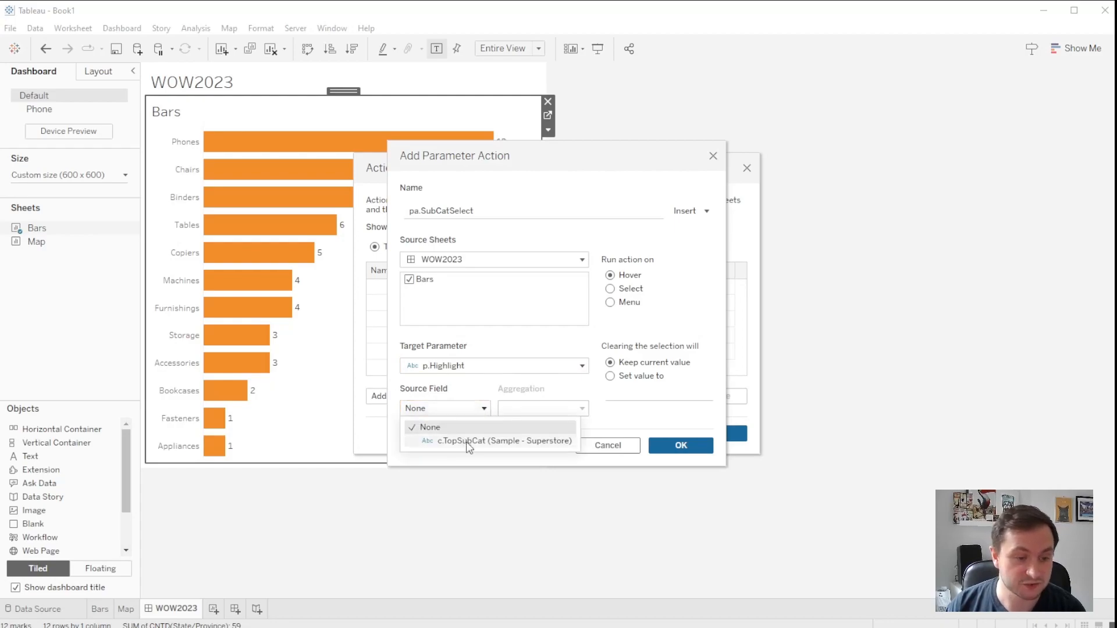
click(469, 445)
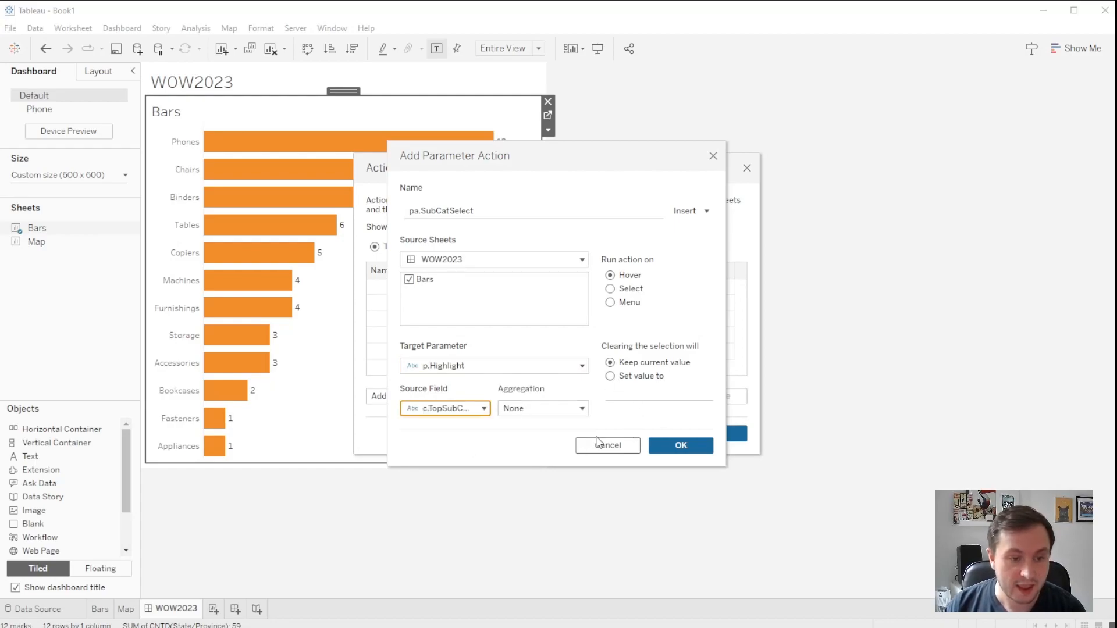
click(679, 446)
click(705, 435)
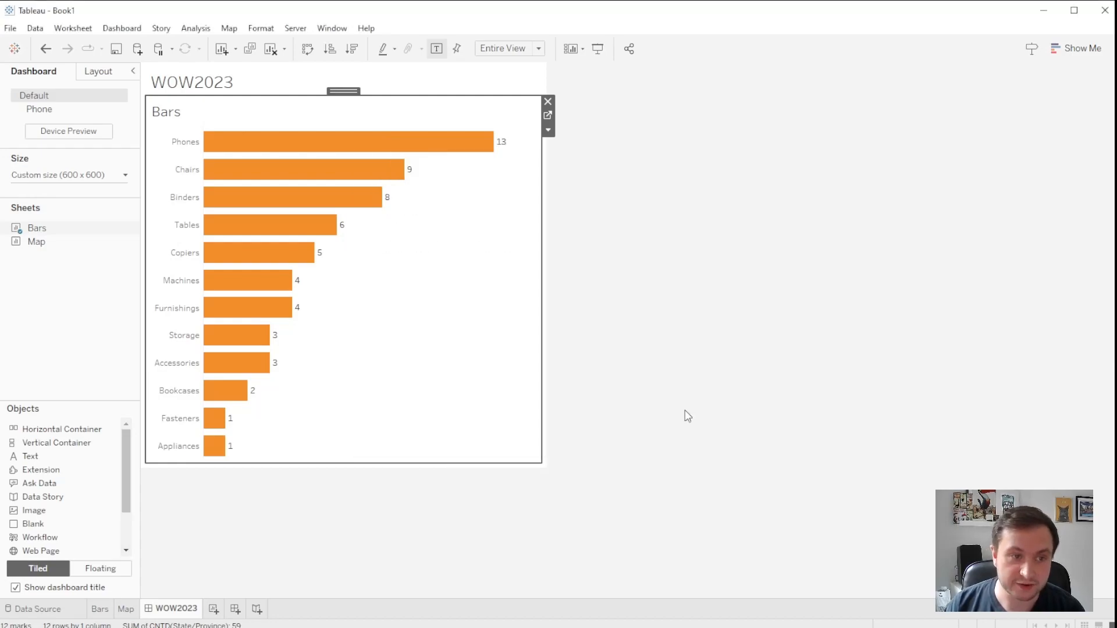
Check the map tooltips for the Chairs and Binders bars on the dashboard
mouse_move(395, 147)
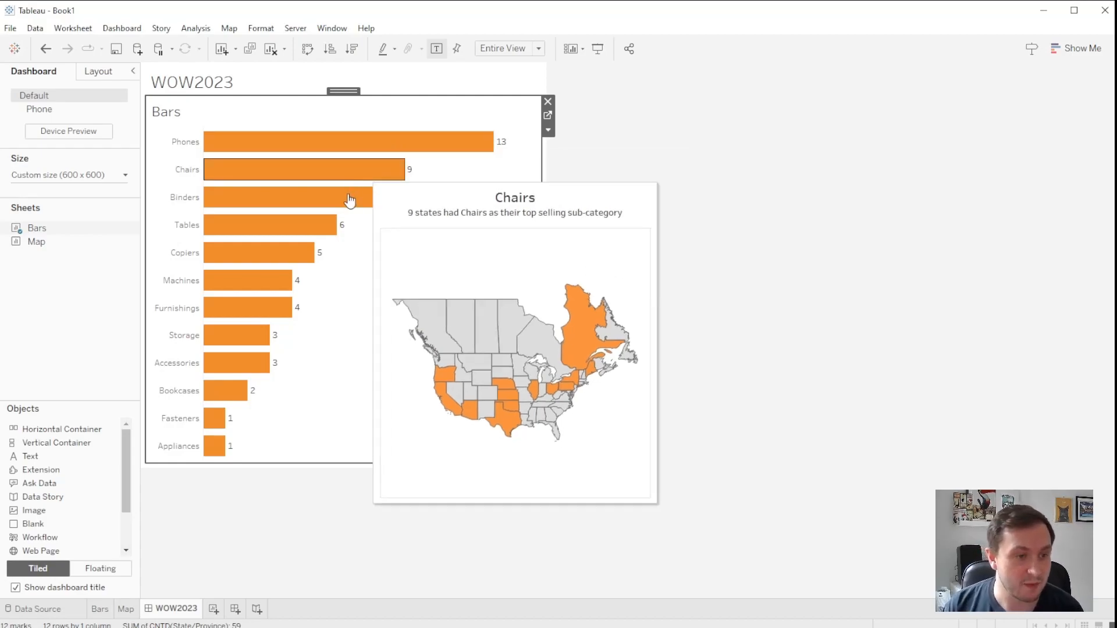
mouse_move(349, 200)
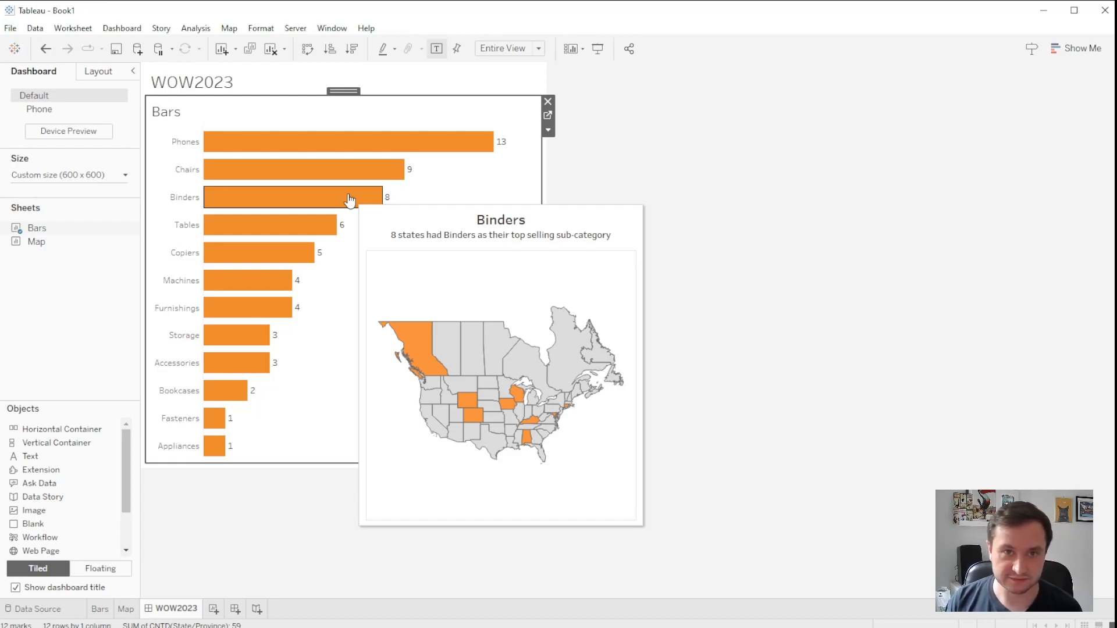
click(645, 154)
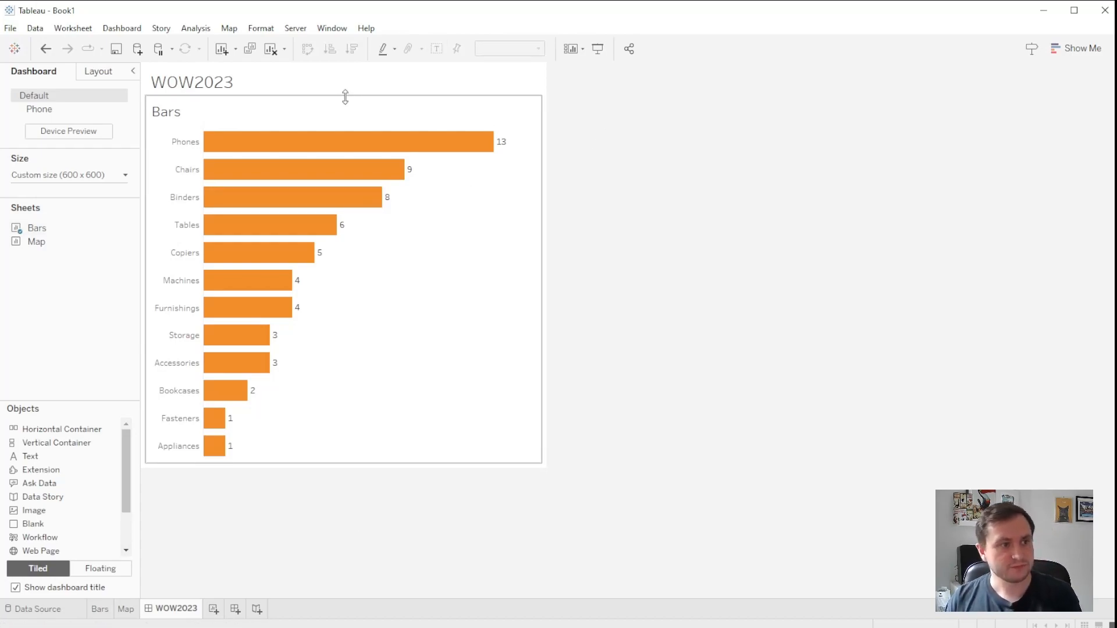
Replace the dashboard title with "WOW2023 - Week 31 - Can You Show The States With The Top Sales Per Sub-Category"
double_click(260, 88)
drag(816, 296, 649, 283)
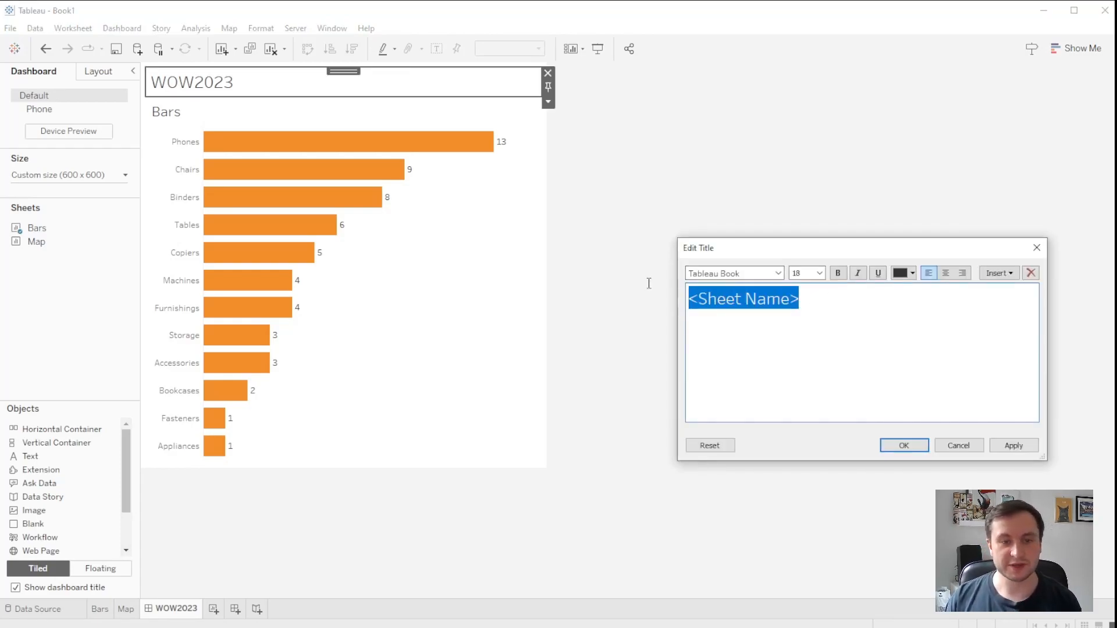
key(BackSpace)
text(WOW)
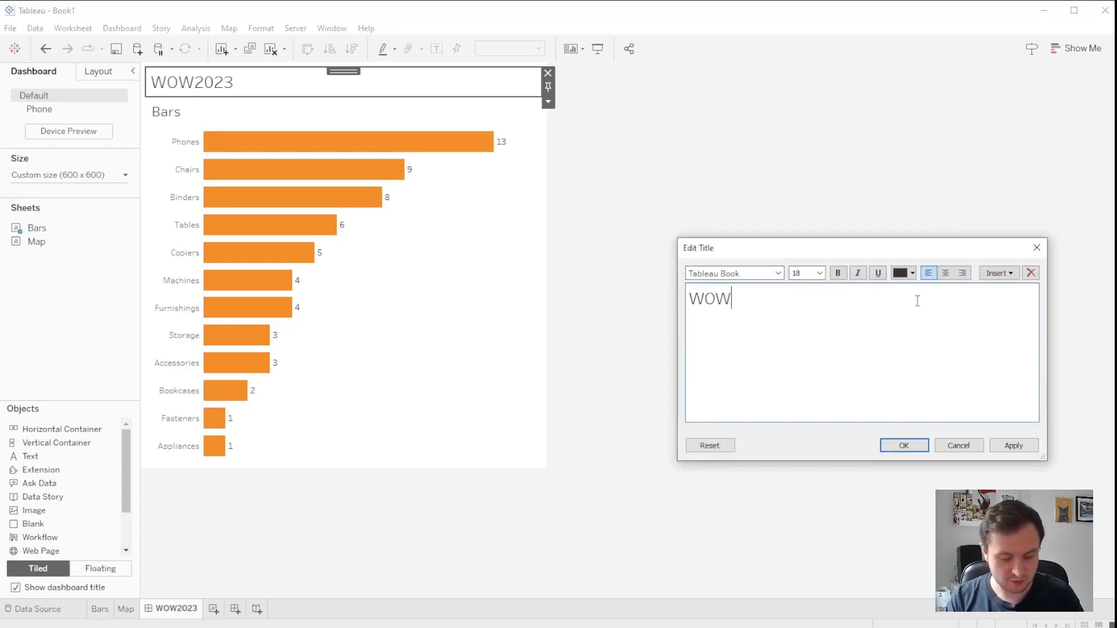
text(2023 - Week 31)
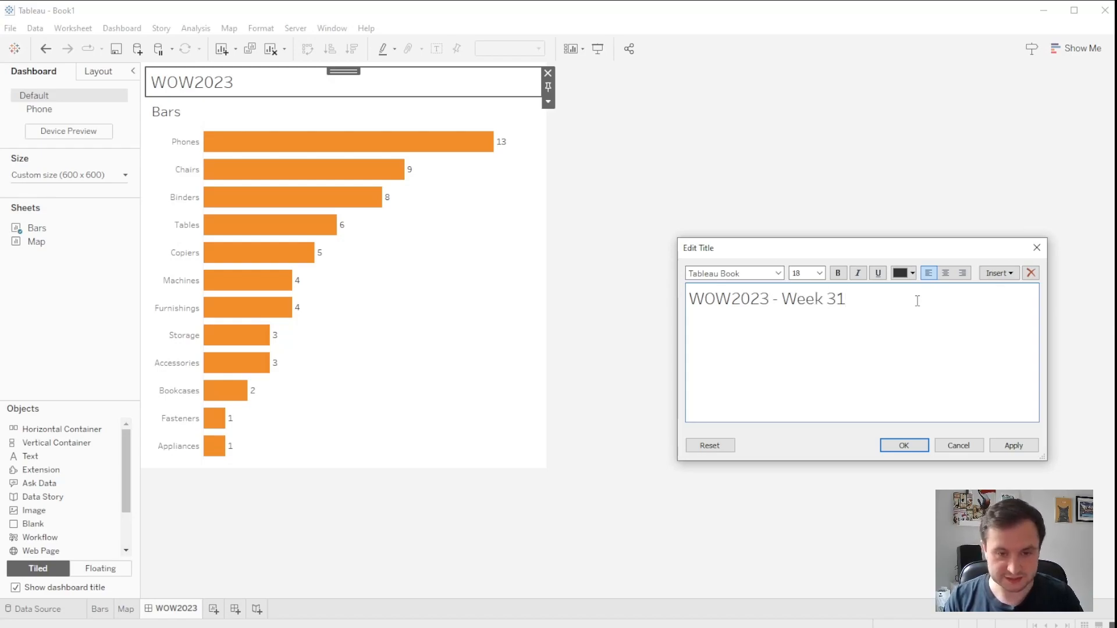
text( - Can Y)
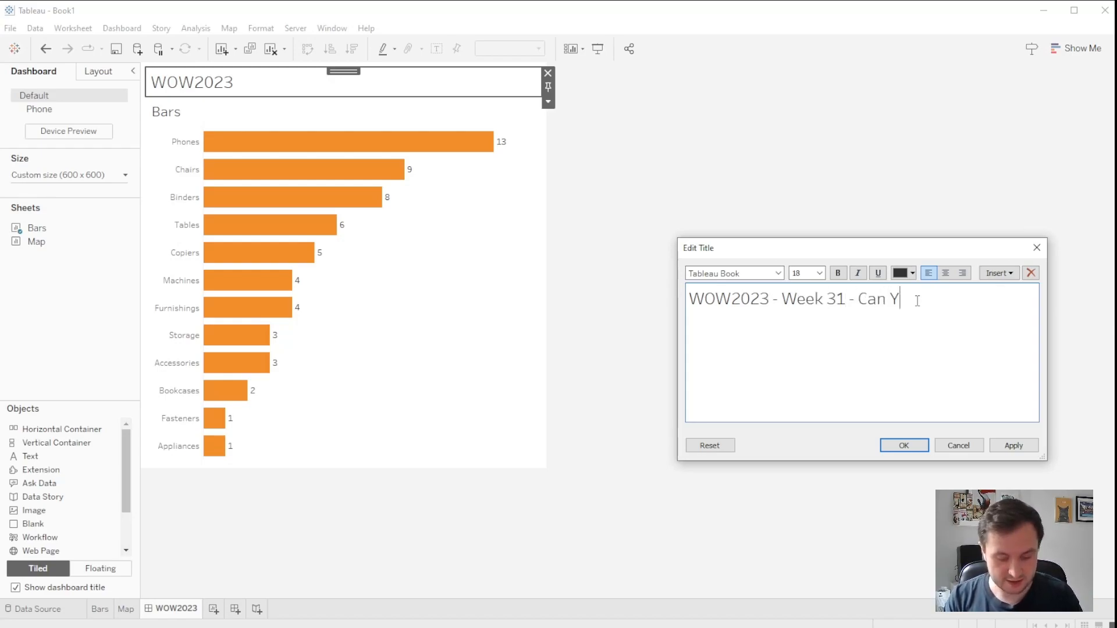
text(ou Show The )
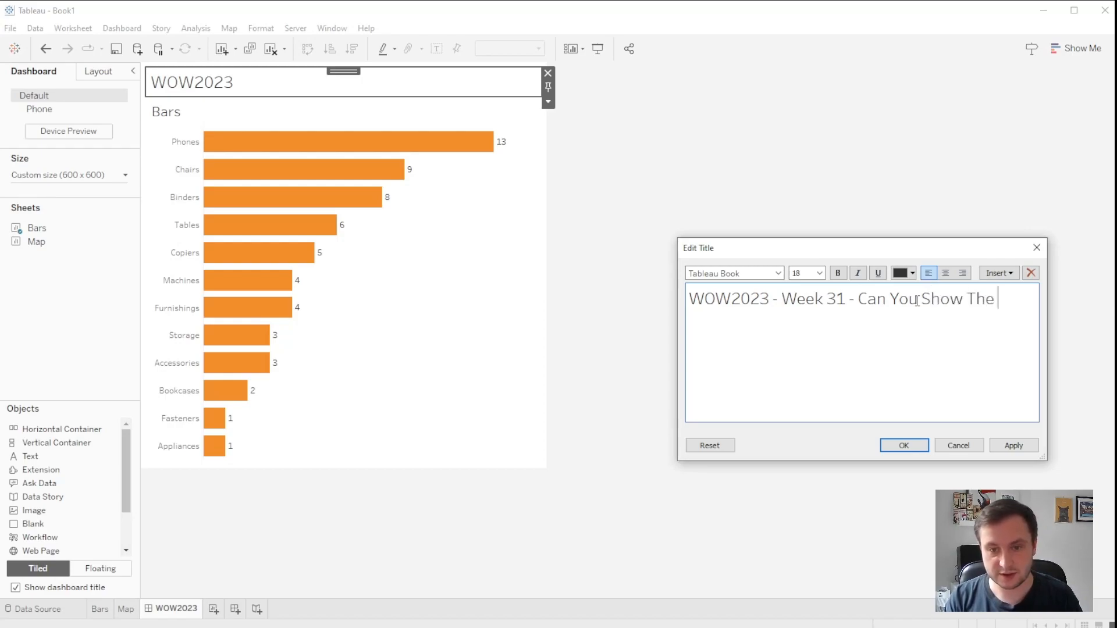
text(Stat)
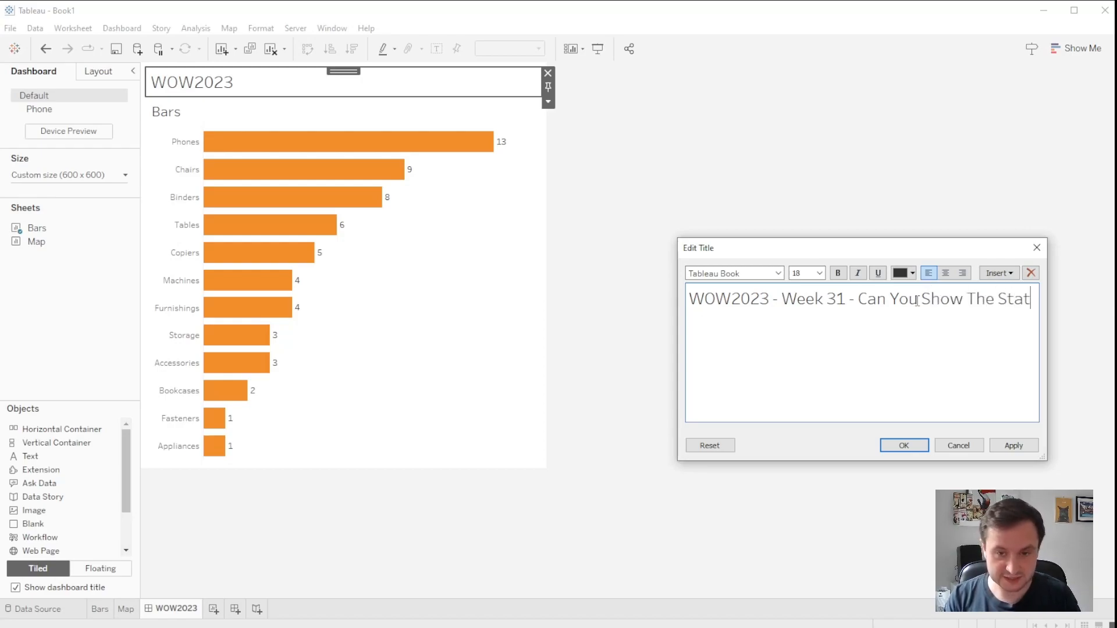
text(es With The To)
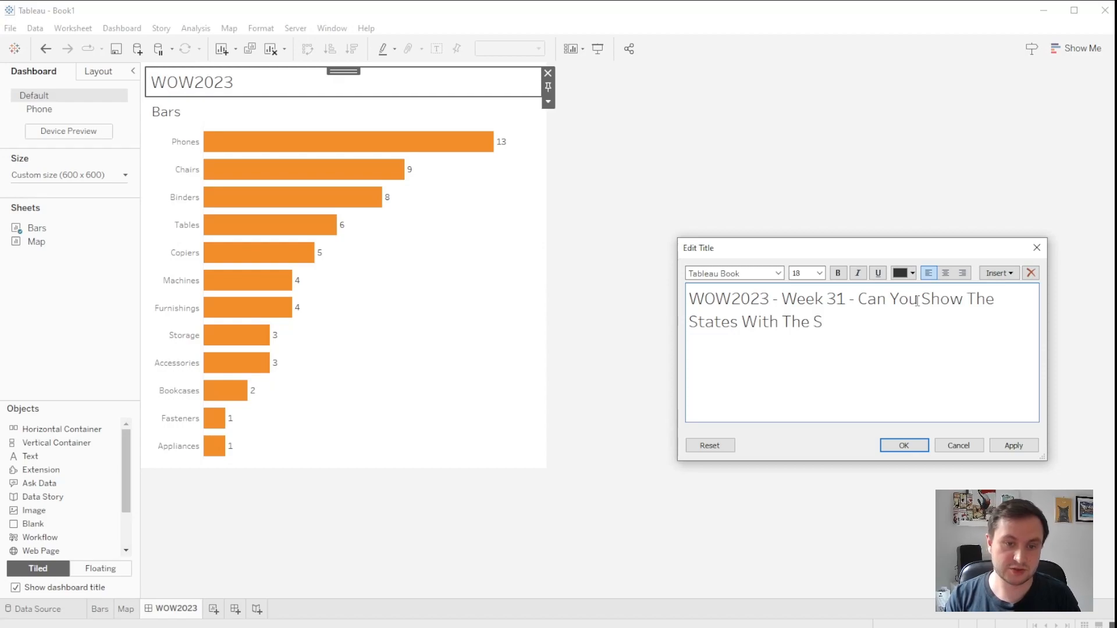
text(p Sales Per )
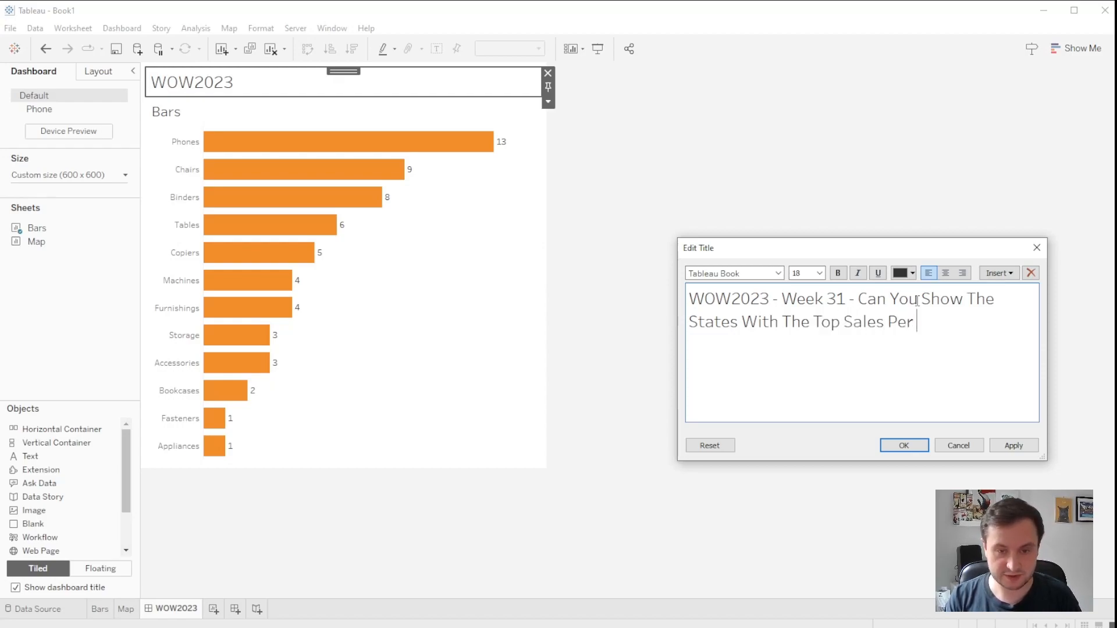
text(Sub-Category)
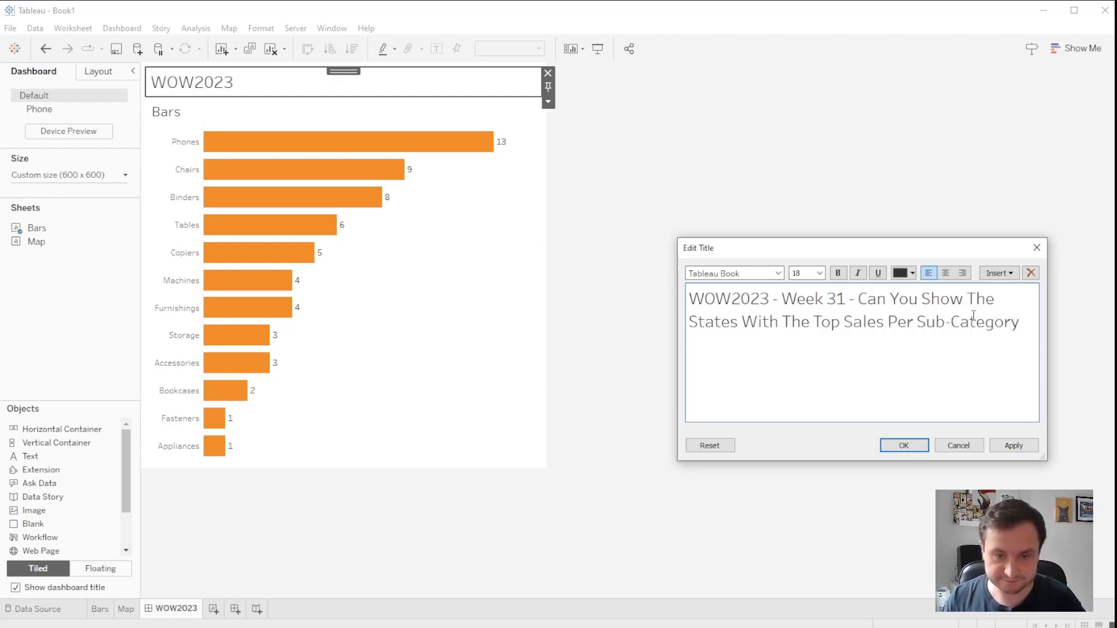
Centre the dashboard title, set its font size to 14 and apply the changes
key(ctrl+a)
key(ctrl+e)
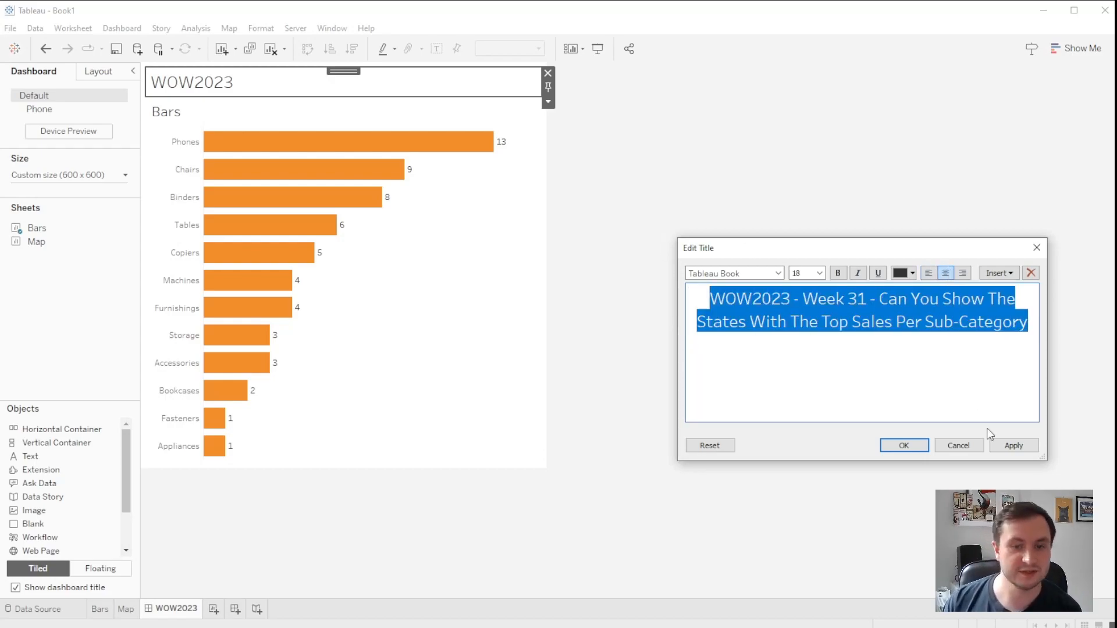
click(1013, 445)
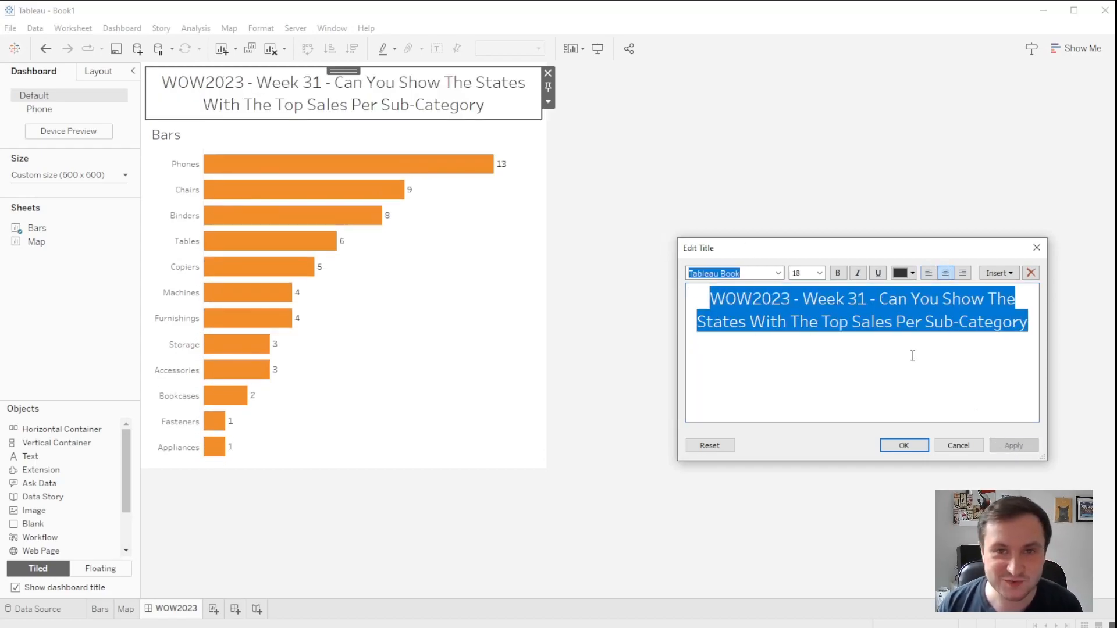
click(819, 272)
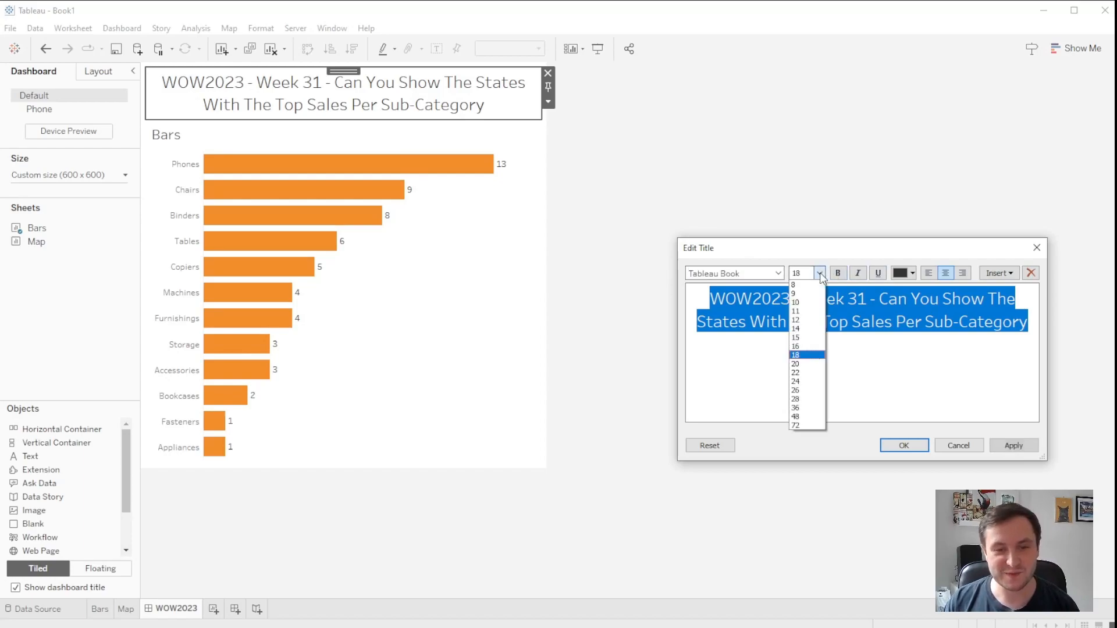
click(812, 330)
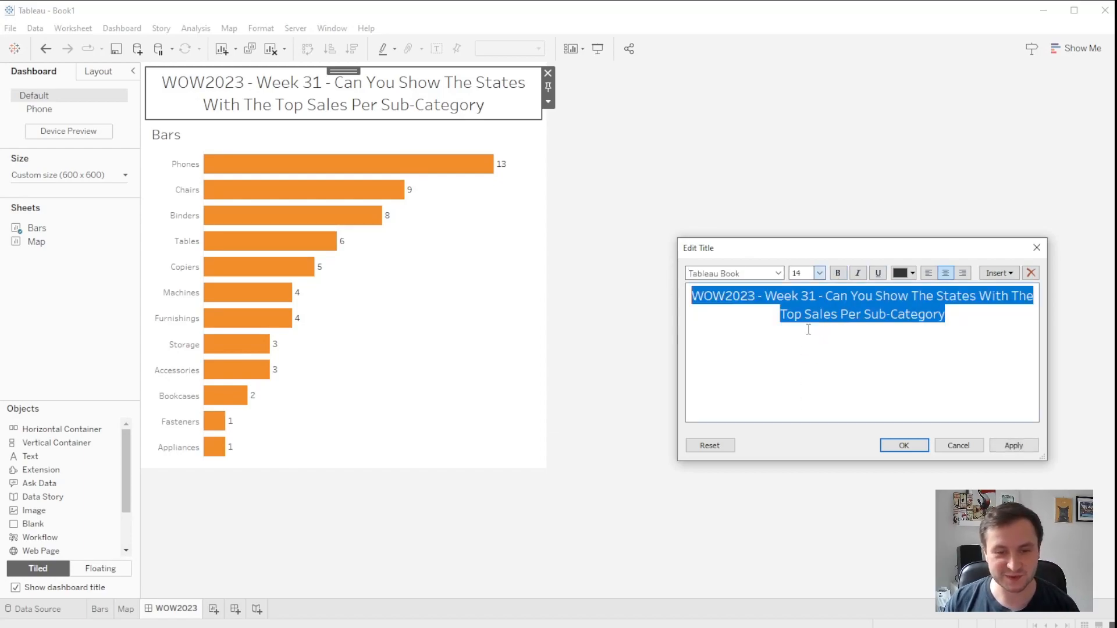
click(1006, 444)
click(903, 445)
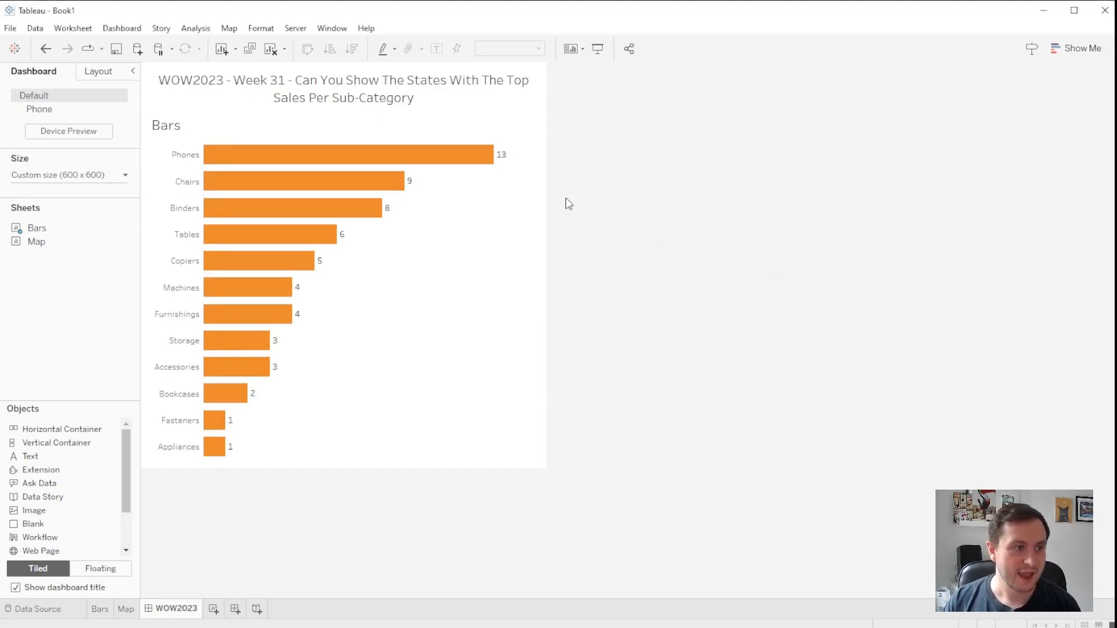
Replace the bar chart's title with the centred text "# of States with Sub-Category as their top seller"
right_click(174, 125)
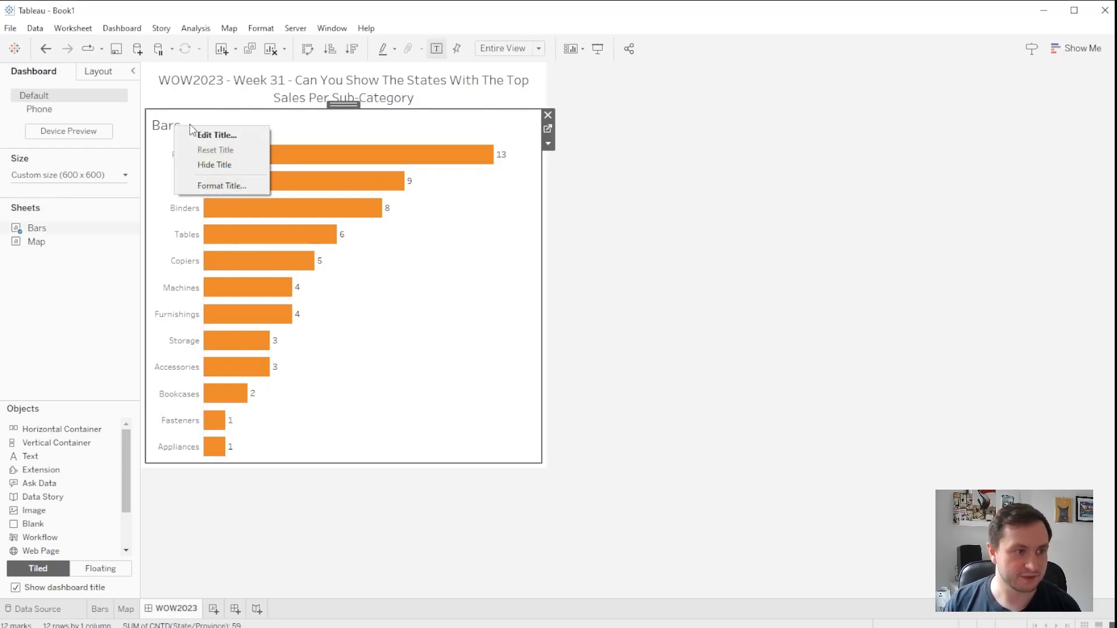
click(216, 135)
drag(805, 305, 643, 299)
key(BackSpace)
click(946, 273)
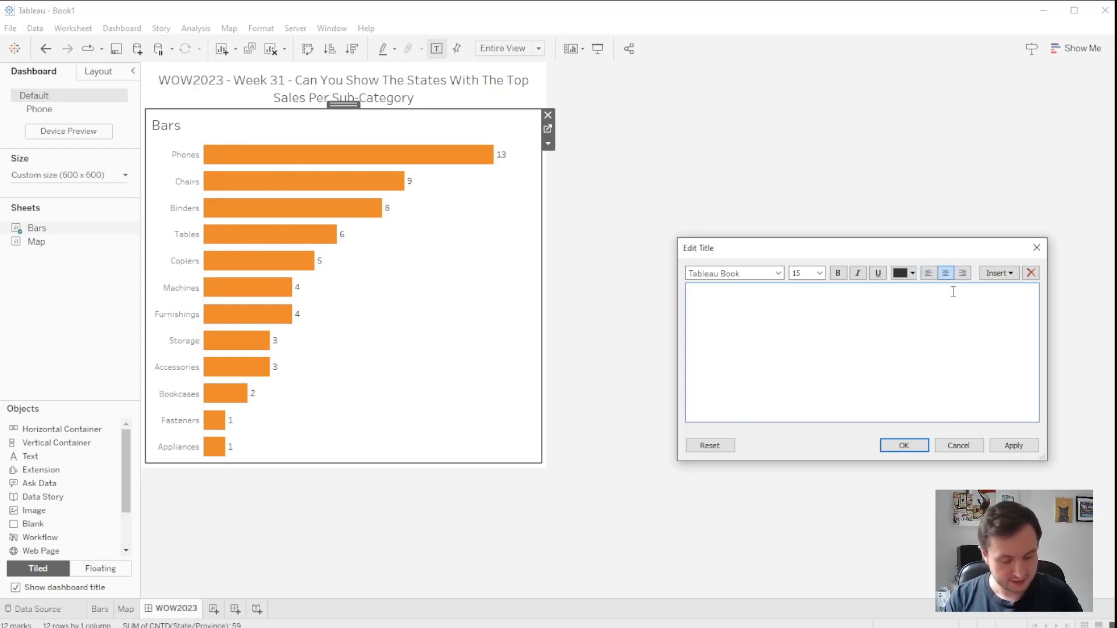
text(# o)
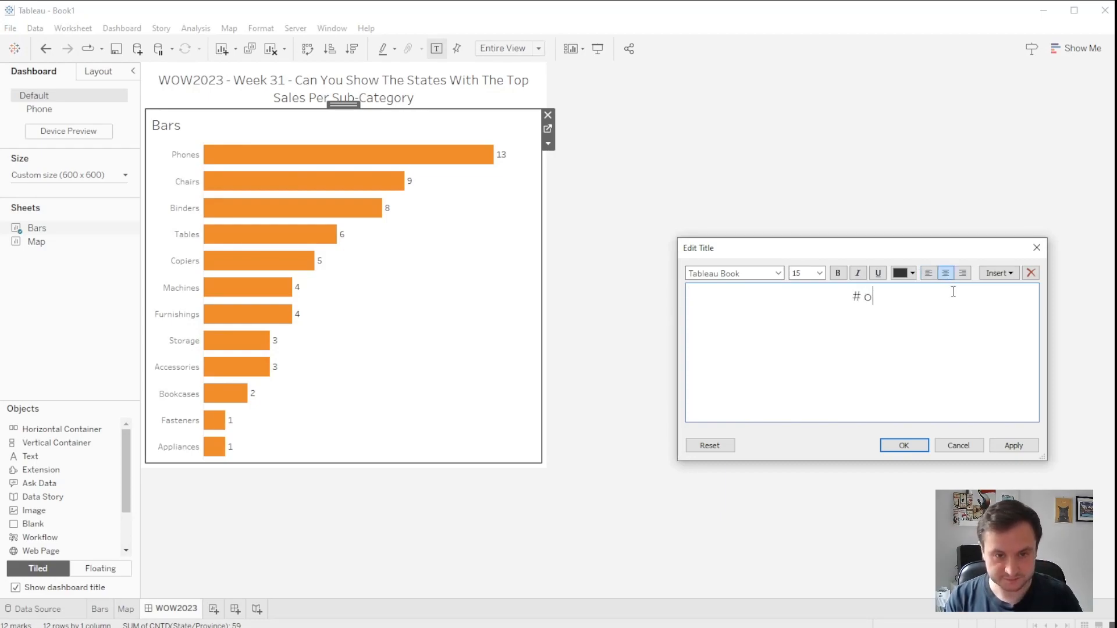
text(f States with S)
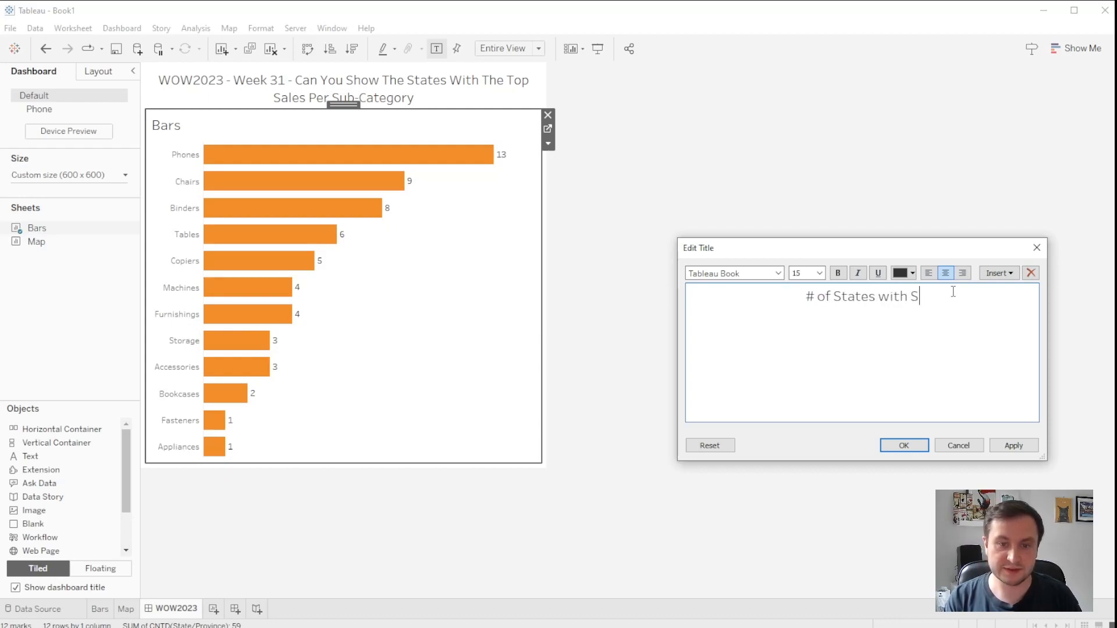
text(ub-Cat)
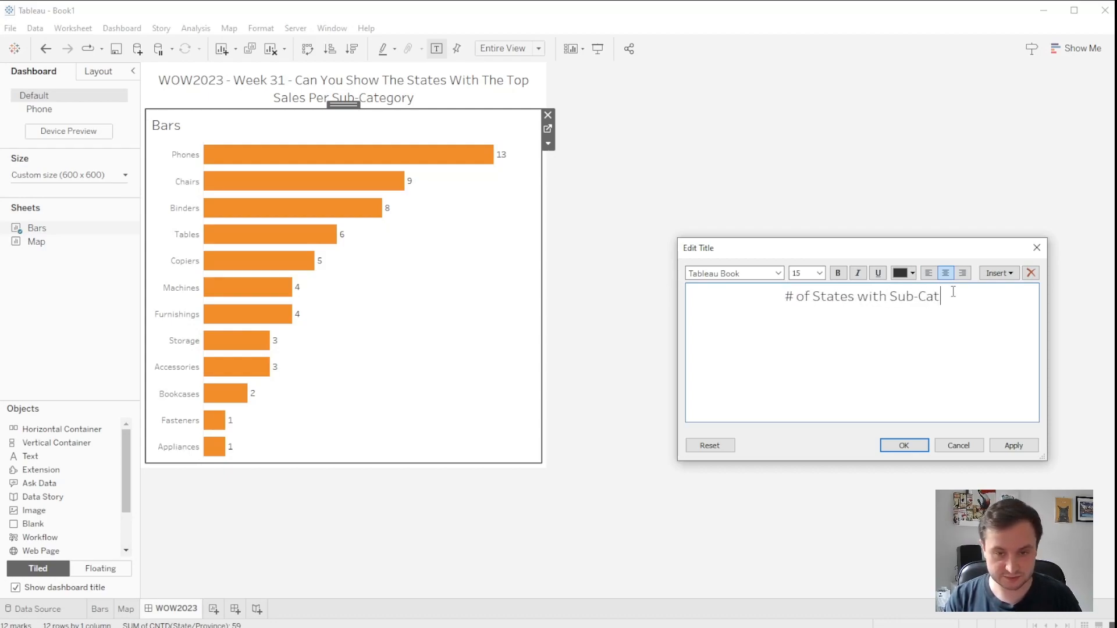
text(egory as )
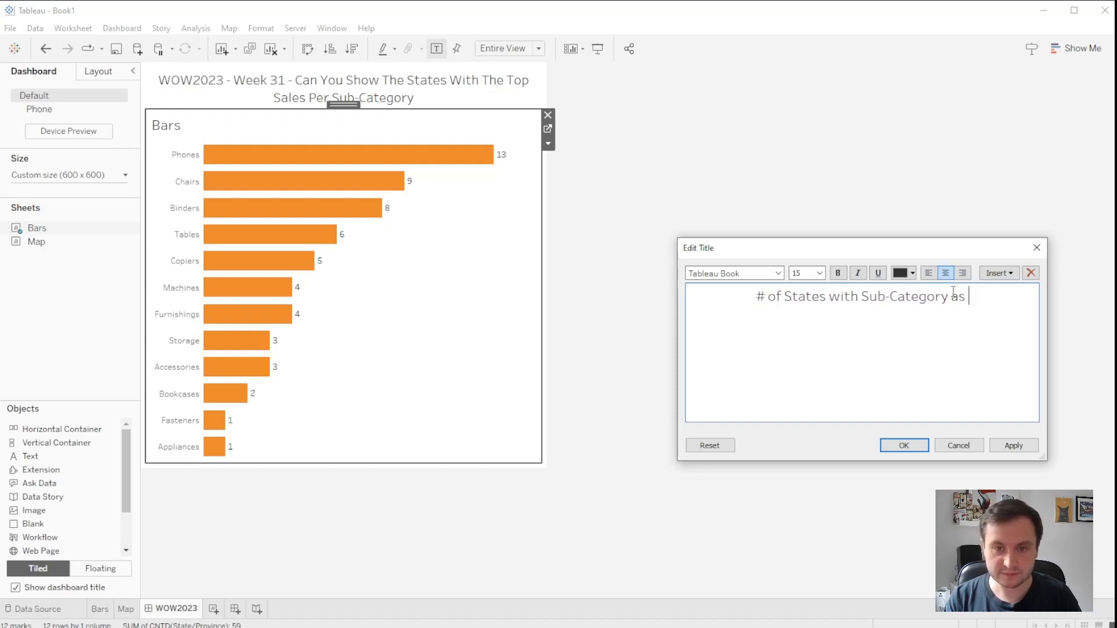
text(their top seller)
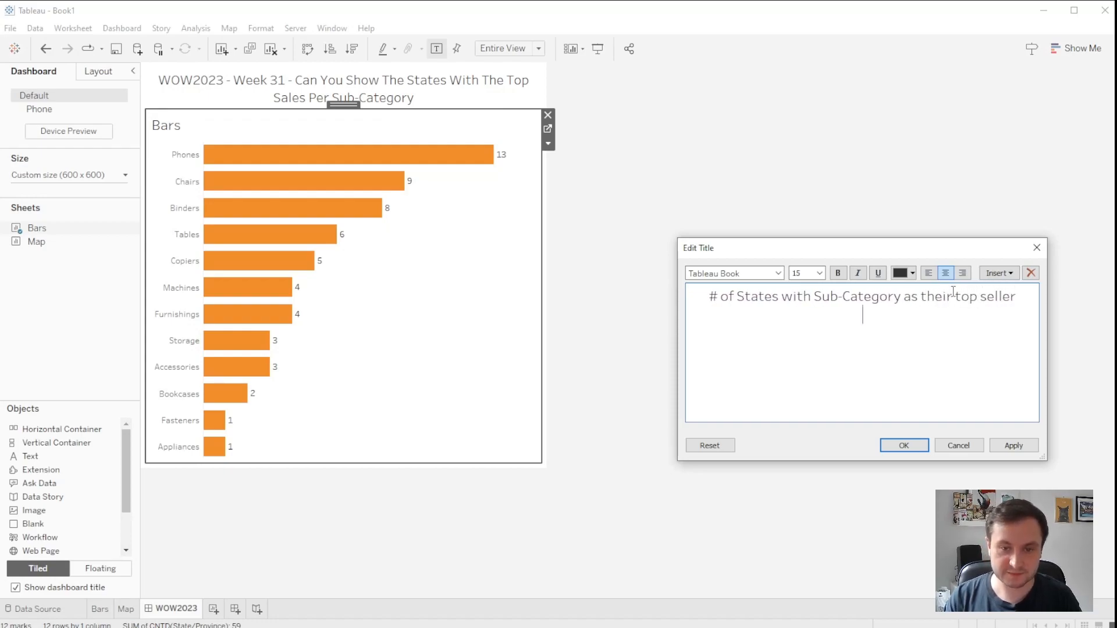
Add a second line "Hover to see map" to the chart title in bold orange, size 12, and apply it
click(902, 273)
click(926, 288)
click(838, 273)
click(820, 273)
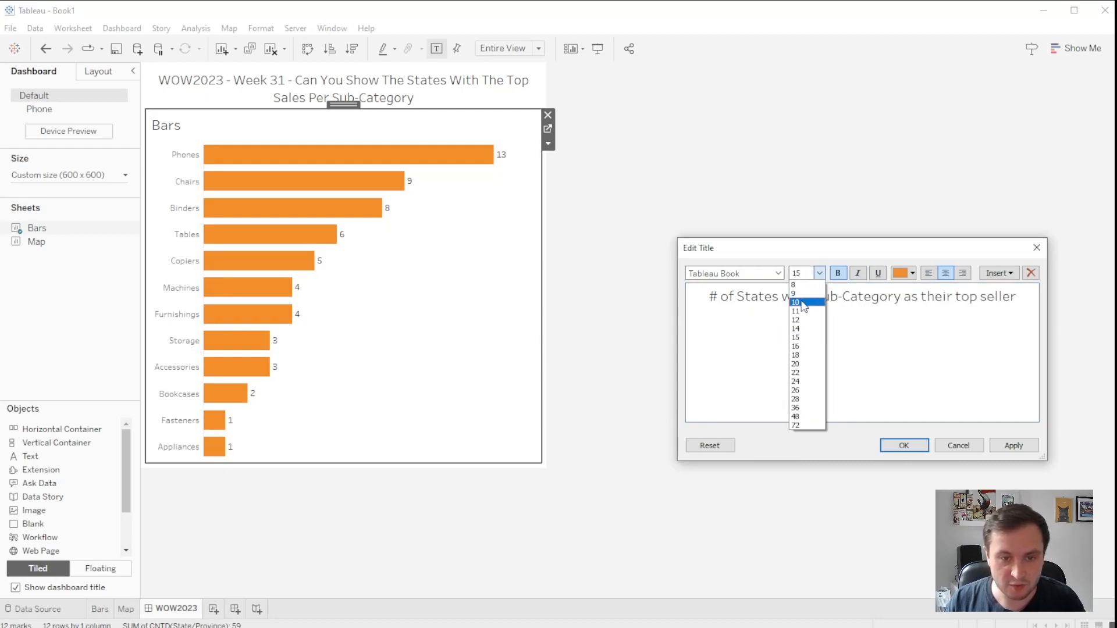
click(806, 329)
key(Return)
text(Hover to see map)
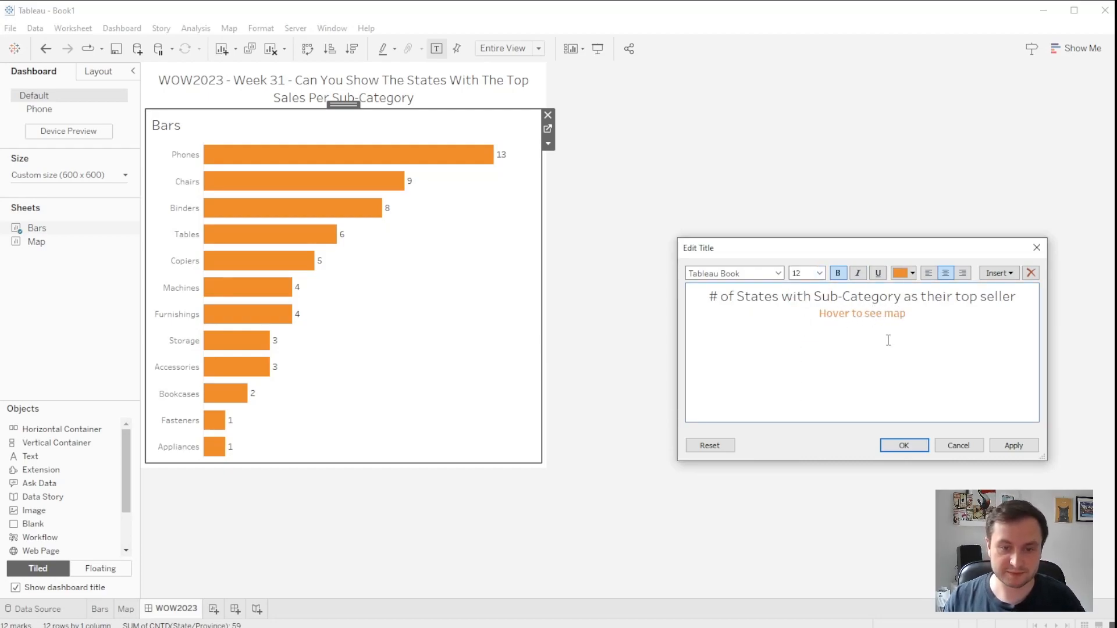
click(1012, 445)
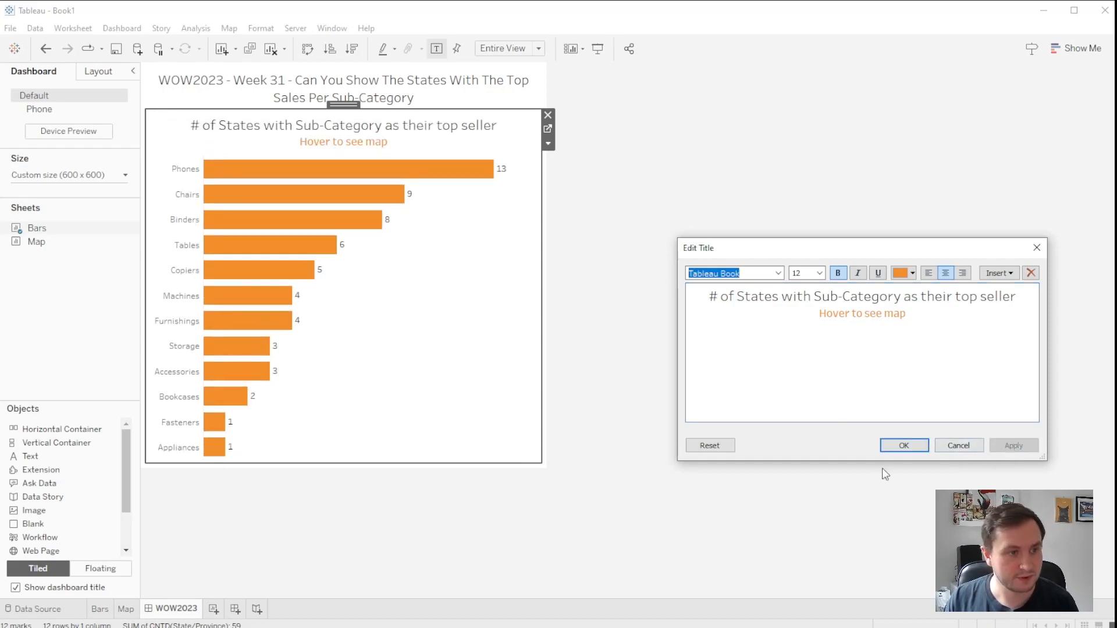
click(904, 446)
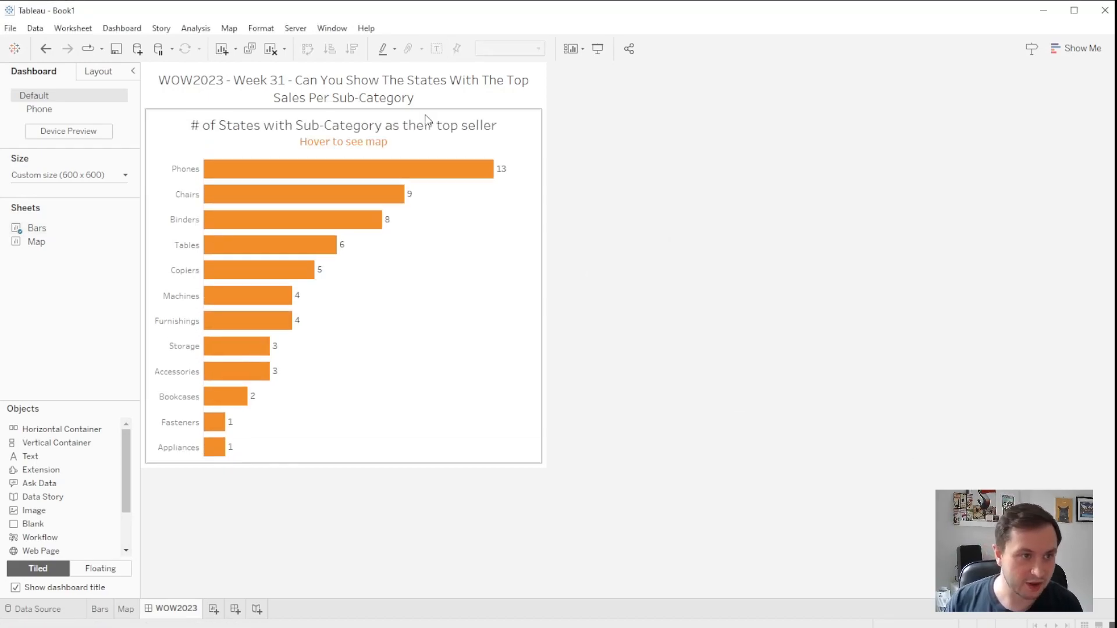
Make the whole dashboard title bold and apply the change
double_click(404, 96)
key(ctrl+a)
click(838, 273)
click(1009, 445)
click(904, 445)
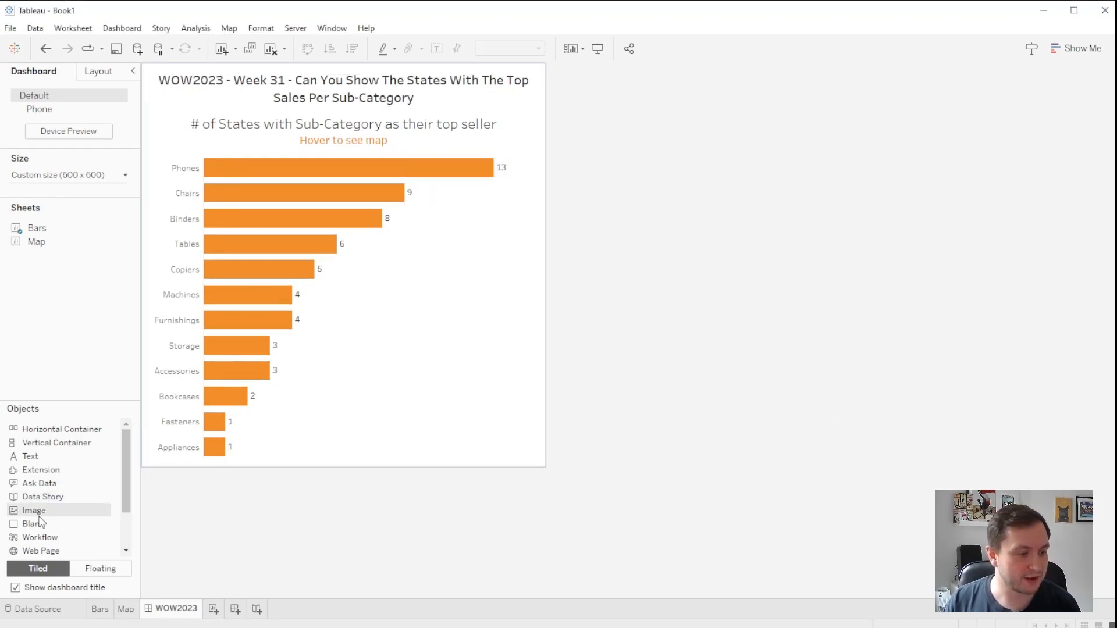
Add a text object below the bar chart reading "WOW2023 - Viz by" followed by the author's name and social media handle
drag(31, 456, 314, 462)
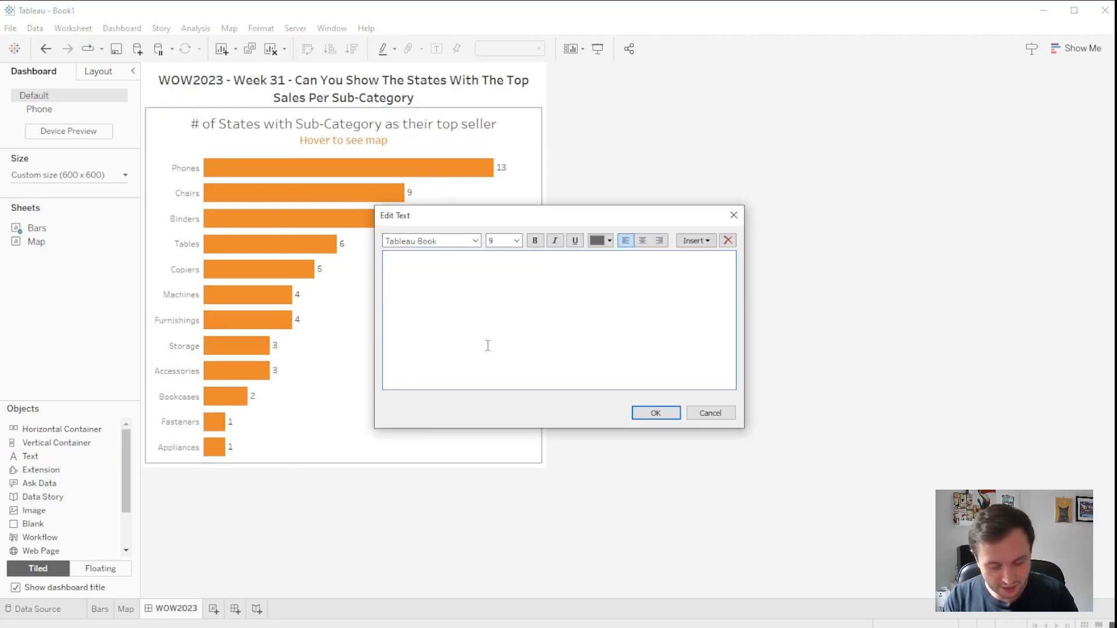
text(WOW2023)
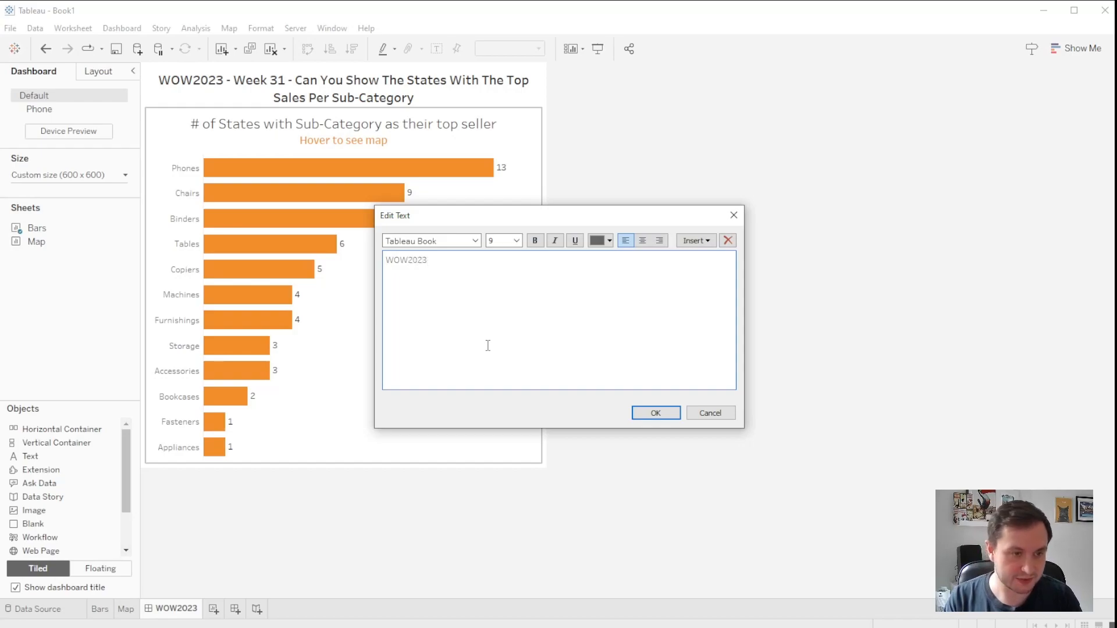
text( - )
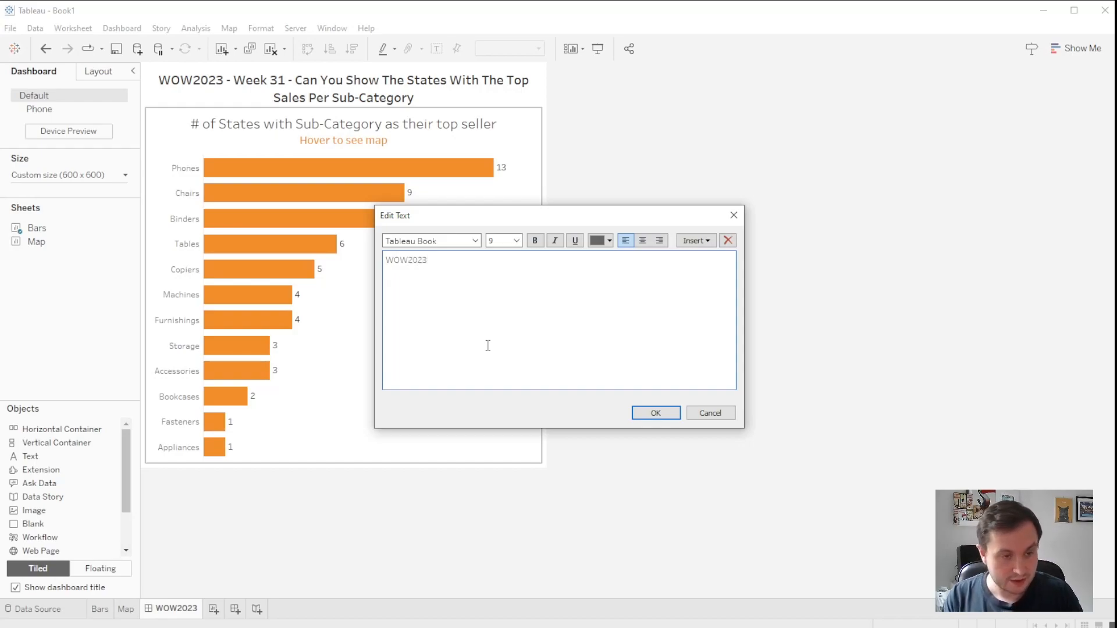
text(Vizx)
key(BackSpace)
text(by)
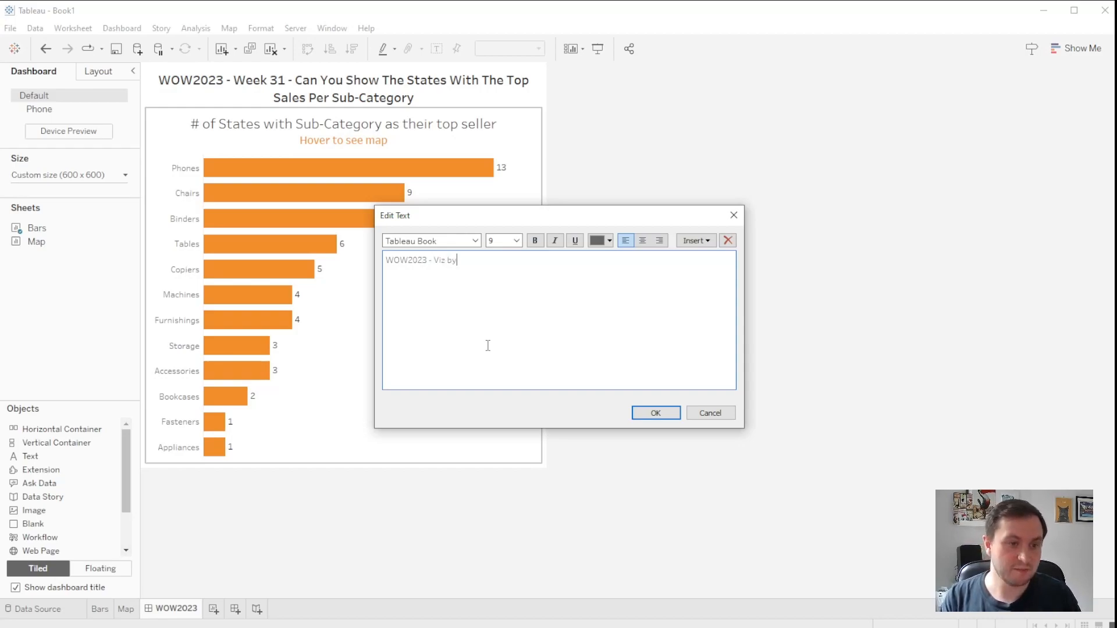
text( Sam Polla)
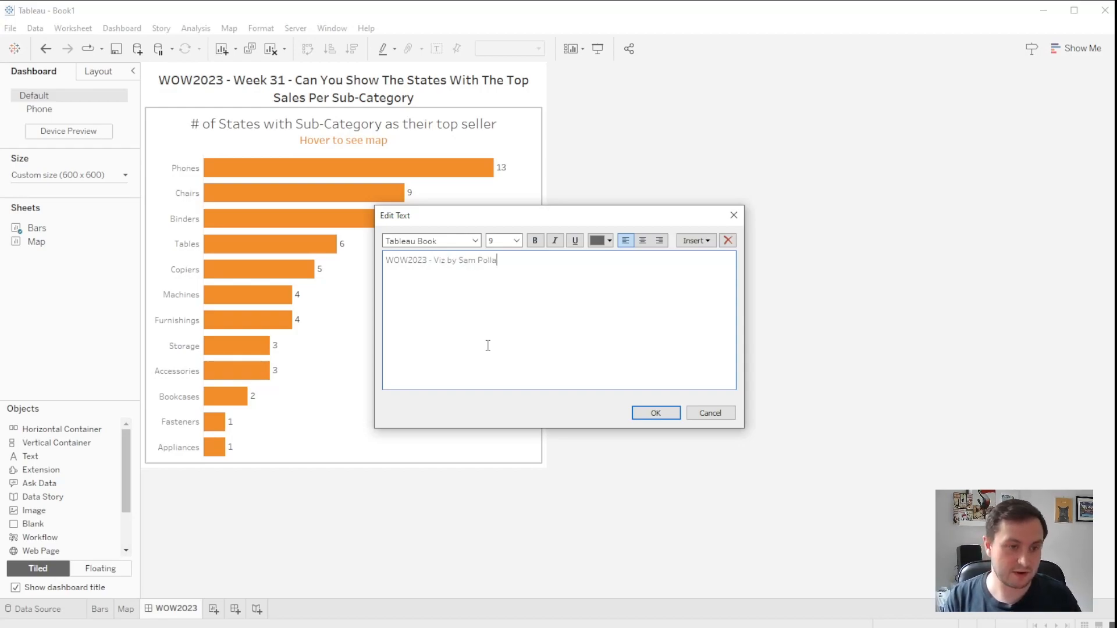
text(rd @RatherBeVizing)
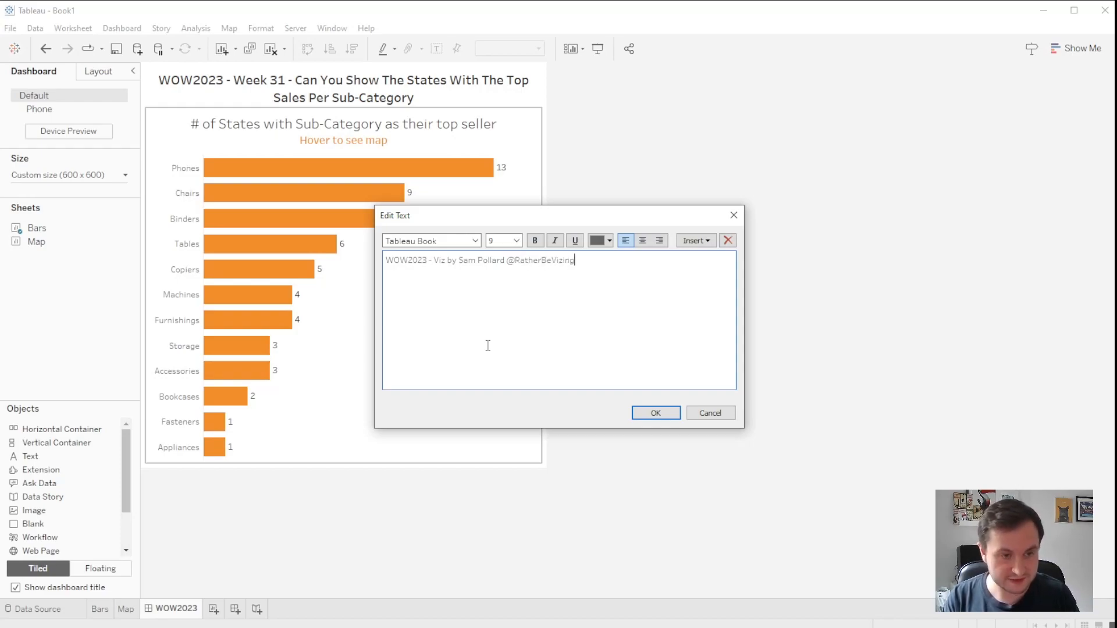
Centre the credit text and shrink its area to a thin strip along the bottom of the dashboard
key(ctrl+a)
click(643, 241)
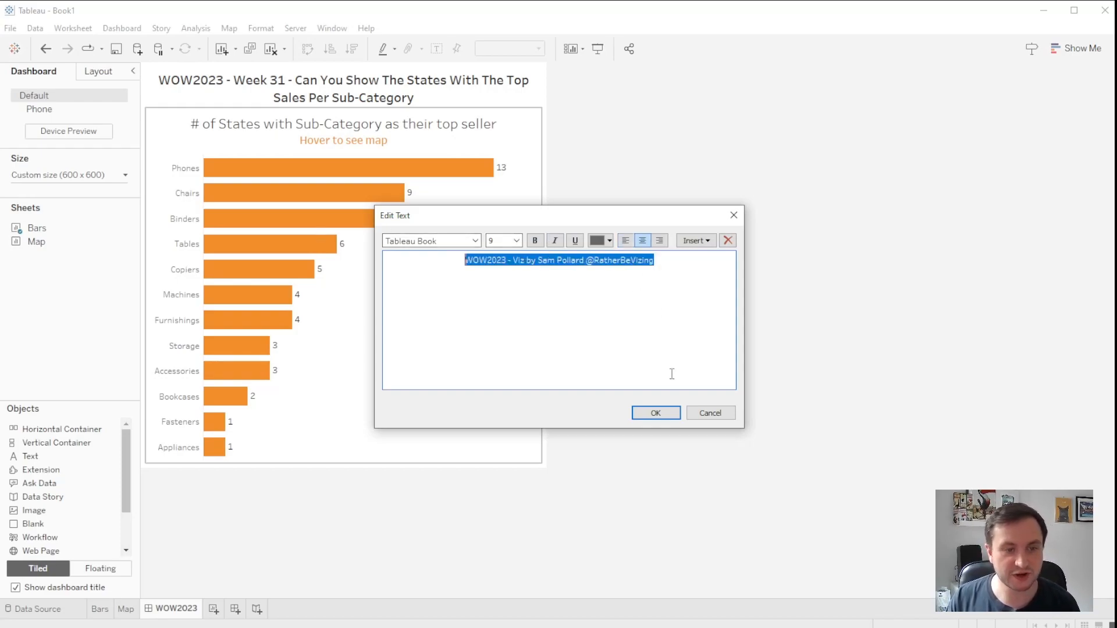
click(656, 413)
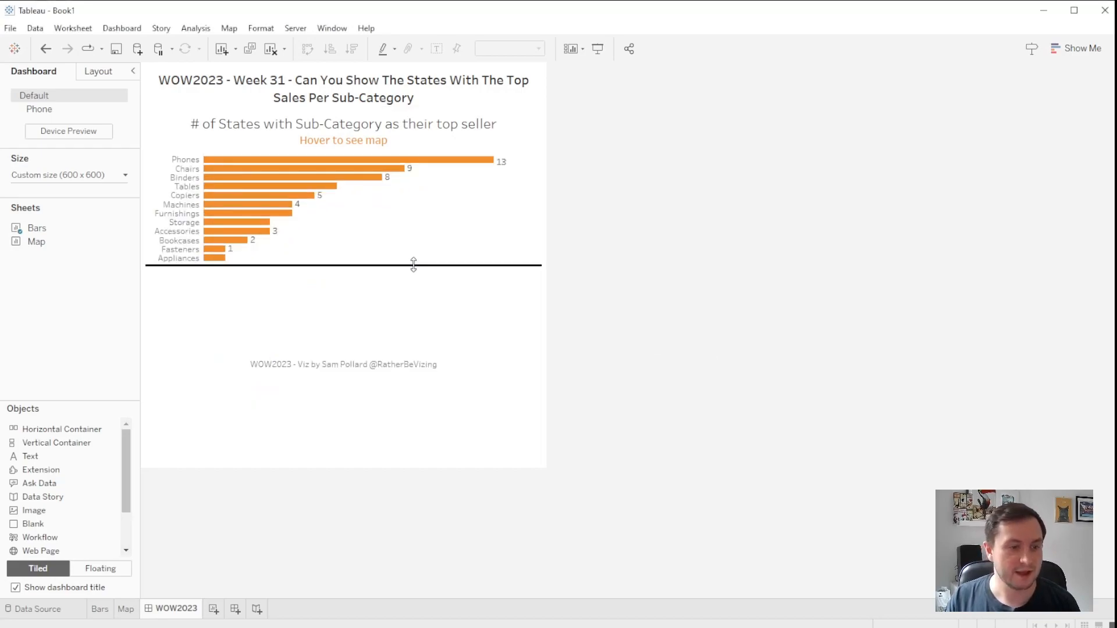
drag(414, 265, 416, 461)
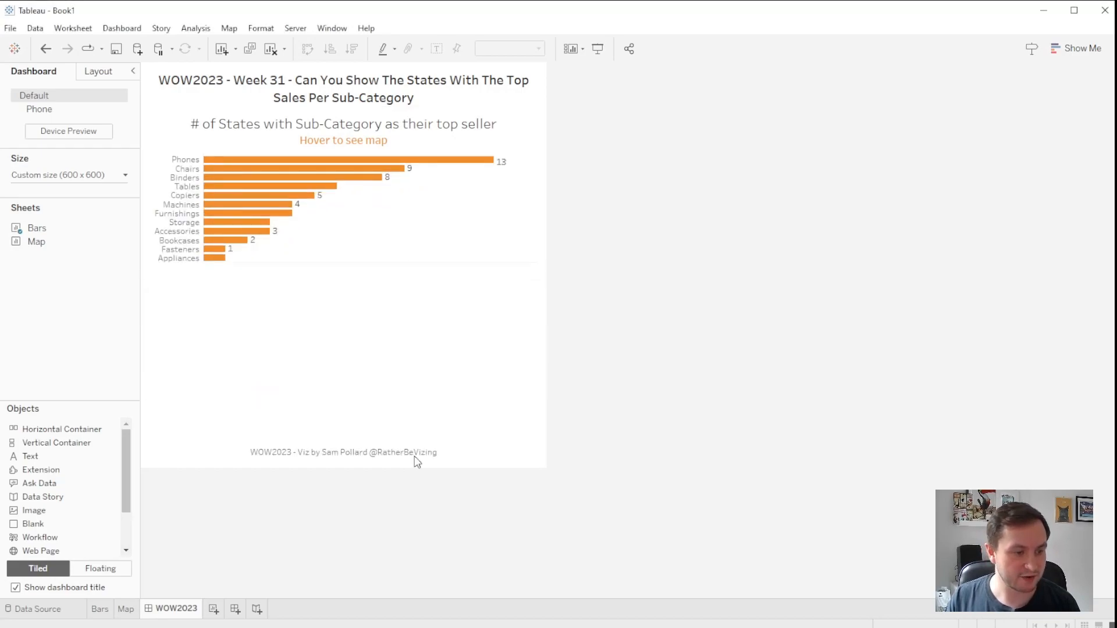
Set the bar chart's outer padding to 10 on all sides
click(414, 379)
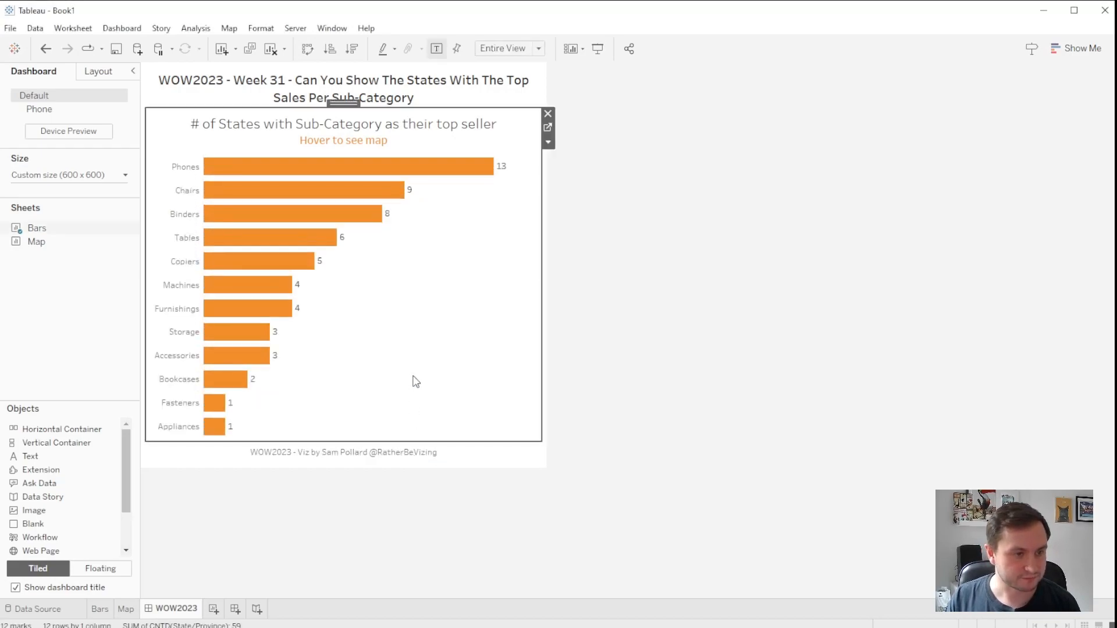
click(92, 75)
scroll(62, 291, down, 2)
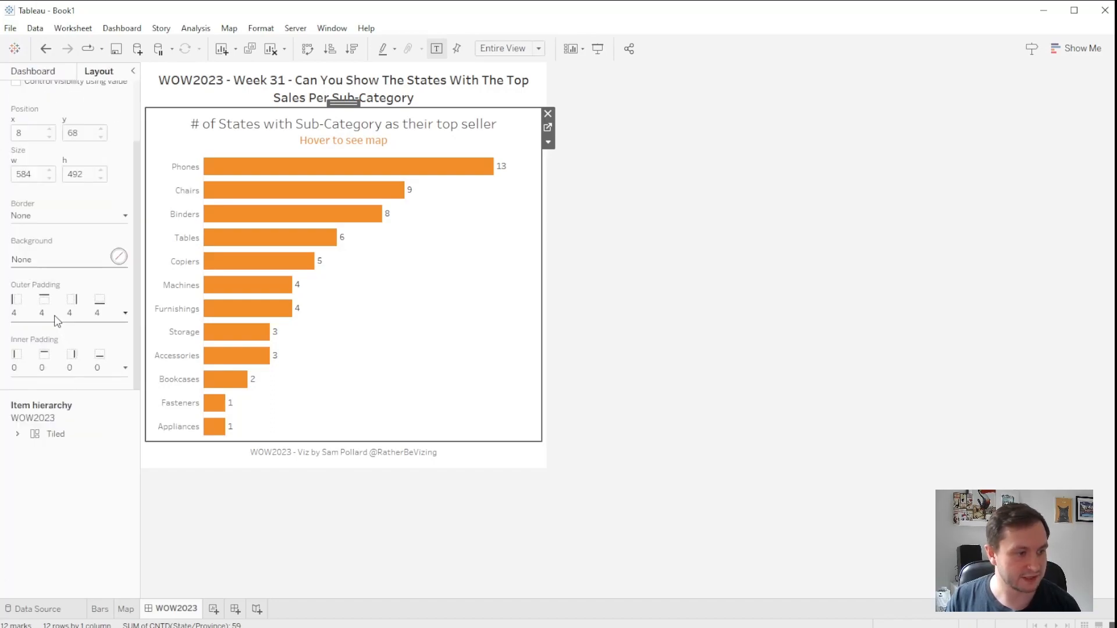
click(64, 308)
drag(84, 364, 40, 367)
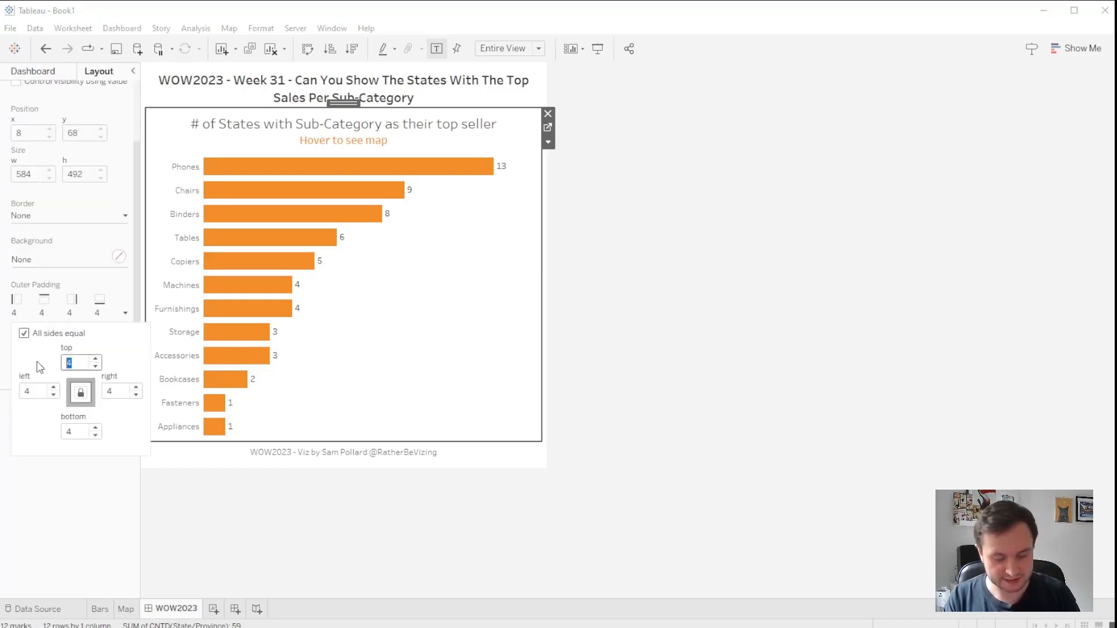
text(10)
click(45, 487)
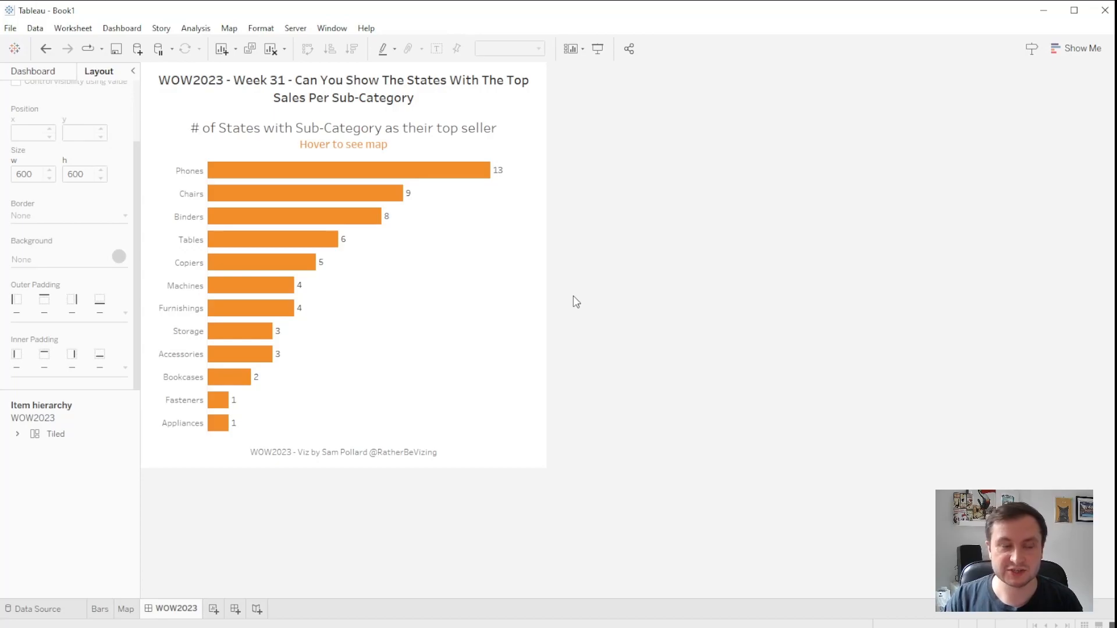
Check the map tooltip for the Chairs bar on the finished dashboard
mouse_move(293, 192)
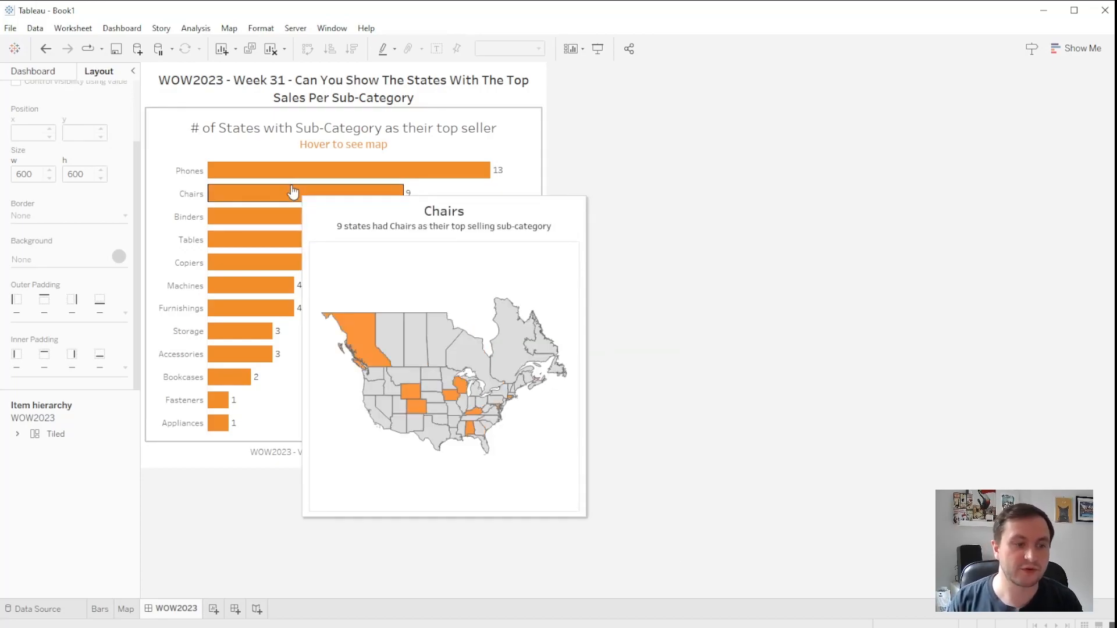